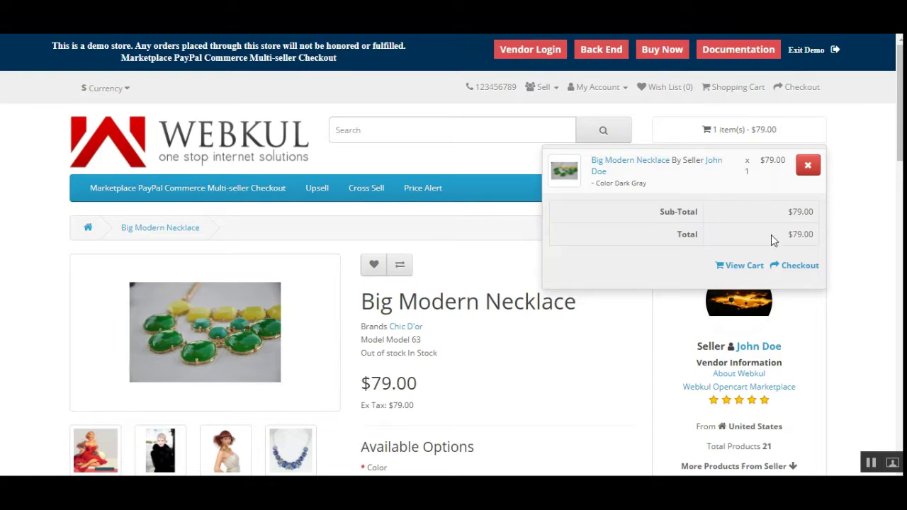
Start the checkout for the Big Modern Necklace and continue with the existing billing address.
mouse_move(899, 153)
left_mouse_down()
mouse_move(899, 250)
mouse_move(898, 154)
left_mouse_up()
left_click(795, 267)
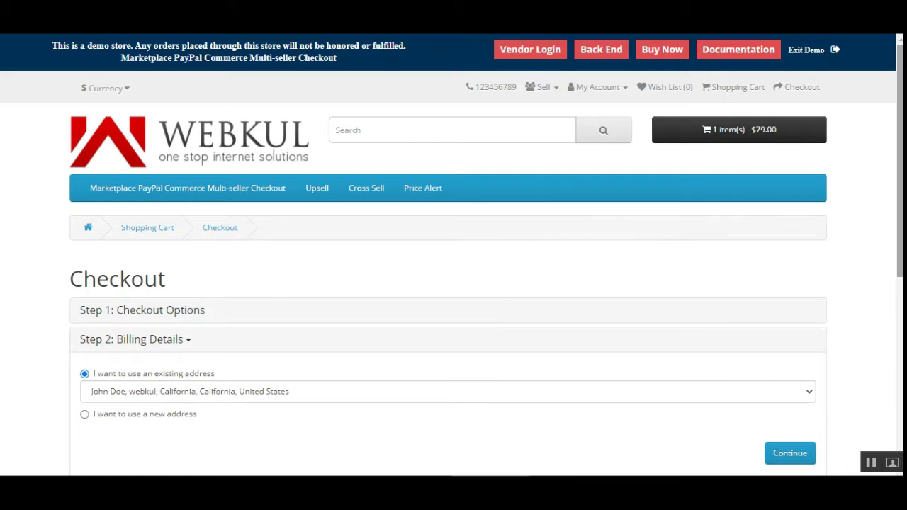
scroll(815, 361, "down", 2)
left_click(790, 343)
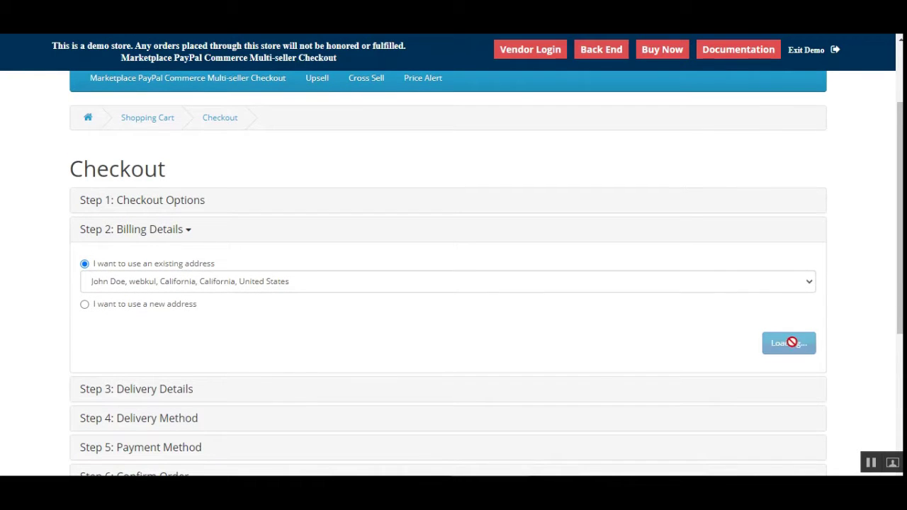
Confirm the existing delivery address and try to continue with the Marketplace Custom Shipping delivery method.
left_click_drag(898, 292, 899, 327)
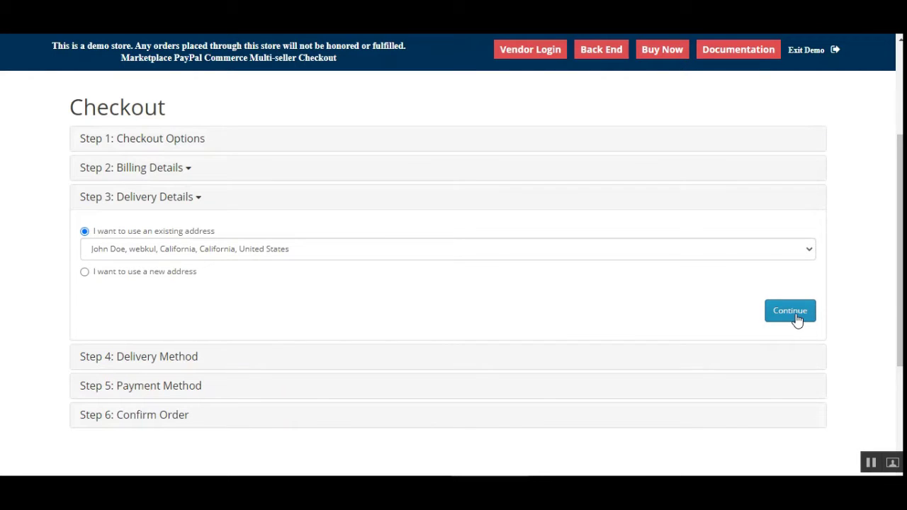
left_click_drag(898, 326, 898, 354)
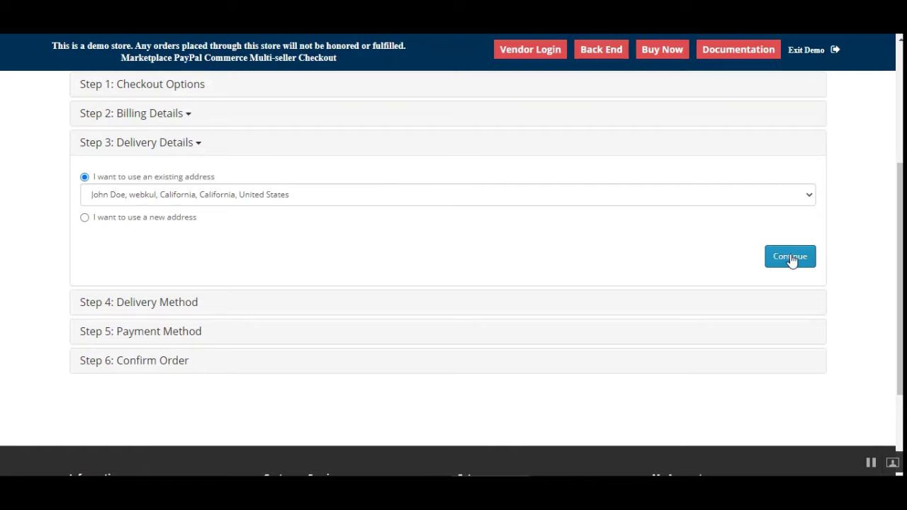
left_click(791, 259)
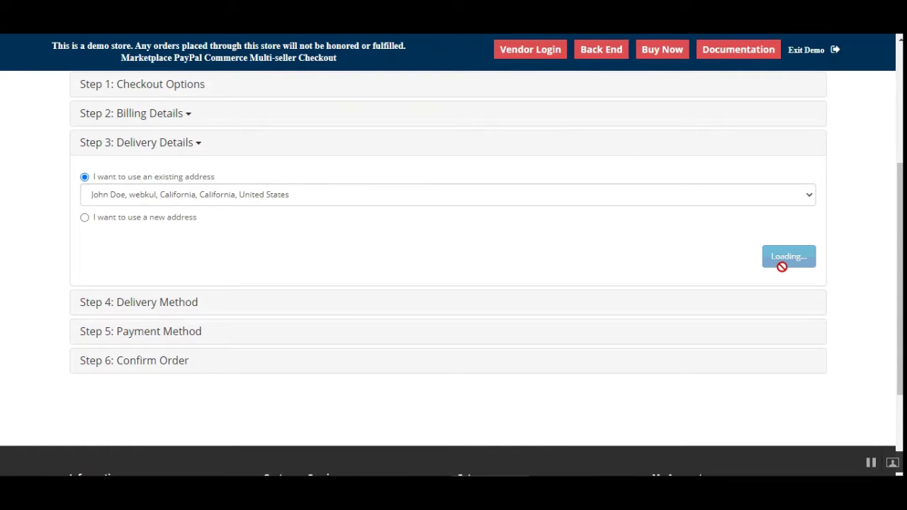
left_click_drag(900, 256, 900, 350)
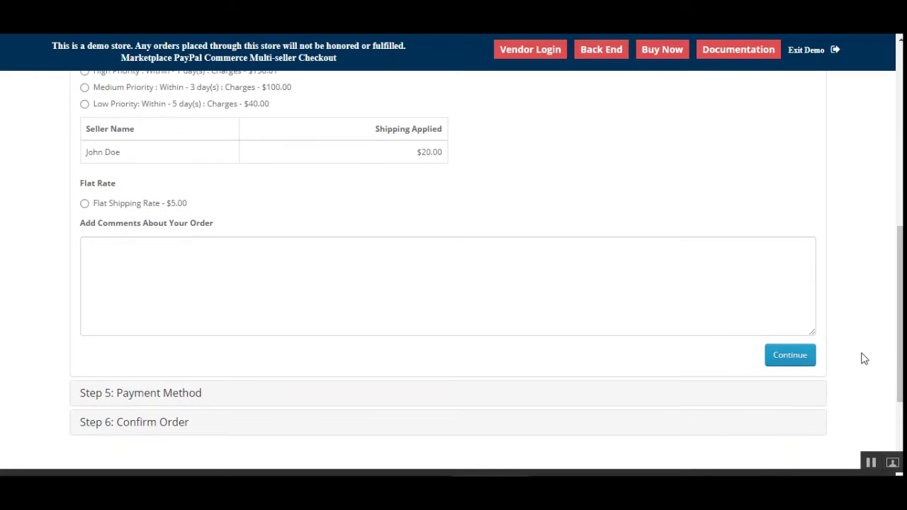
left_click(790, 356)
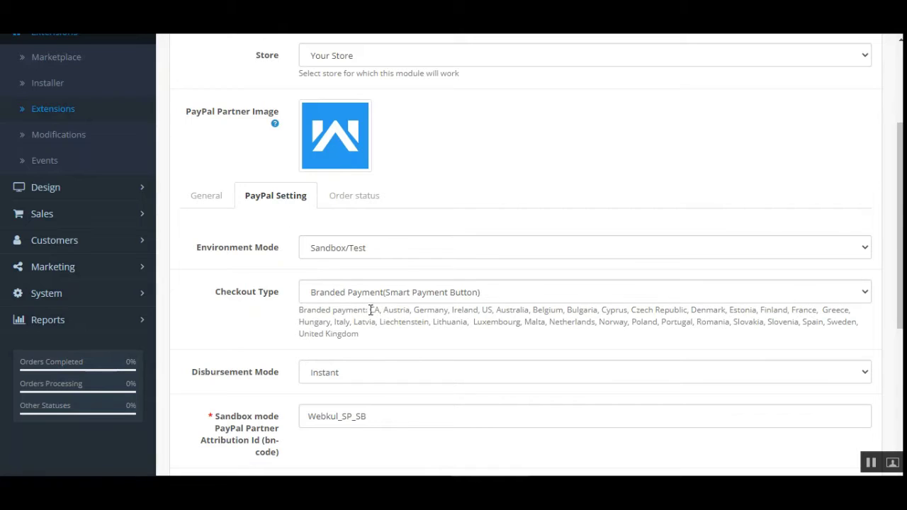
Look at the Disbursement Mode options in the store back end's PayPal settings.
left_click_drag(211, 377, 277, 378)
left_click(387, 376)
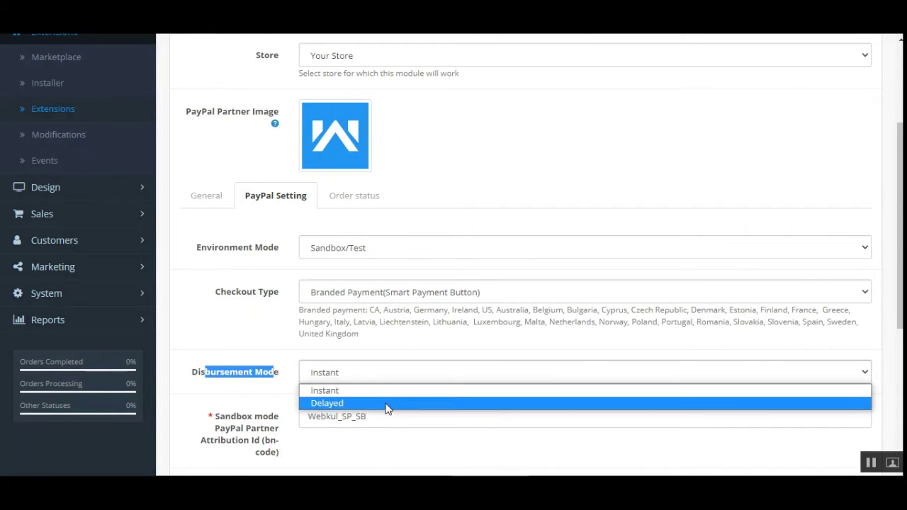
left_click(281, 351)
left_click(214, 202)
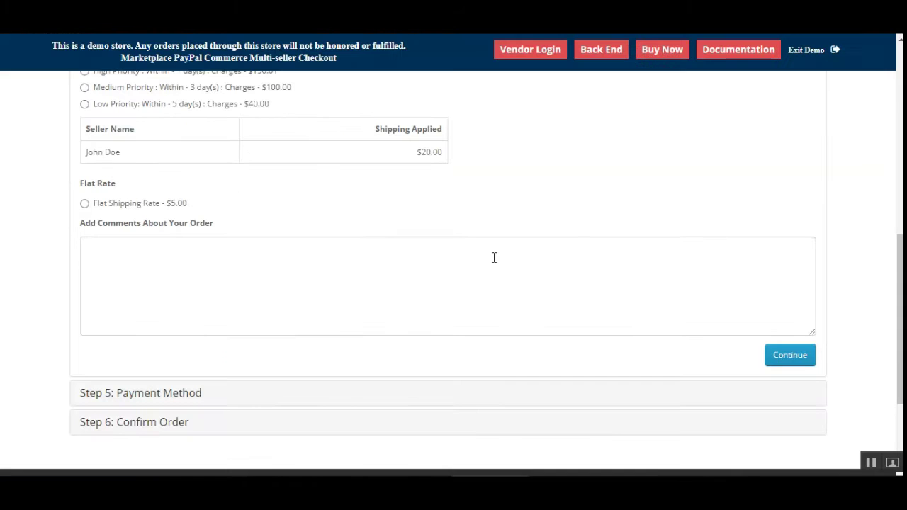
Choose the seller's High Priority shipping within 1 day along with Marketplace Custom Shipping, and continue to the payment methods.
left_click(789, 356)
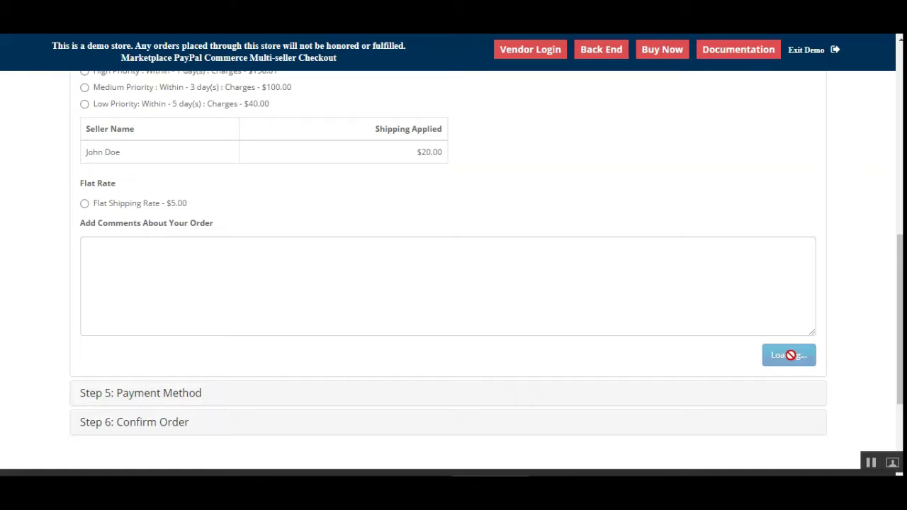
scroll(902, 285, "down", 1)
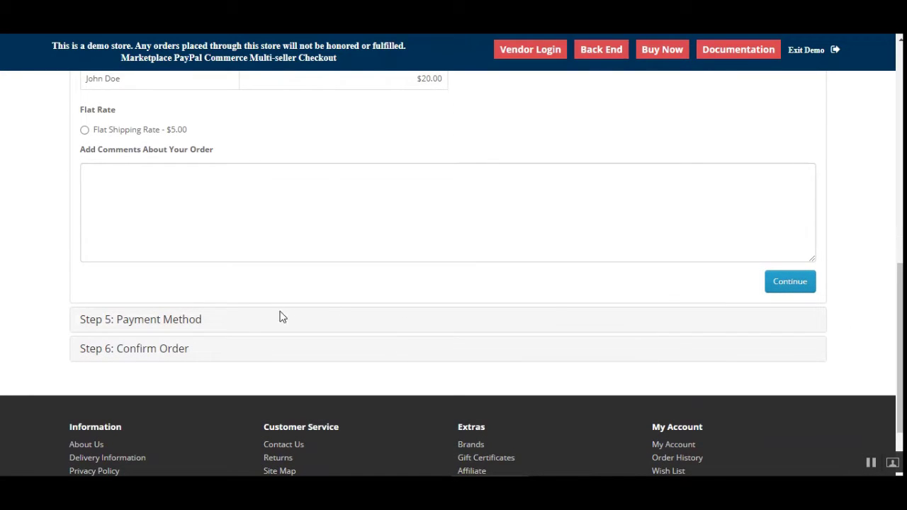
scroll(555, 319, "up", 1)
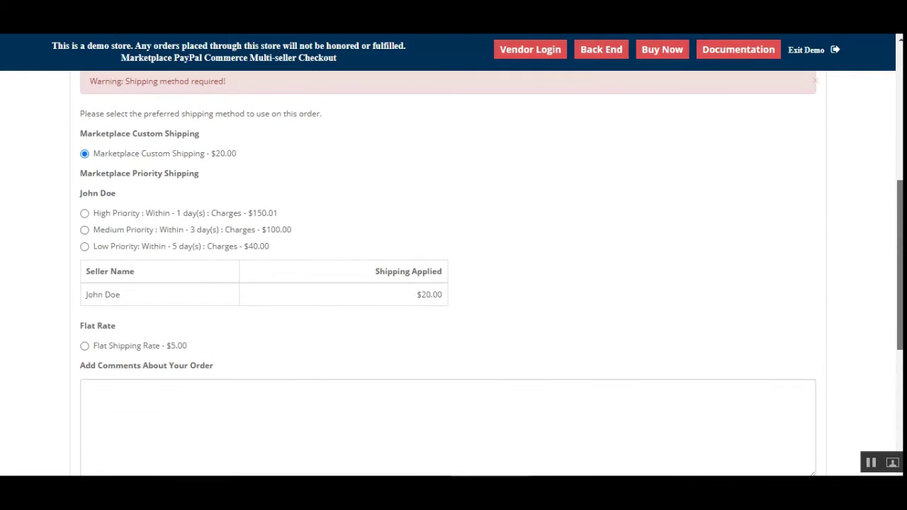
left_click(84, 212)
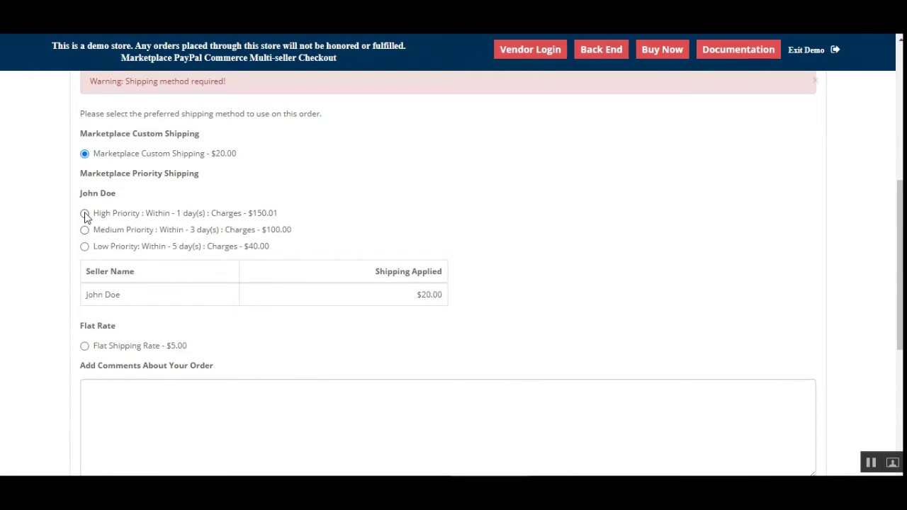
left_click(897, 393)
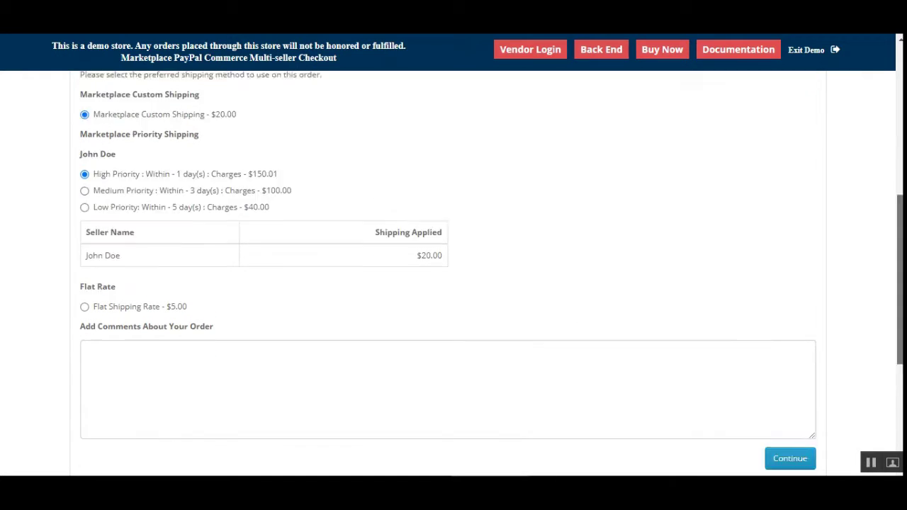
left_click(790, 266)
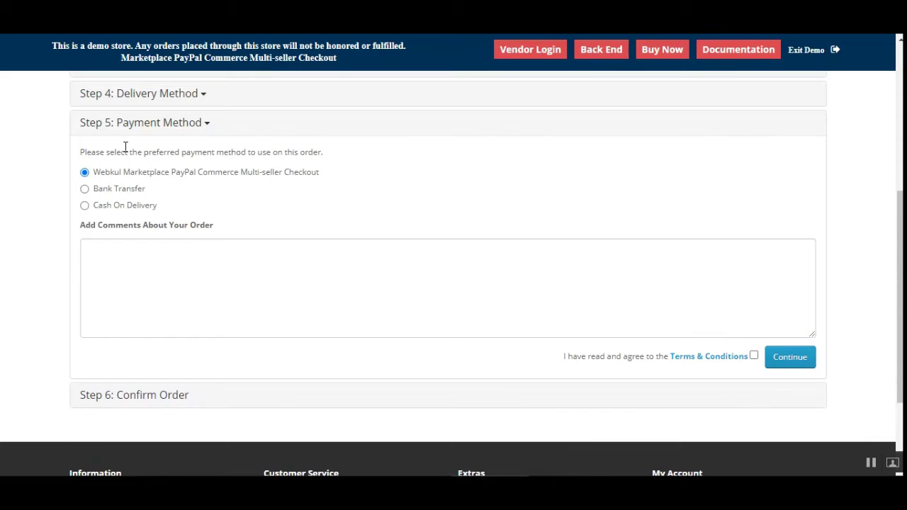
Keep Webkul Marketplace PayPal Commerce Multi-seller Checkout as the payment method, agree to the Terms & Conditions and continue to order confirmation.
left_click_drag(110, 172, 263, 189)
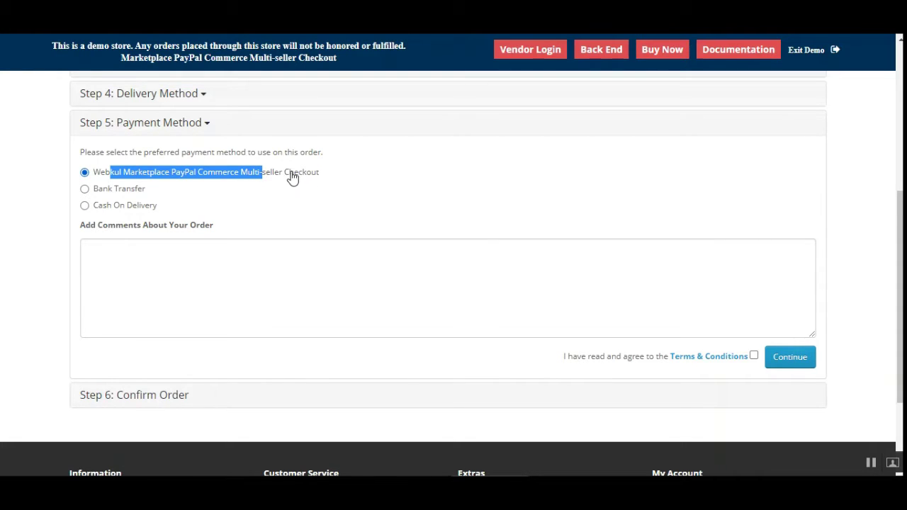
left_click(754, 356)
left_click(788, 359)
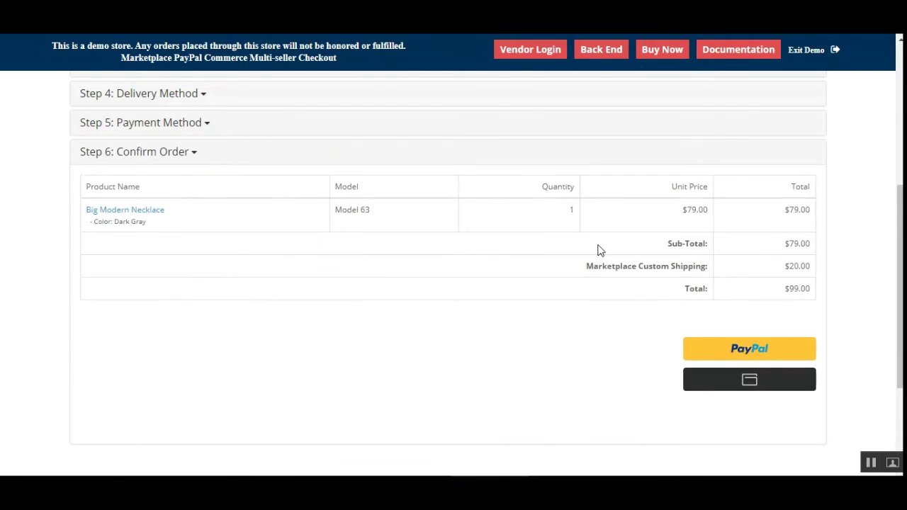
Log in to PayPal with the buyer's e-mail and account password, and show the order's cost breakdown.
left_click(754, 350)
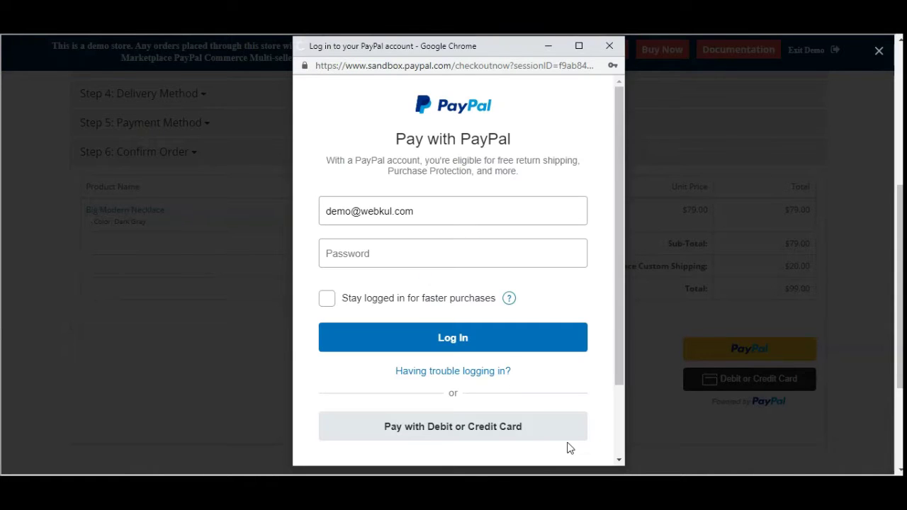
left_click_drag(431, 204, 315, 211)
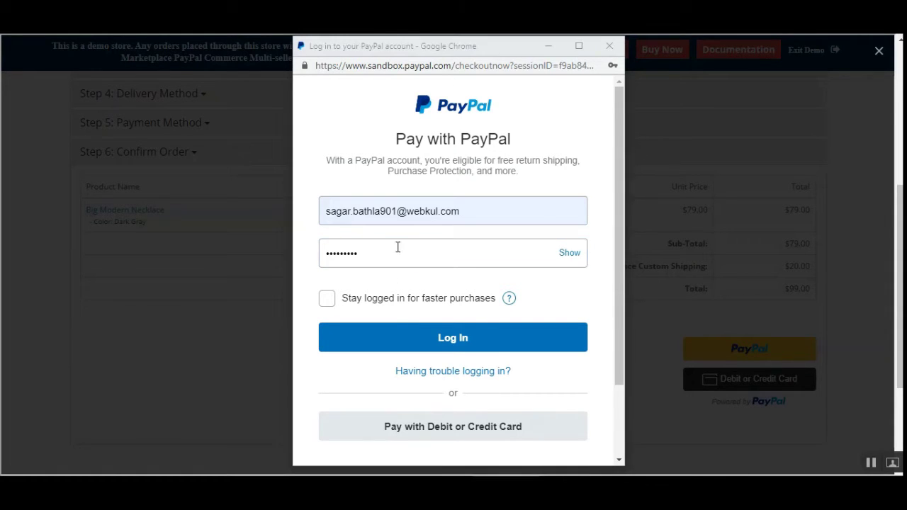
left_click(473, 348)
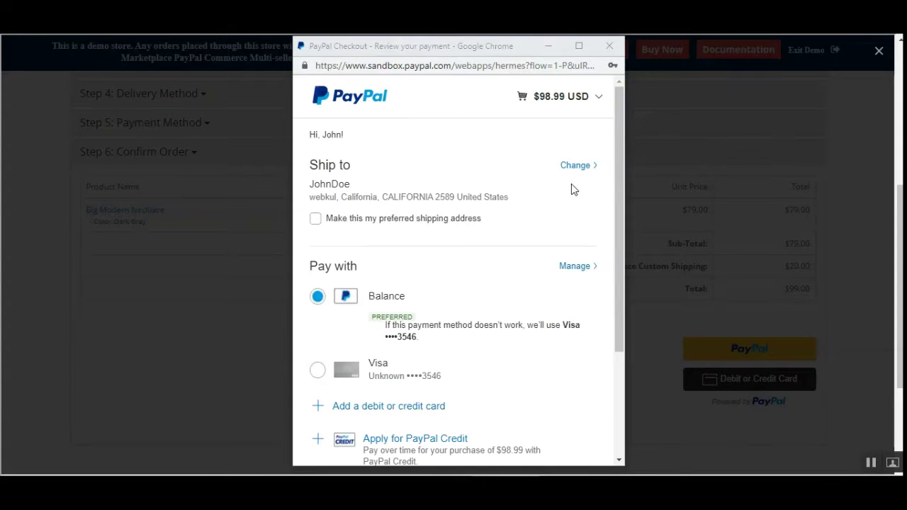
left_click(599, 97)
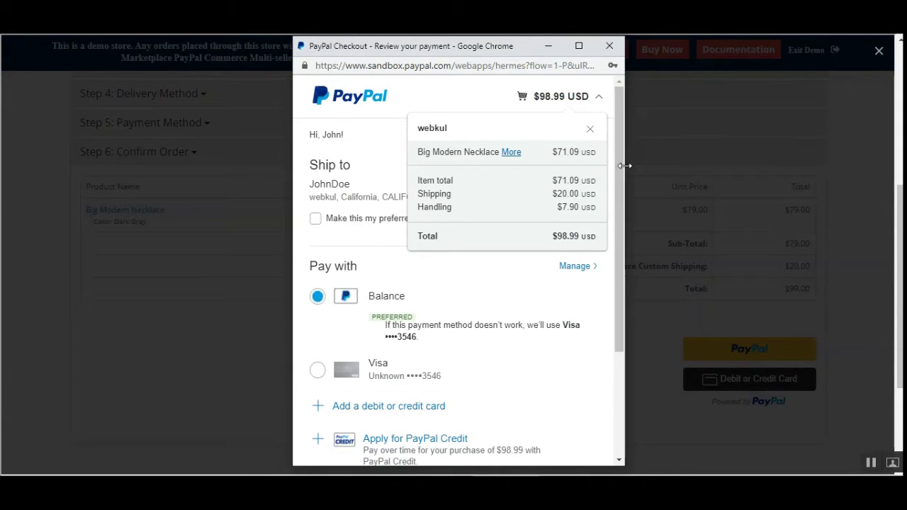
Select the Visa card as the funding source and look at the form for adding a debit or credit card.
left_click_drag(619, 178, 607, 267)
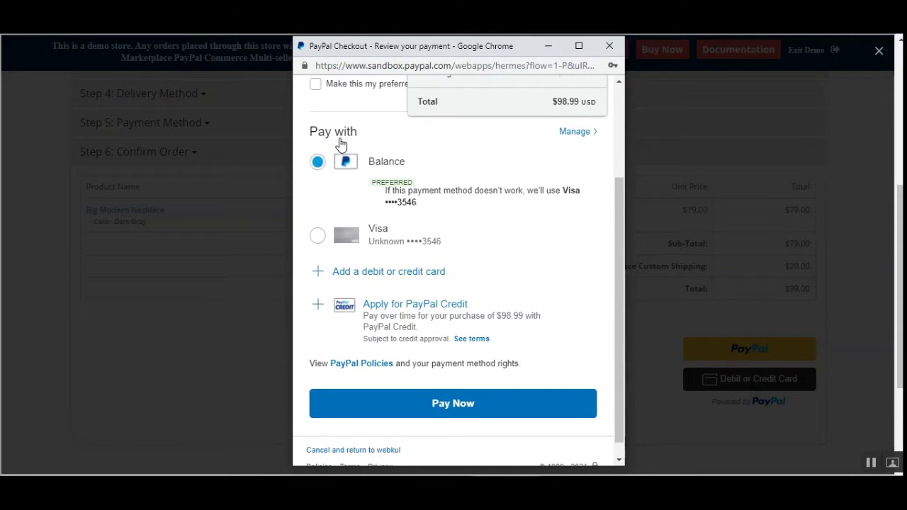
left_click(320, 241)
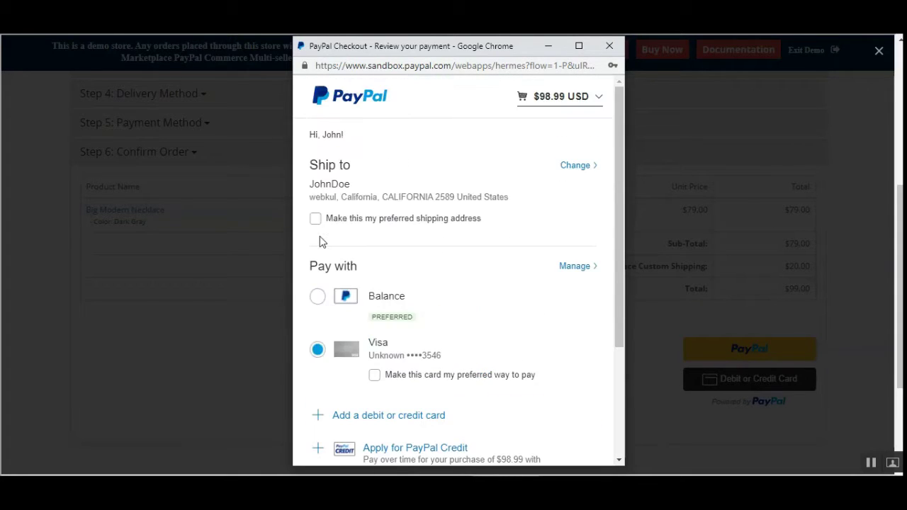
scroll(613, 249, "down", 1)
left_click_drag(613, 254, 609, 357)
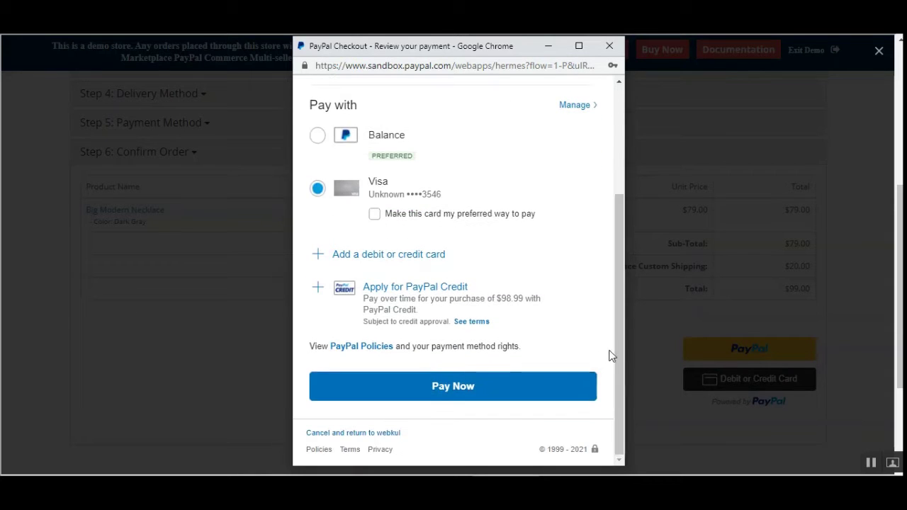
left_click(387, 263)
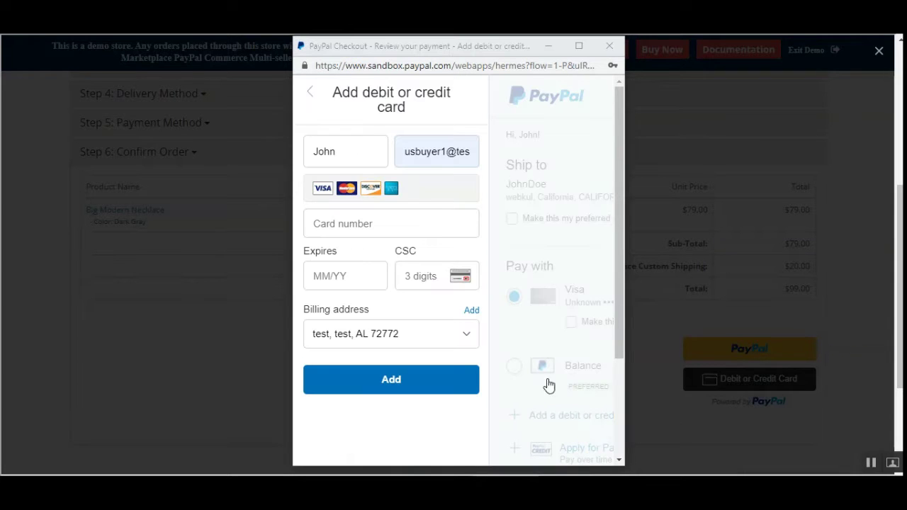
left_click(310, 93)
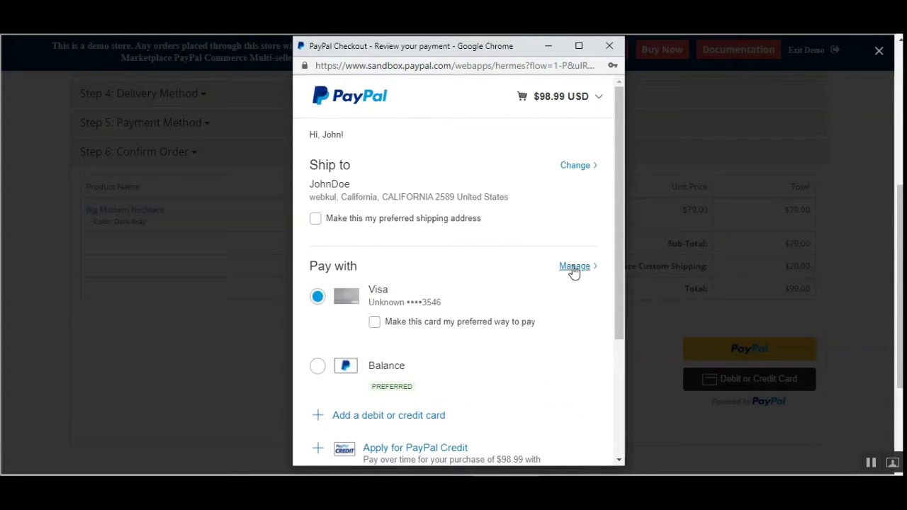
Choose the PayPal Balance as the funding source and pay for the order.
left_click_drag(619, 251, 619, 326)
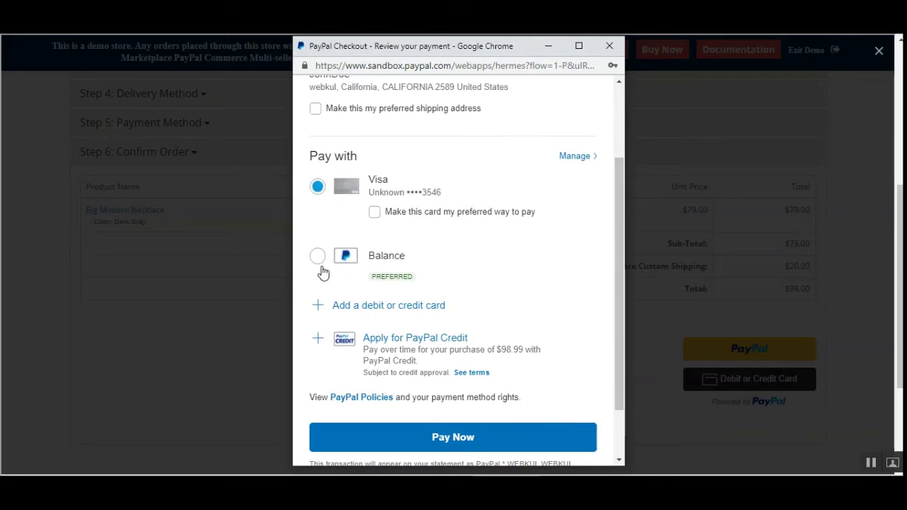
left_click(320, 263)
left_click(455, 433)
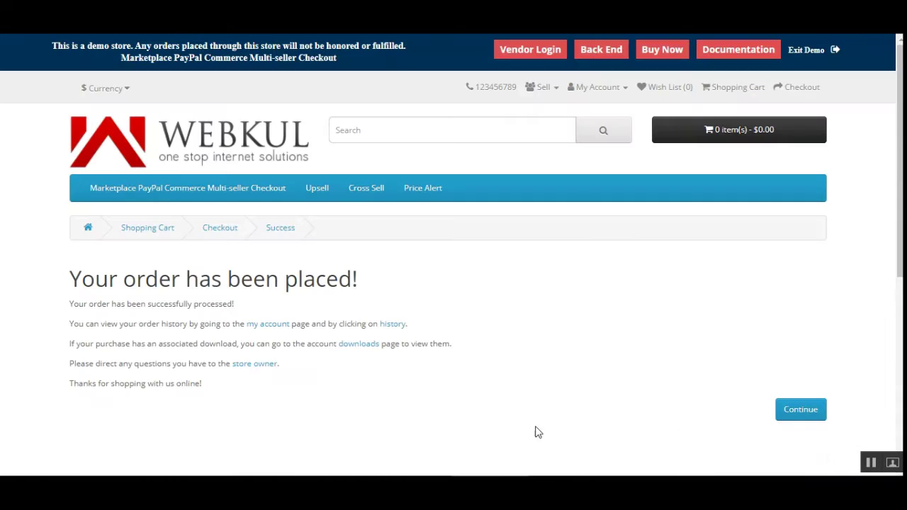
Open the newest order from the order history and examine its payment method, totals and payment status.
left_click(394, 324)
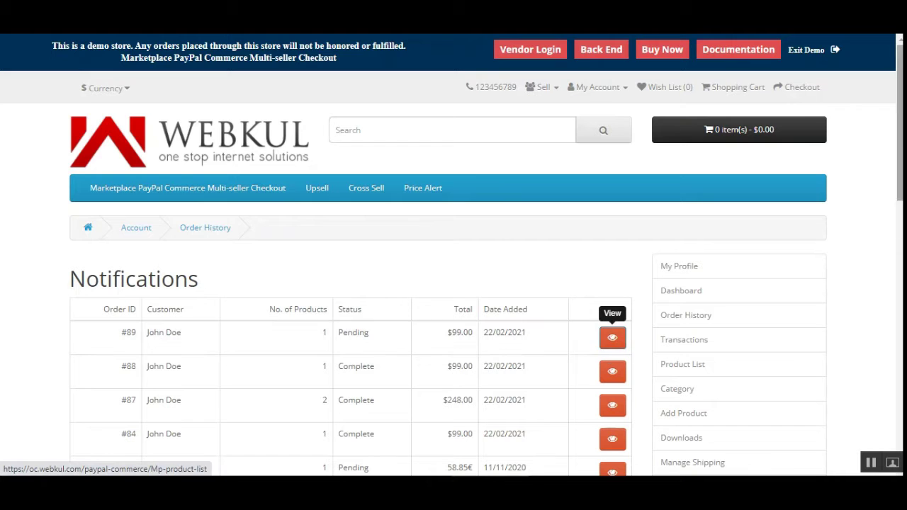
left_click(609, 346)
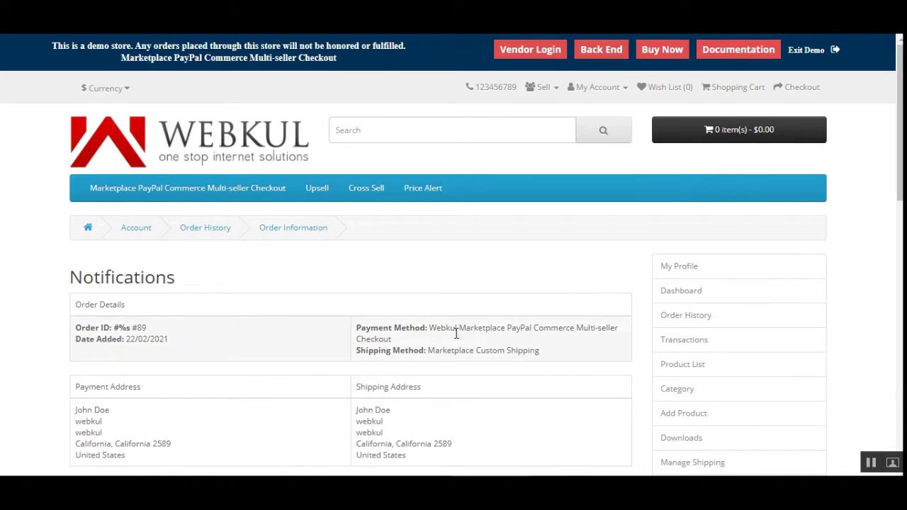
left_click_drag(431, 328, 650, 340)
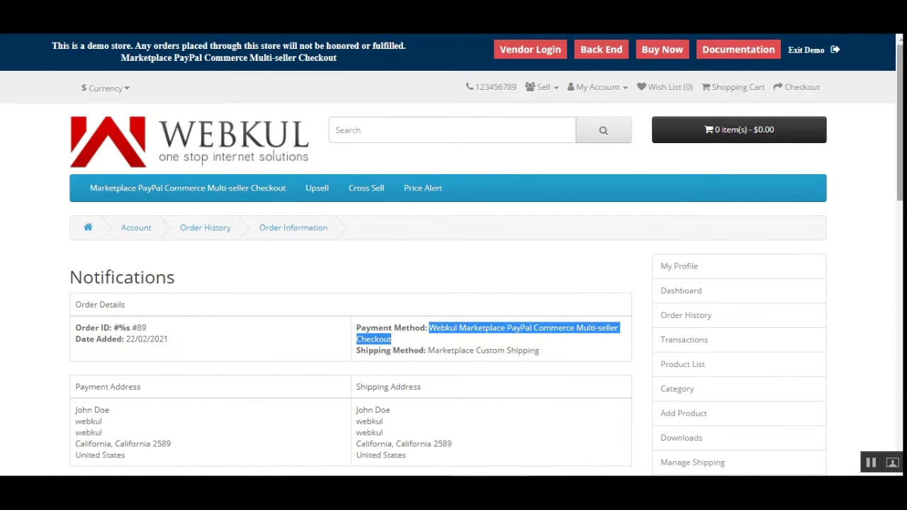
scroll(651, 340, "down", 1)
scroll(454, 283, "down", 5)
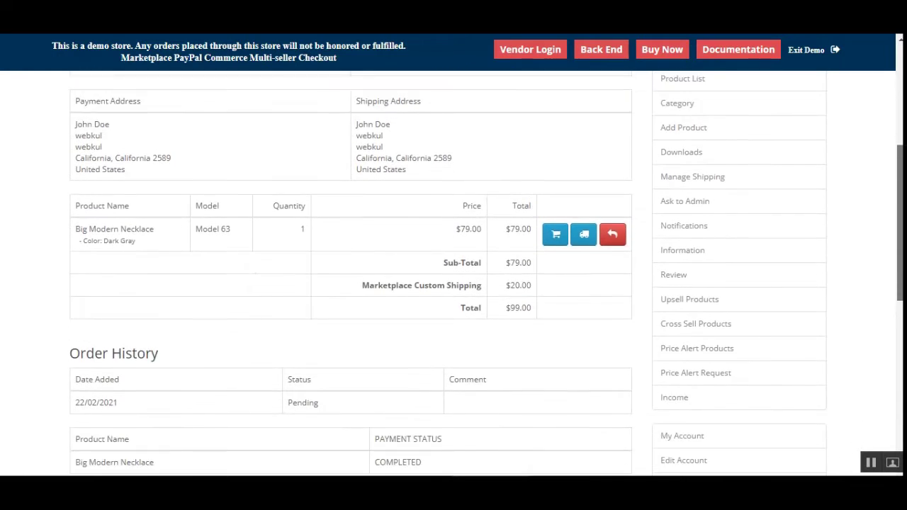
scroll(454, 283, "down", 2)
scroll(876, 473, "up", 6)
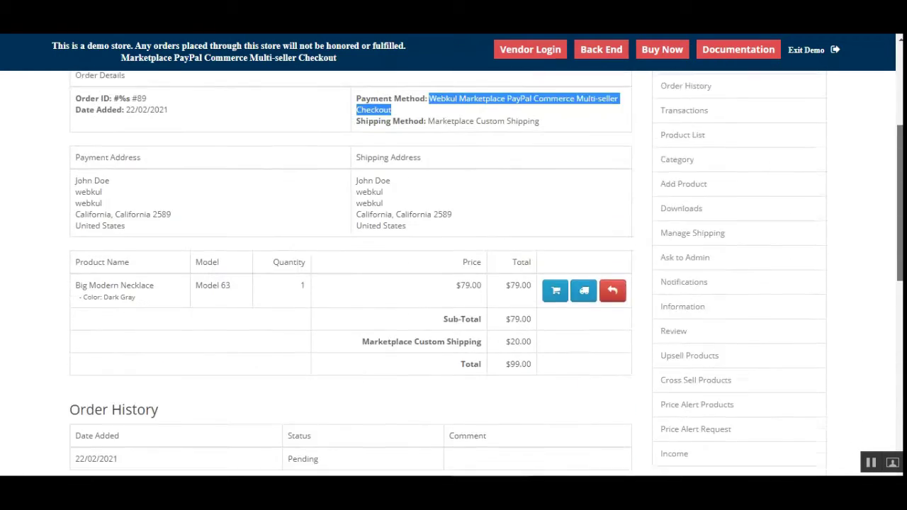
left_click(878, 263)
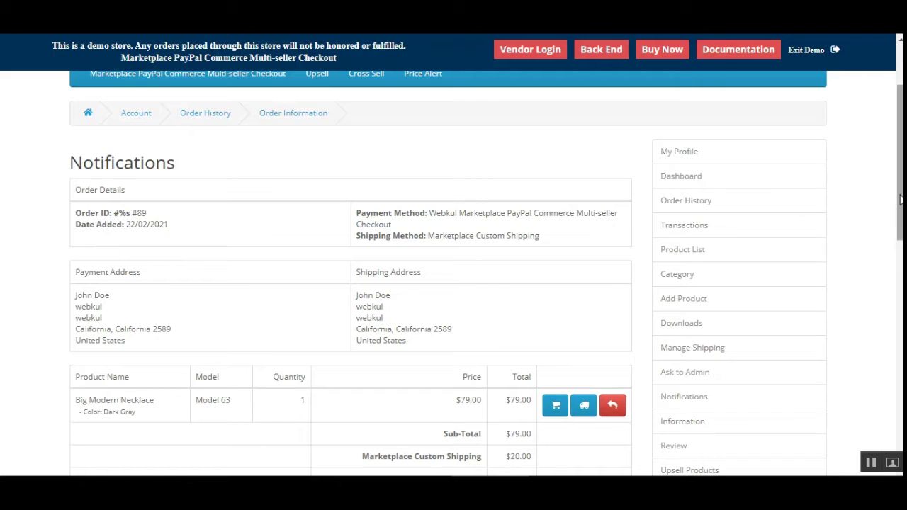
scroll(879, 246, "up", 2)
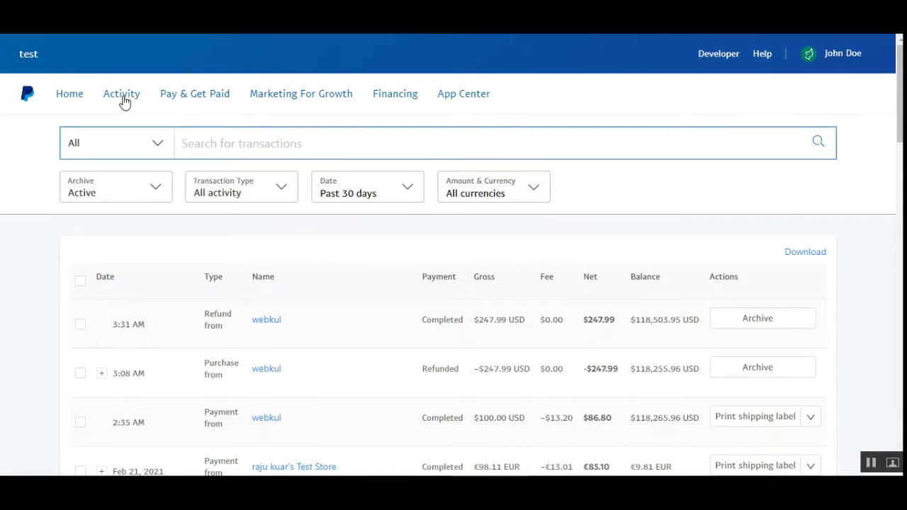
List all PayPal transactions and examine the newest purchase's type, payment status and gross amount.
left_click(124, 100)
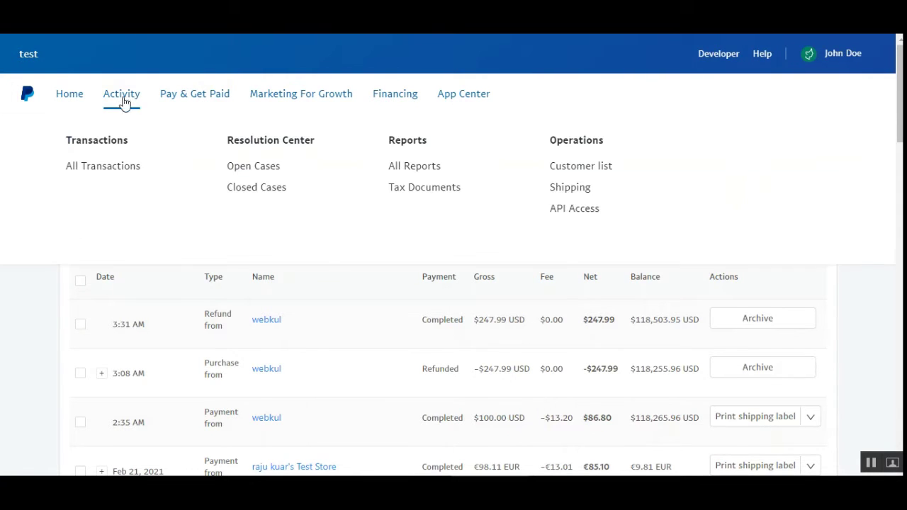
left_click(101, 171)
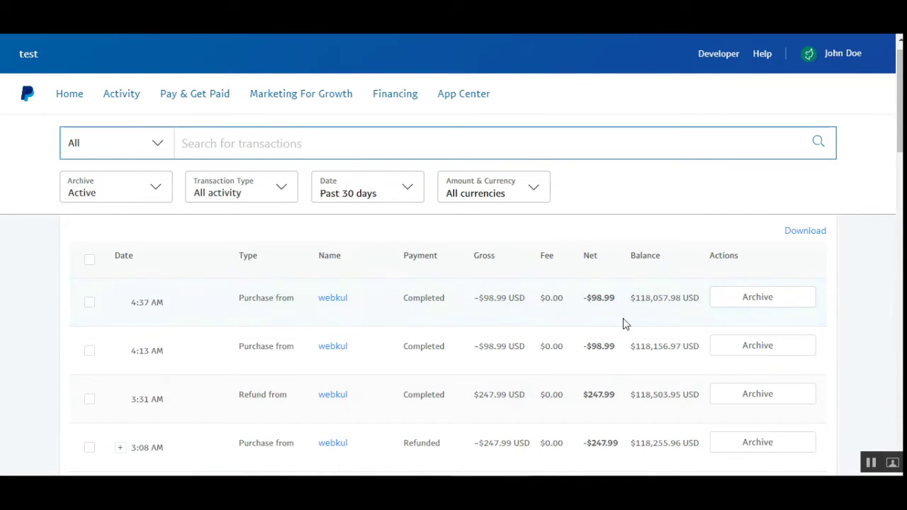
left_click_drag(243, 299, 292, 302)
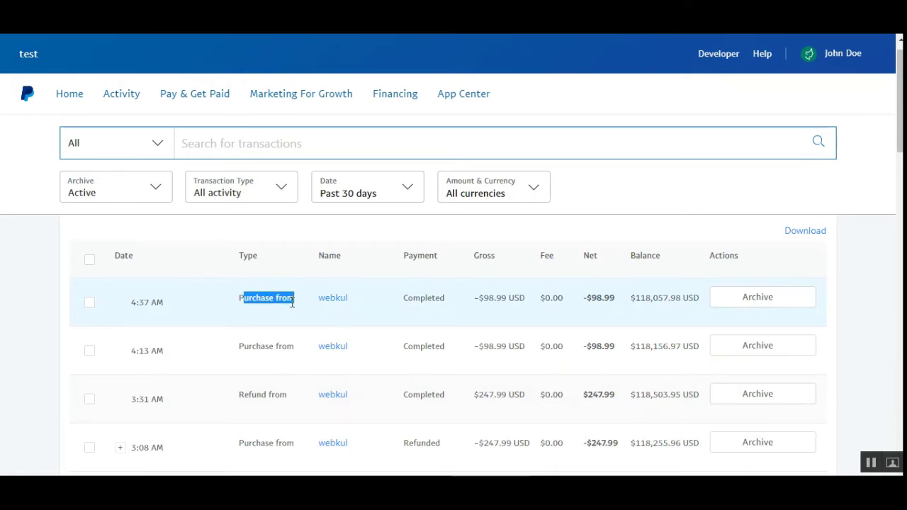
left_click_drag(412, 298, 441, 307)
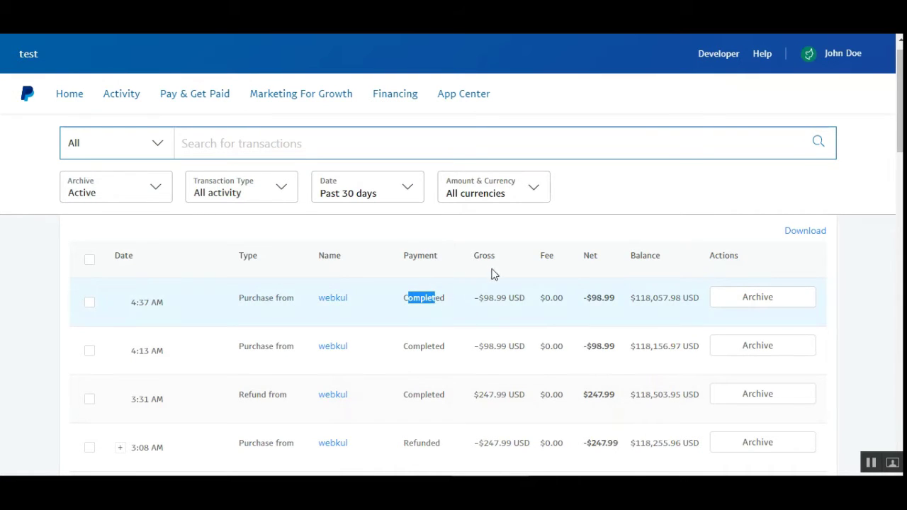
left_click_drag(484, 297, 507, 298)
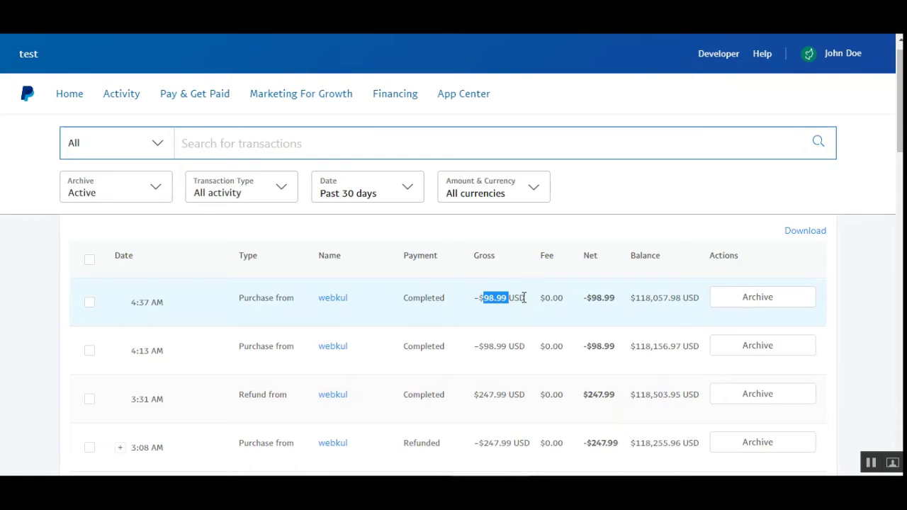
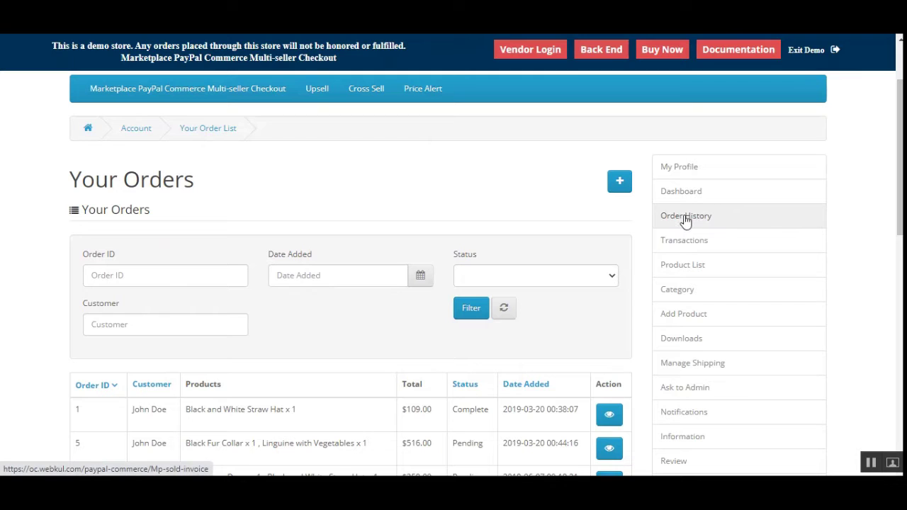
Switch to the seller's order history in the store, sort it by date added with the newest first, and open the newest order.
left_click(815, 215)
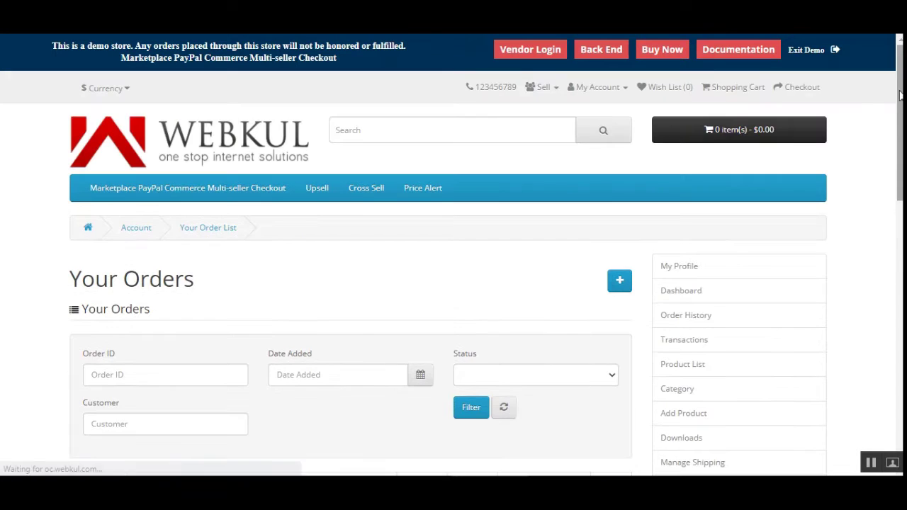
scroll(860, 199, "down", 3)
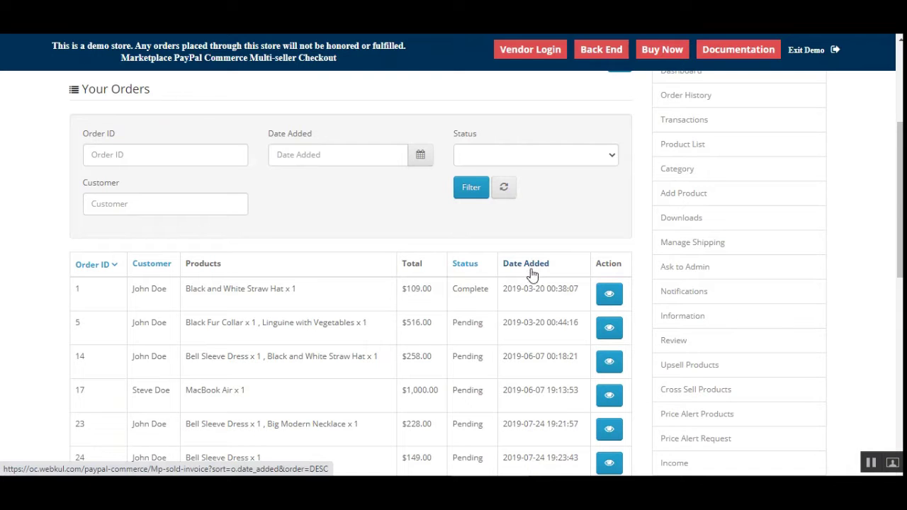
left_click(531, 265)
scroll(900, 161, "down", 4)
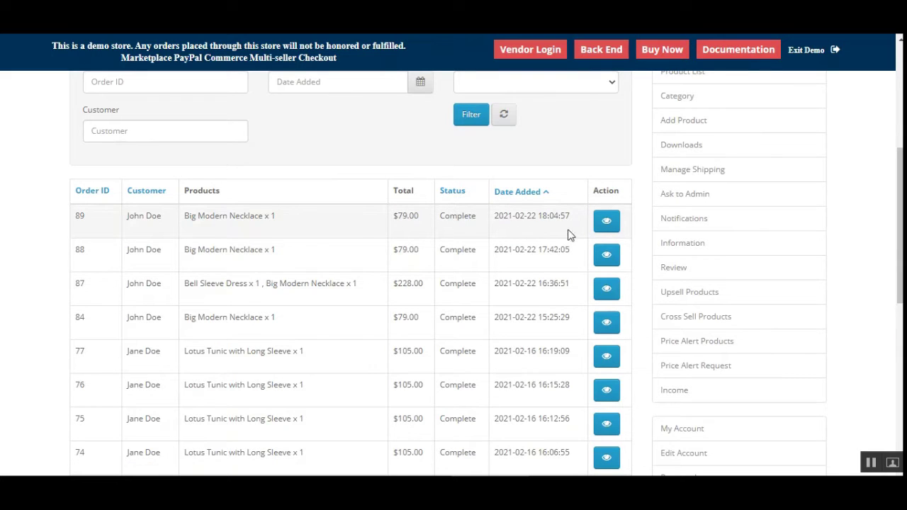
left_click(607, 224)
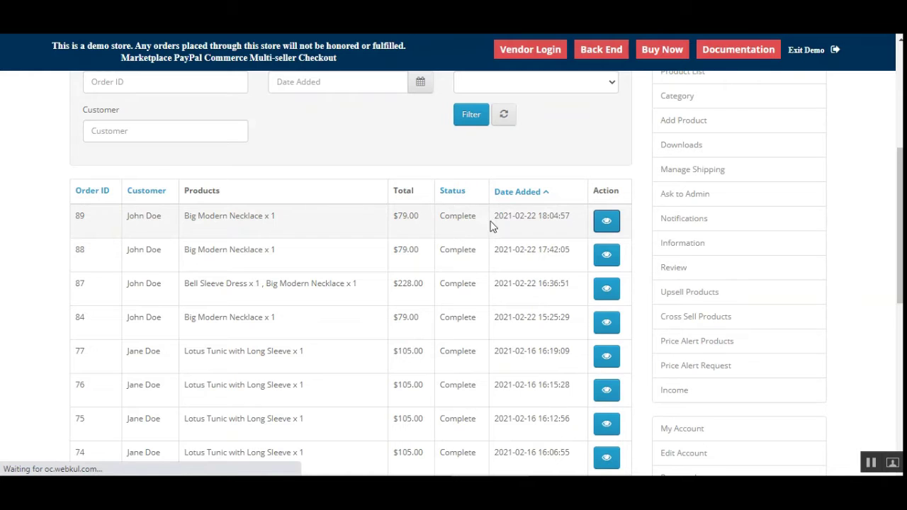
Examine the seller's PayPal transaction ID, payment type and amount below the order's product table.
scroll(892, 185, "down", 3)
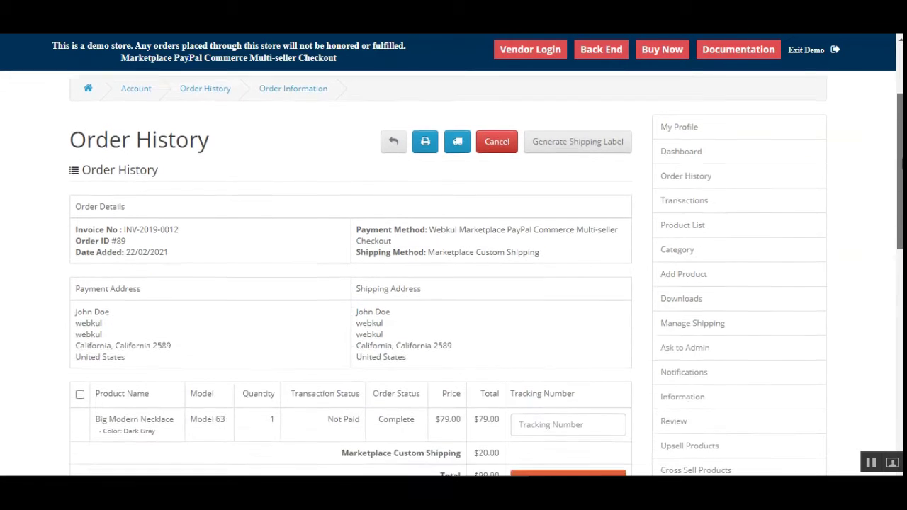
scroll(484, 310, "down", 5)
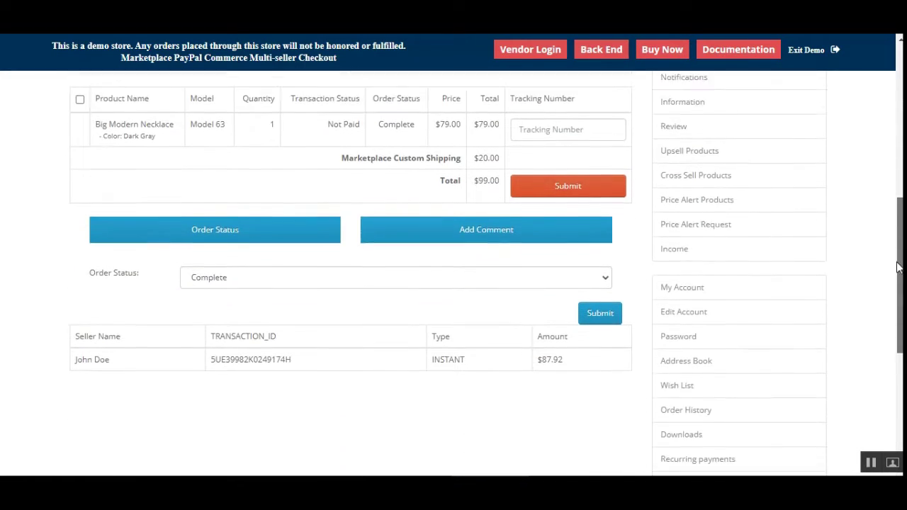
left_click_drag(227, 288, 273, 291)
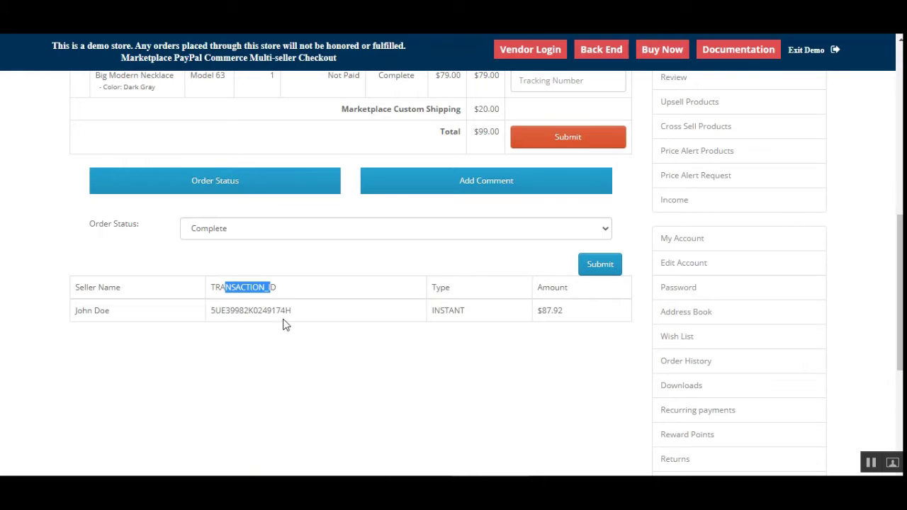
double_click(438, 312)
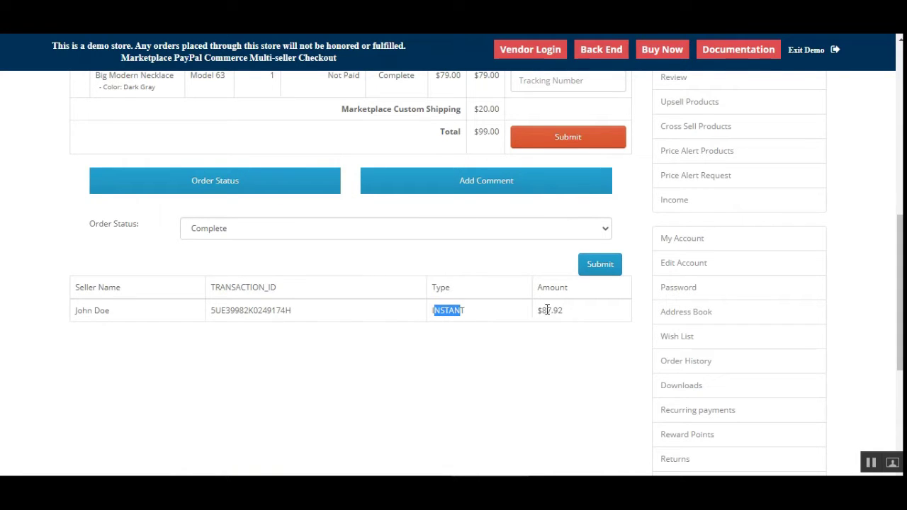
left_click_drag(538, 312, 560, 326)
left_click(571, 324)
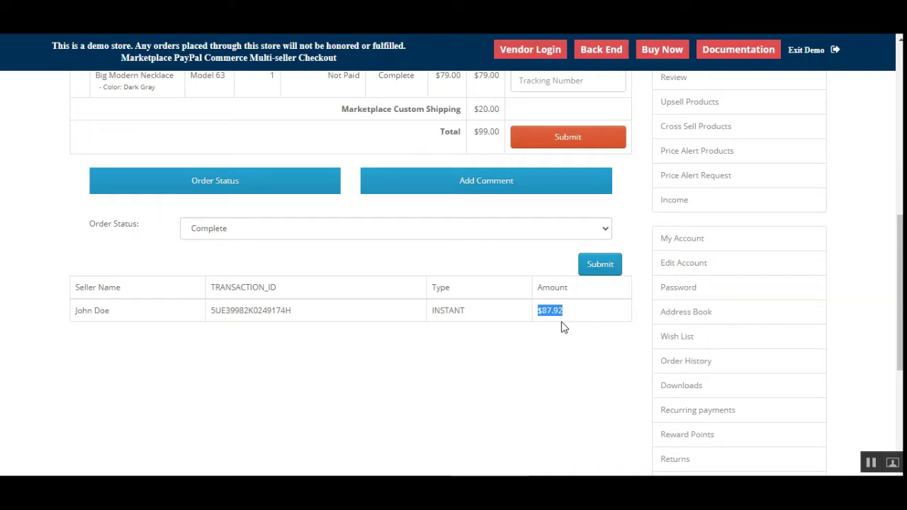
left_click(476, 350)
scroll(439, 336, "up", 1)
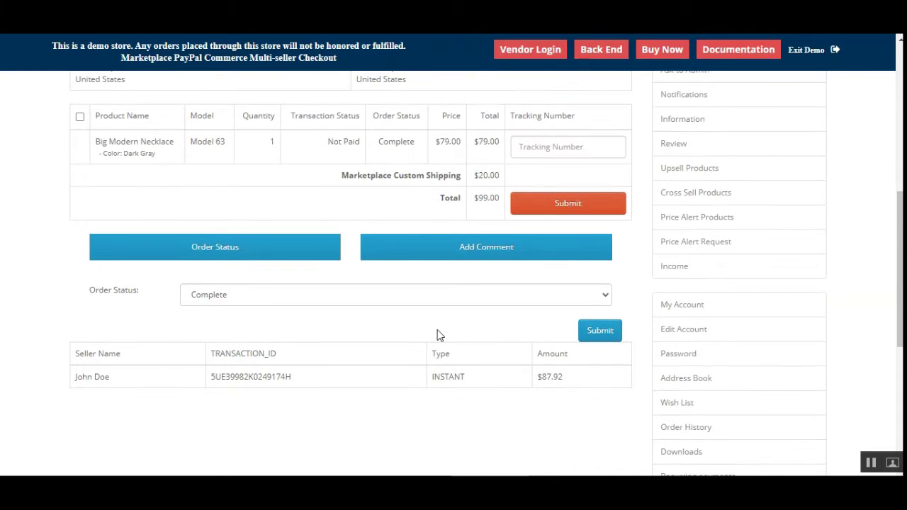
Check the payment method and shipping method in the seller's order details.
scroll(888, 262, "up", 4)
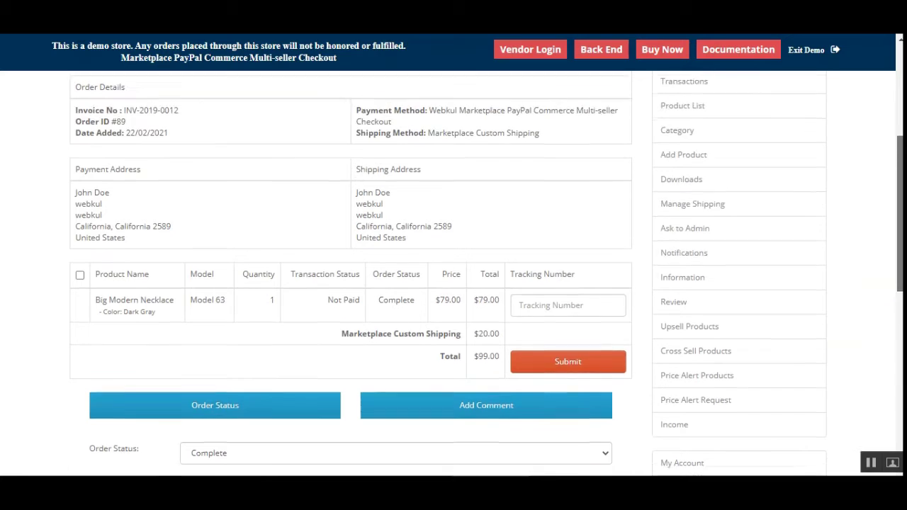
left_click_drag(441, 253, 540, 269)
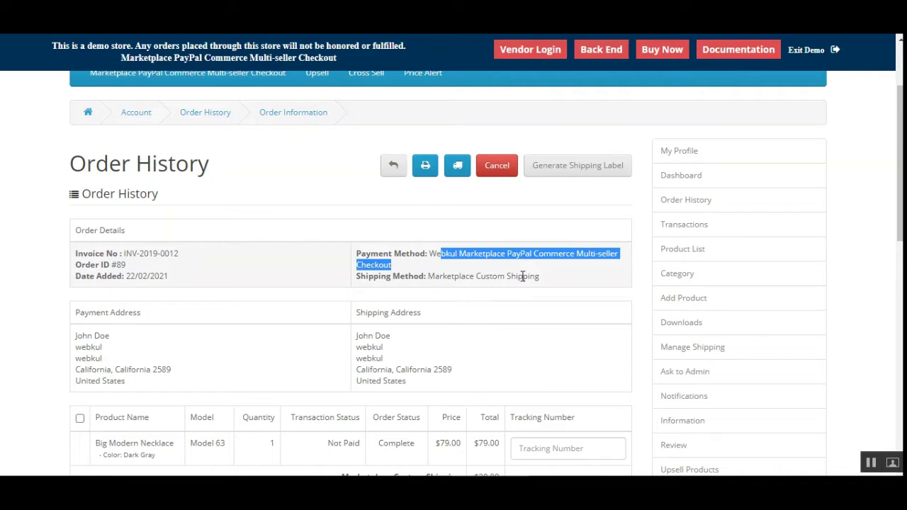
left_click(522, 277)
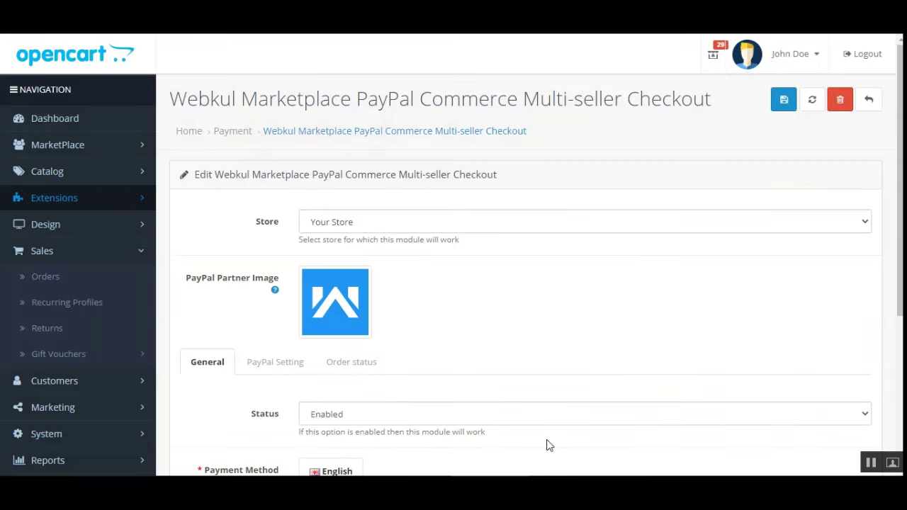
Switch to the OpenCart admin, list the sales orders and open the newest one.
left_click(63, 282)
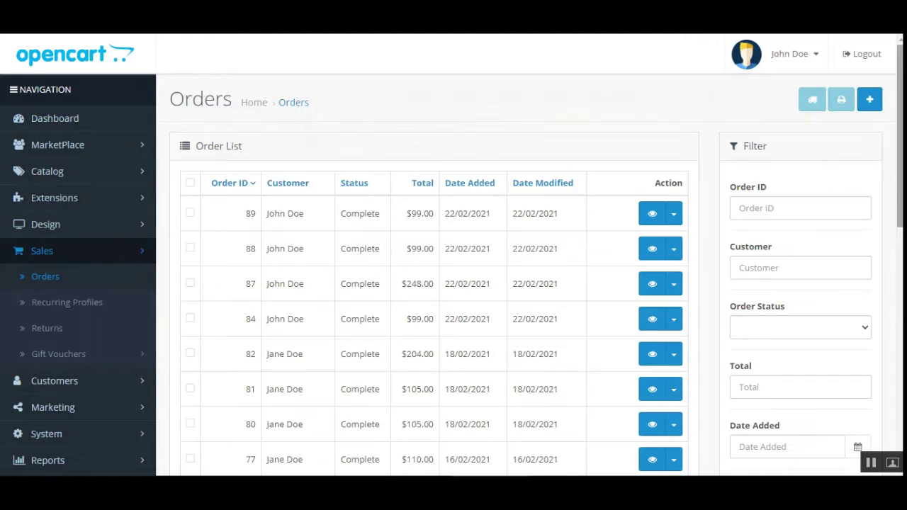
scroll(846, 140, "down", 1)
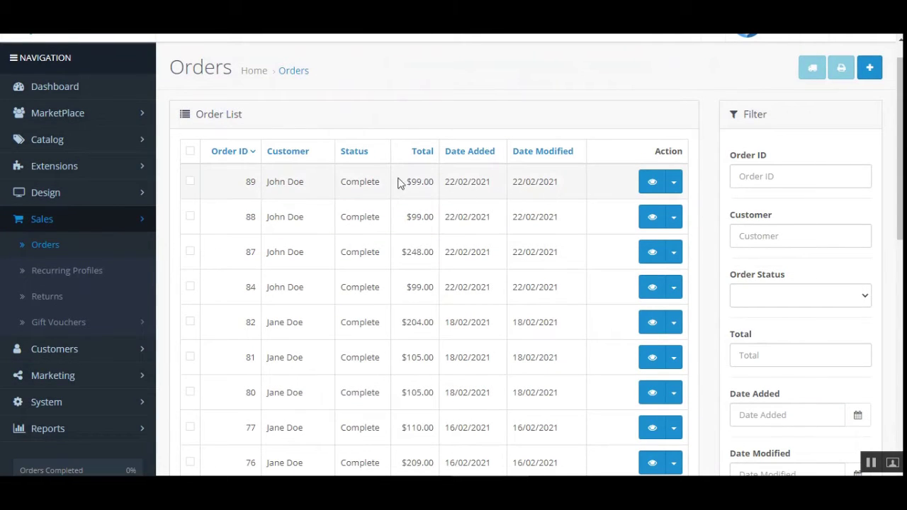
left_click(652, 182)
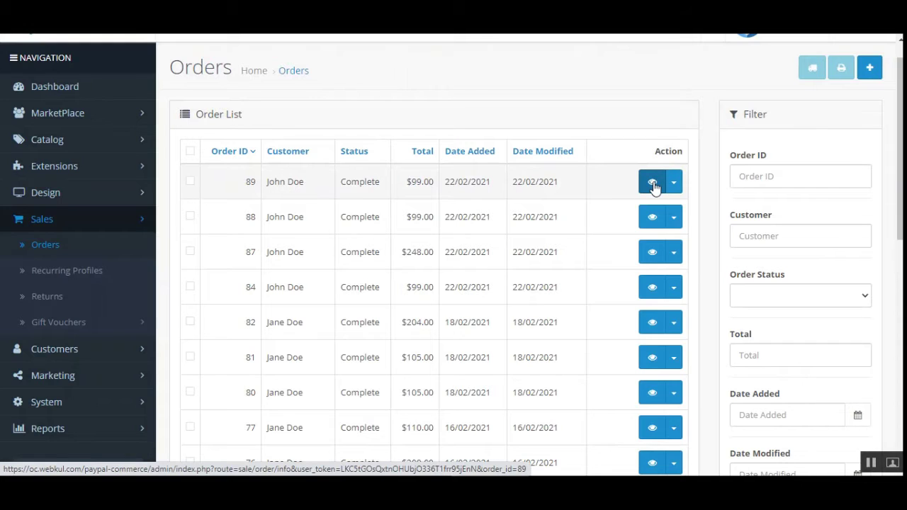
left_click(647, 185)
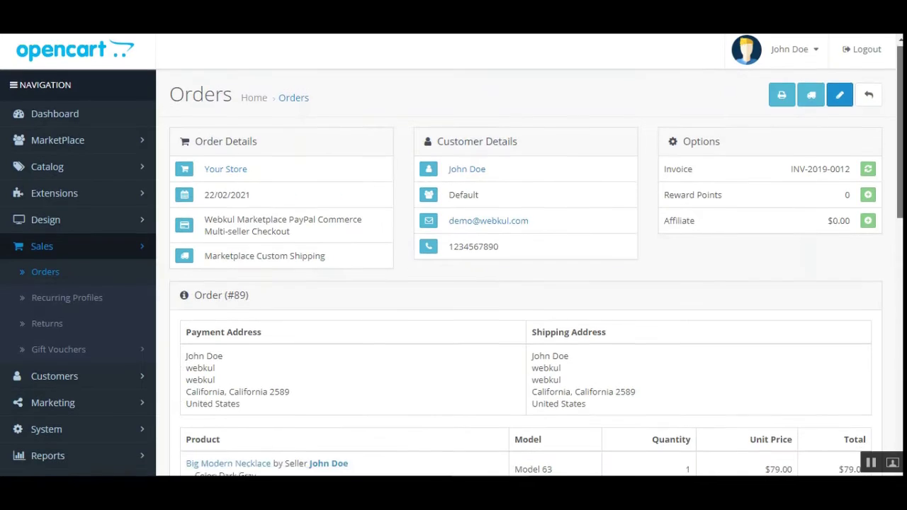
Examine the PayPal transaction comment and the status in the order's history.
scroll(453, 255, "down", 2)
scroll(746, 196, "down", 3)
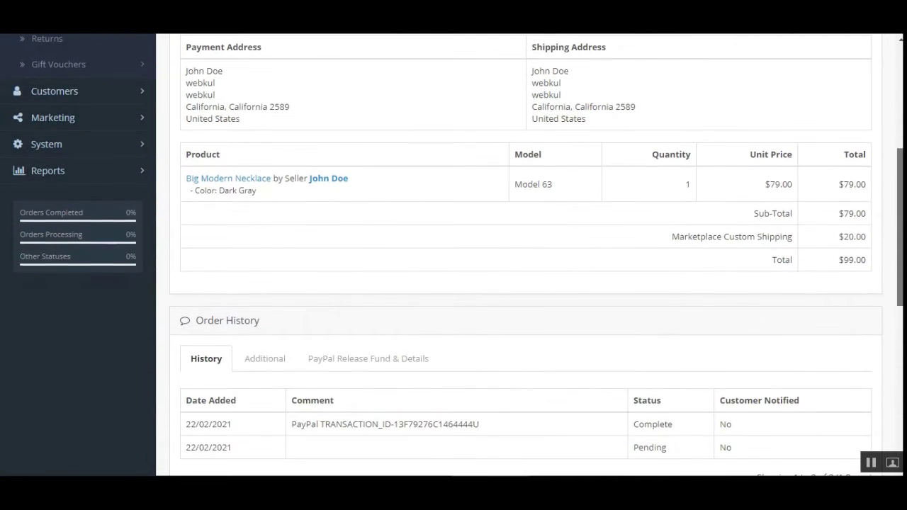
scroll(714, 296, "down", 4)
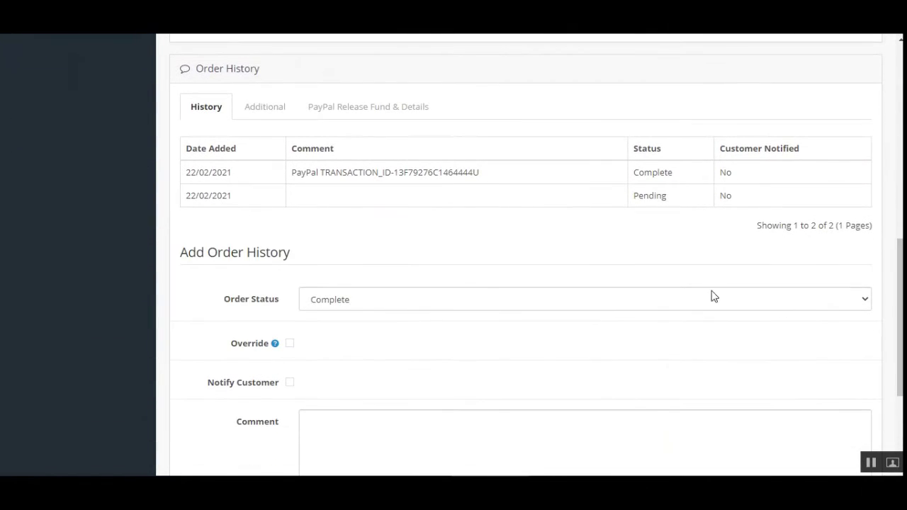
left_click_drag(306, 173, 457, 175)
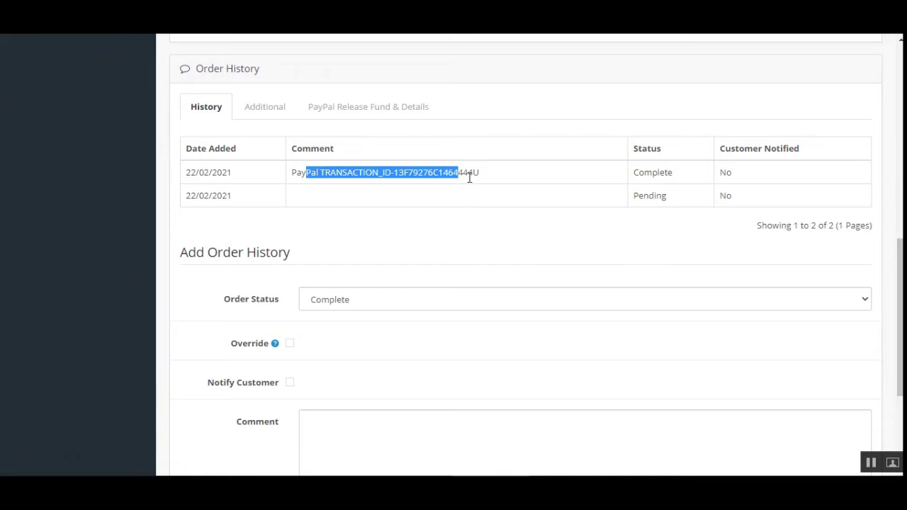
left_click(375, 188)
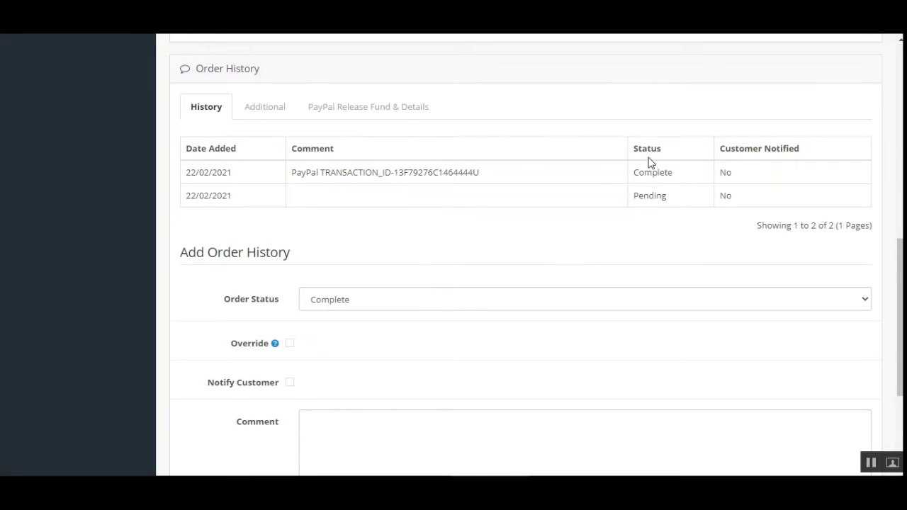
left_click_drag(652, 180, 664, 179)
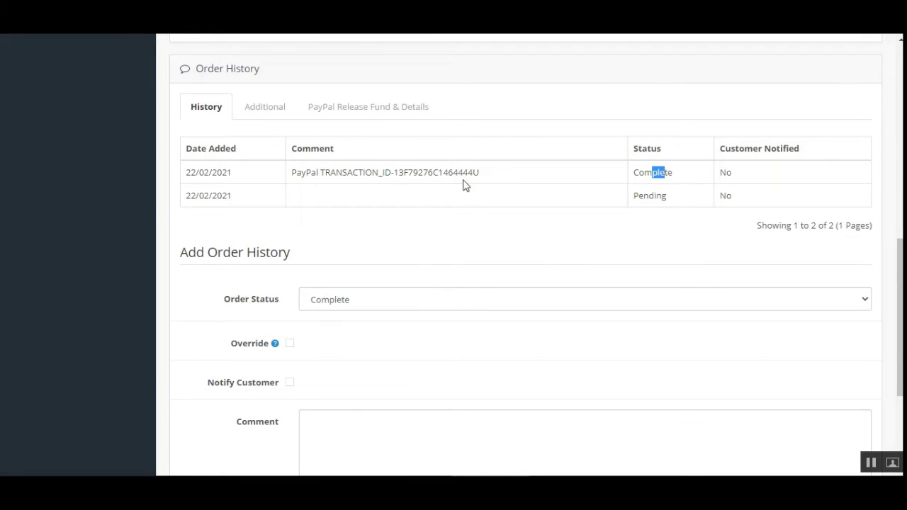
Show the order's PayPal Release Fund & Details and examine the seller, transaction ID, type, amount and release action.
left_click(346, 115)
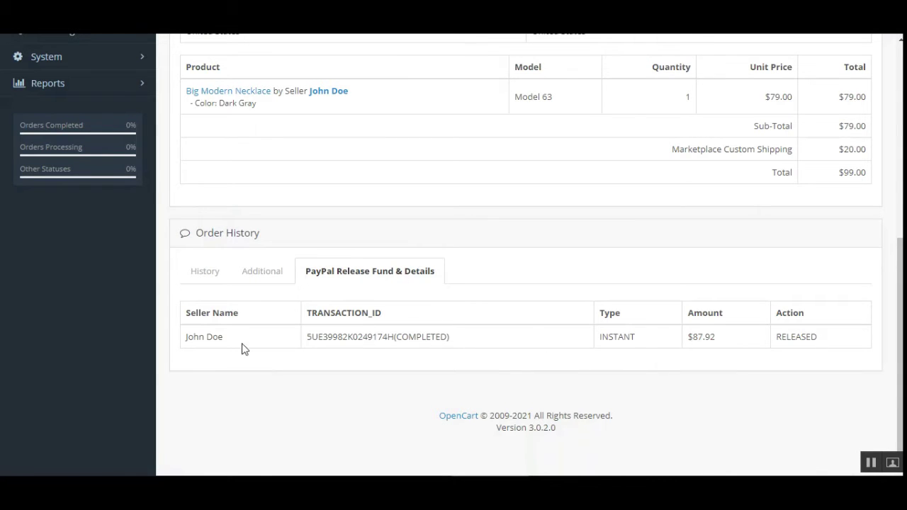
left_click_drag(193, 338, 220, 338)
left_click_drag(311, 339, 455, 347)
left_click_drag(717, 339, 687, 344)
left_click_drag(600, 334, 651, 345)
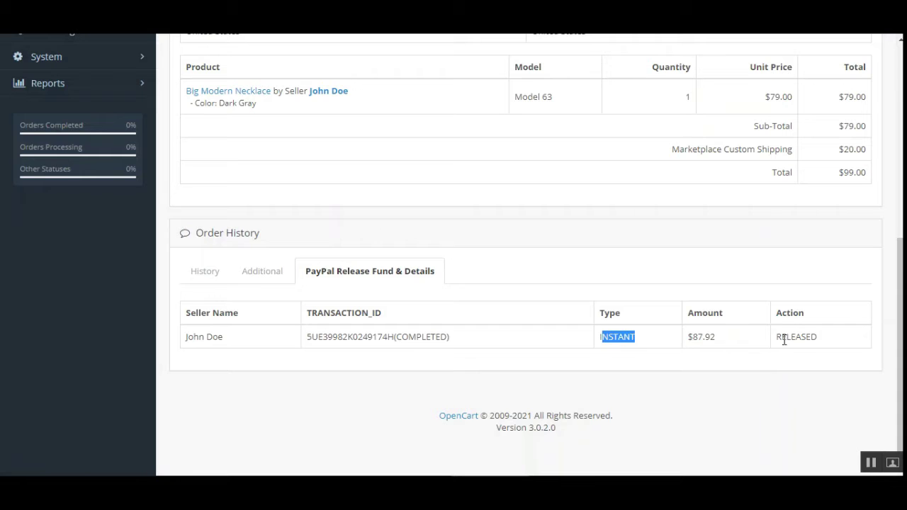
left_click_drag(775, 339, 821, 349)
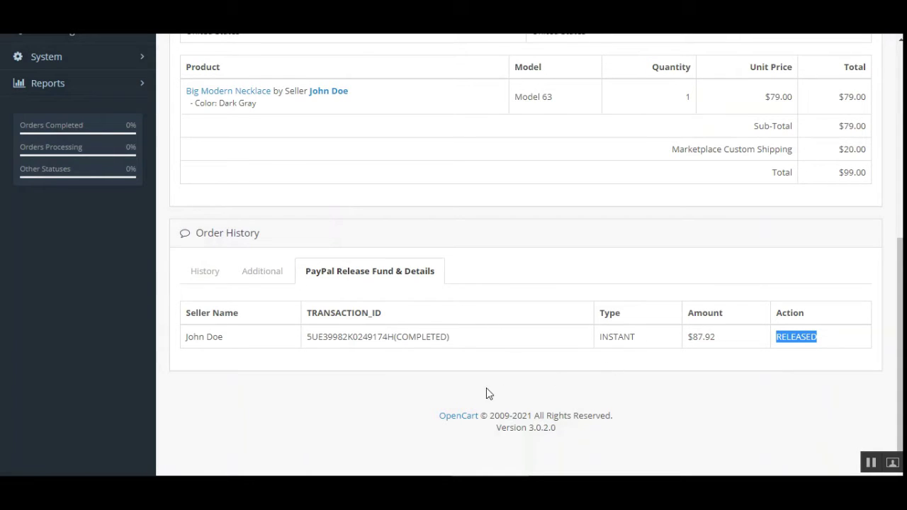
left_click(730, 266)
scroll(850, 295, "up", 1)
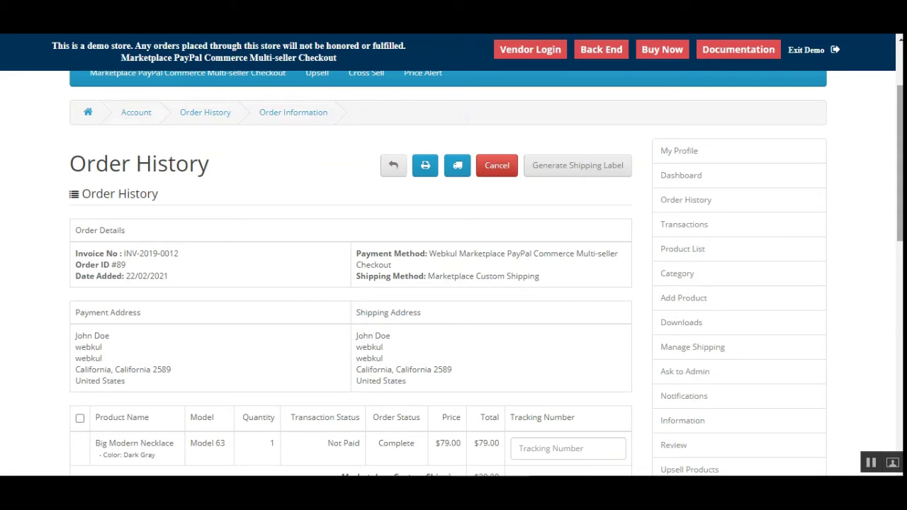
Return to the seller's view of the order and check the seller's amount in the PayPal transaction table.
scroll(899, 319, "down", 5)
left_click_drag(572, 339, 533, 339)
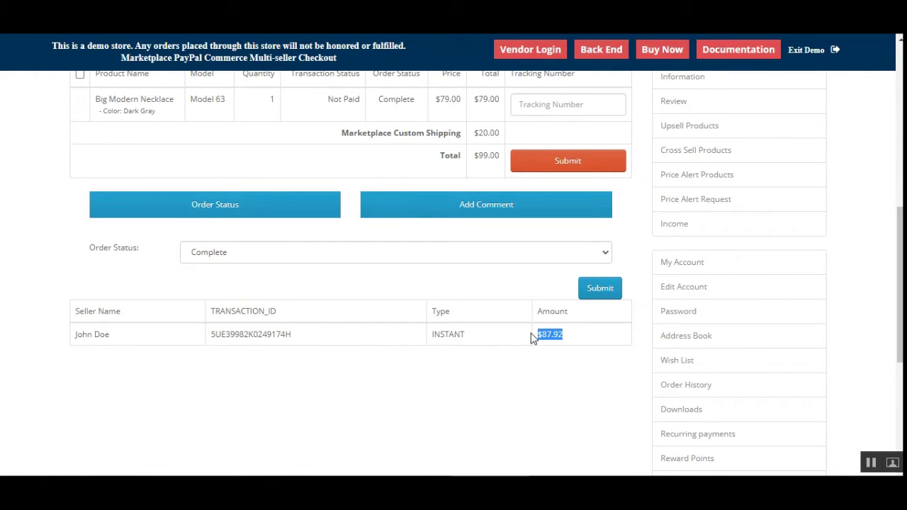
left_click_drag(900, 283, 900, 120)
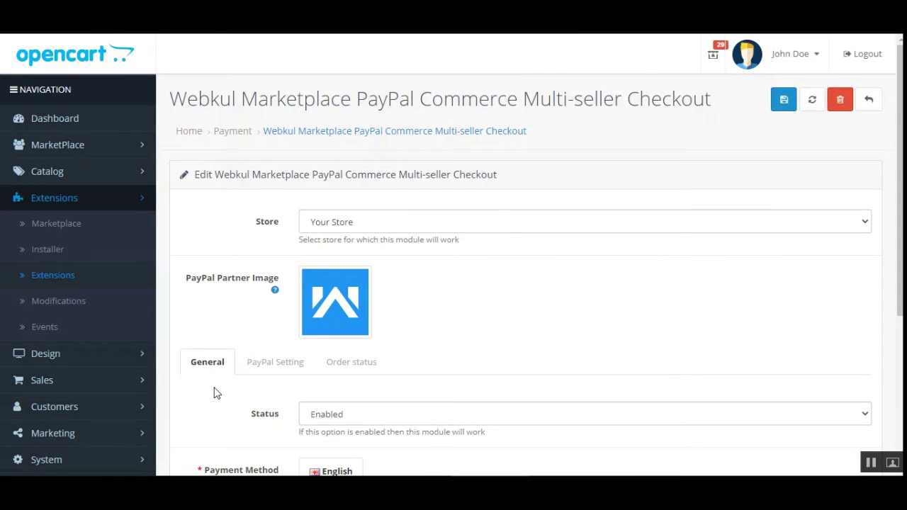
Set the Disbursement Mode in the extension's PayPal settings to Delayed and save the configuration.
left_click(288, 370)
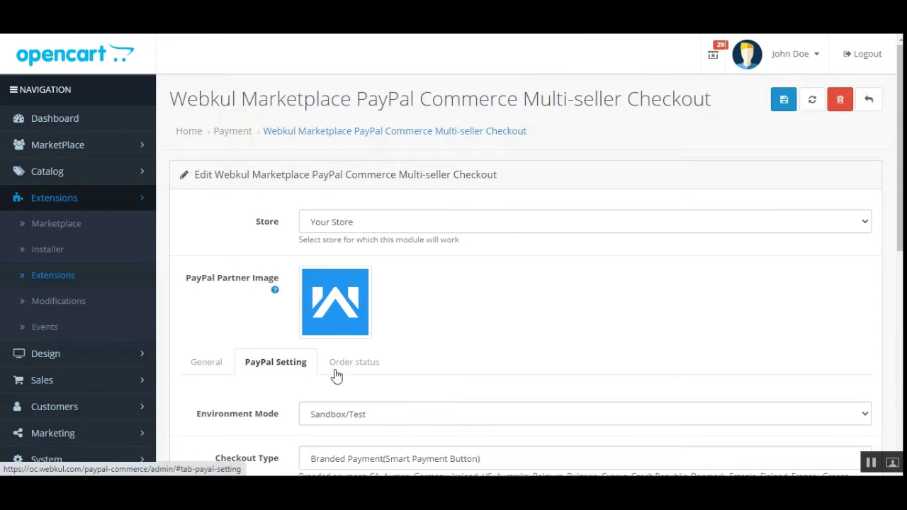
scroll(336, 374, "down", 1)
scroll(415, 397, "down", 1)
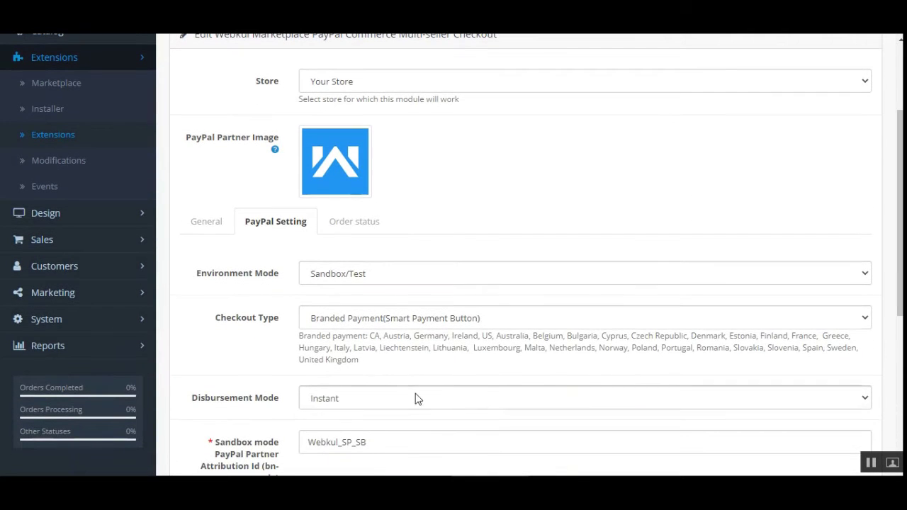
left_click(415, 396)
left_click(396, 427)
scroll(394, 434, "up", 2)
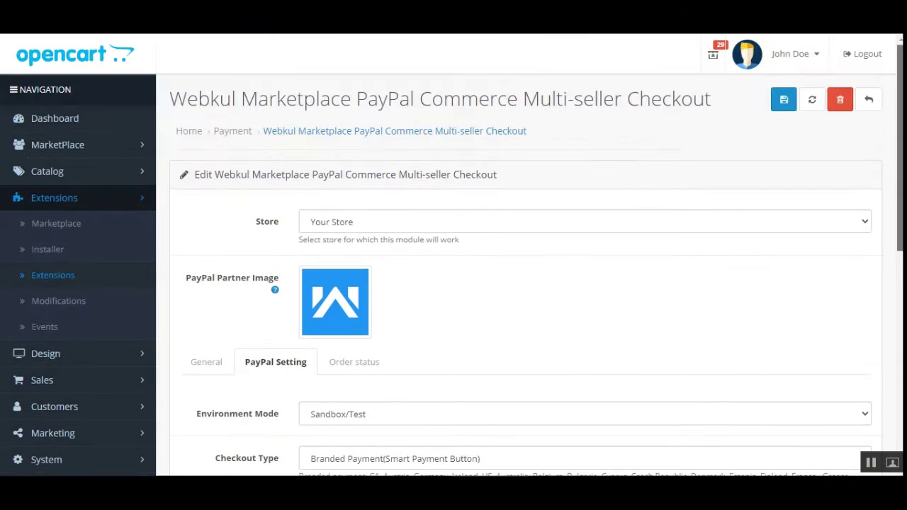
left_click(783, 101)
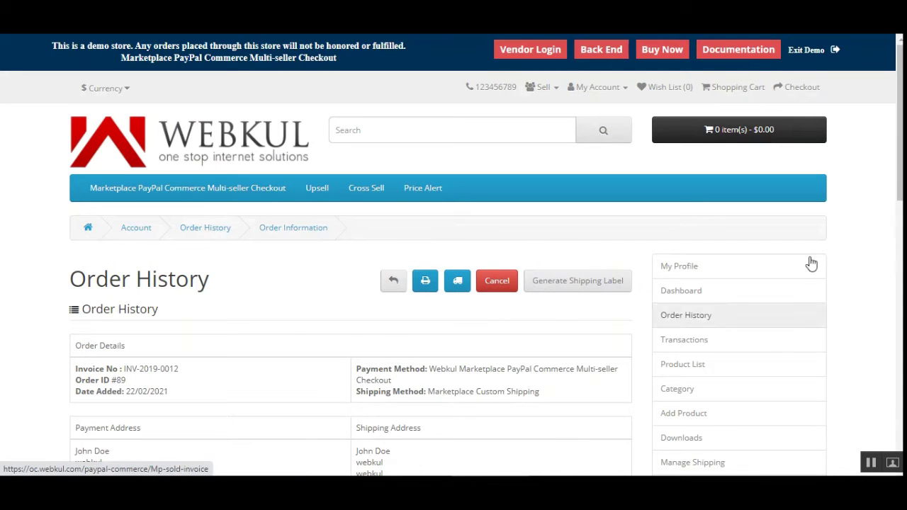
Open the newest order in the buyer's order history and reorder its Big Modern Necklace into the cart.
scroll(886, 208, "down", 4)
scroll(702, 212, "down", 5)
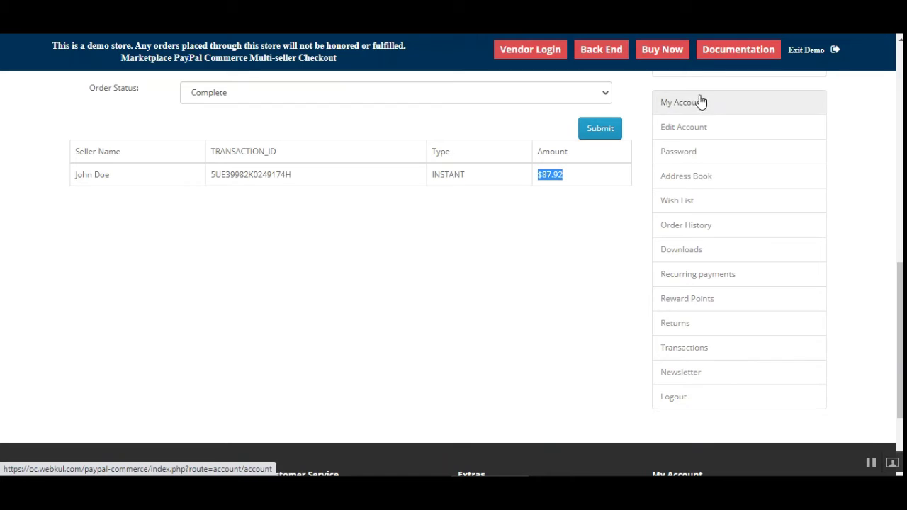
left_click(705, 232)
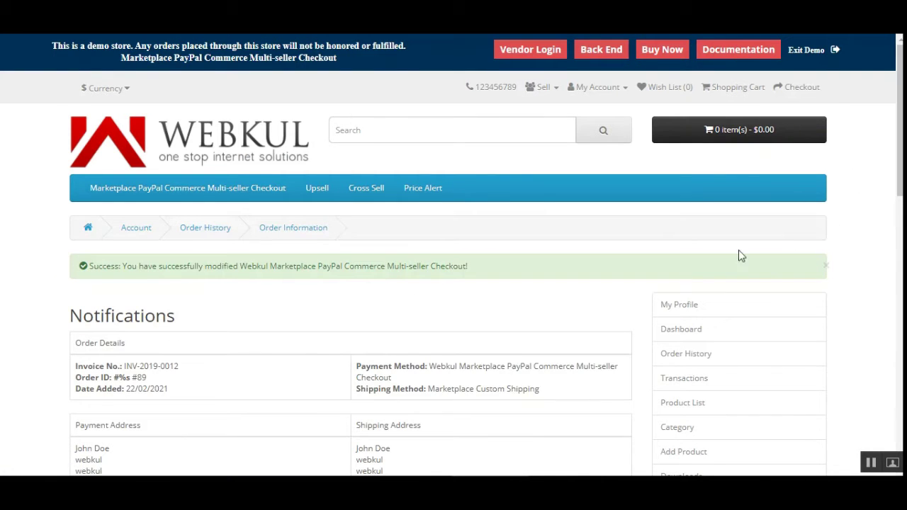
scroll(742, 255, "down", 1)
scroll(599, 255, "down", 4)
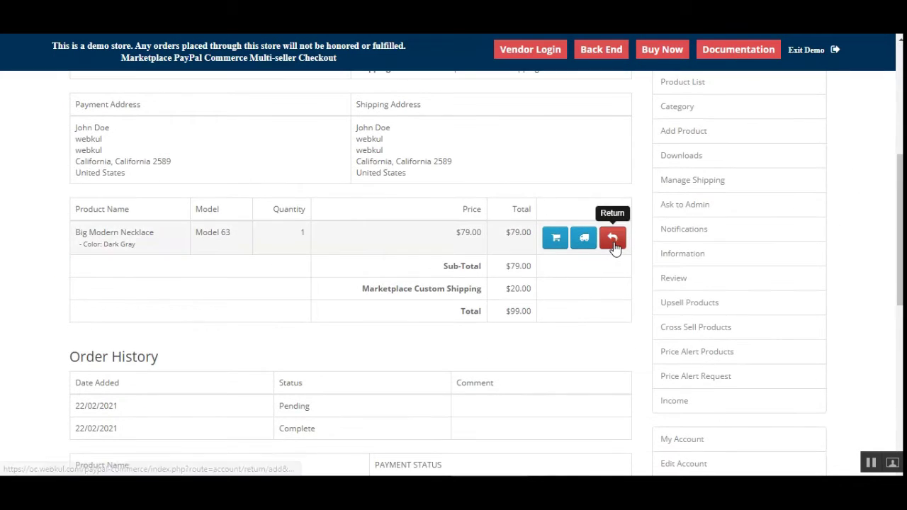
left_click(554, 241)
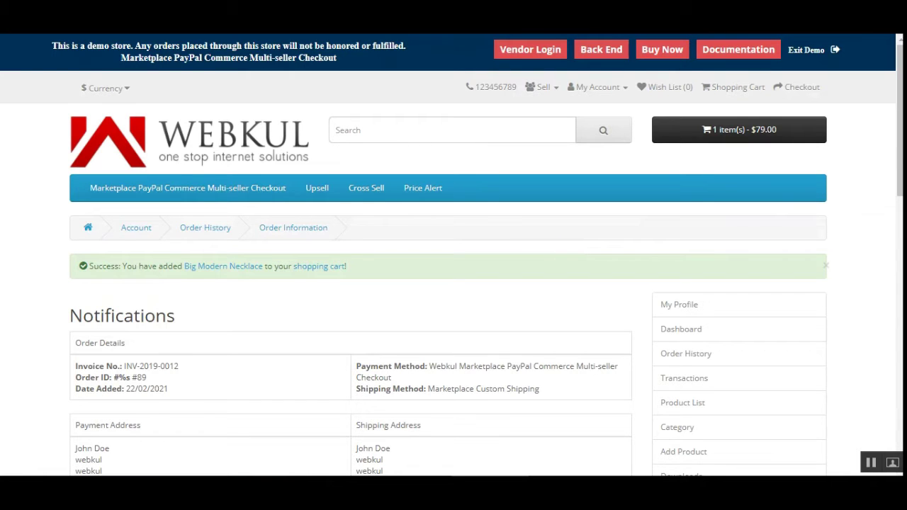
Check out the cart, using the existing address for both the billing and delivery details.
scroll(453, 283, "down", 5)
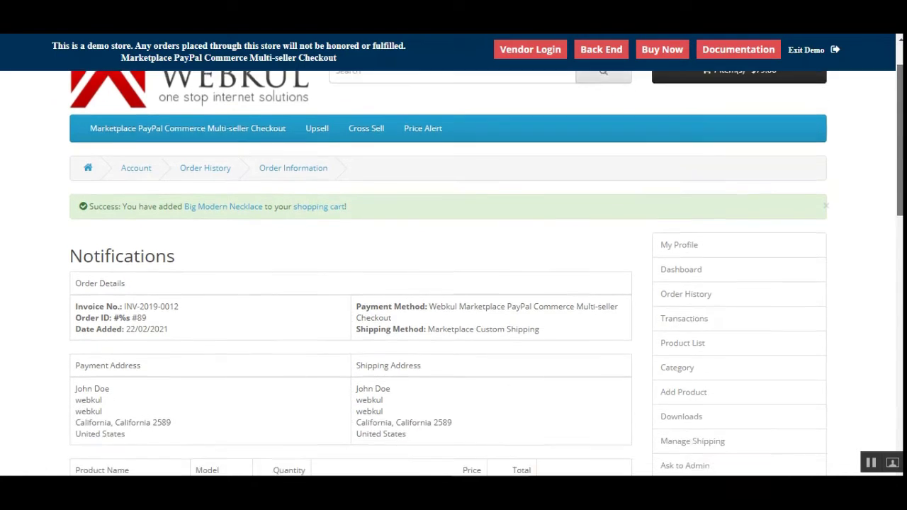
scroll(454, 283, "up", 5)
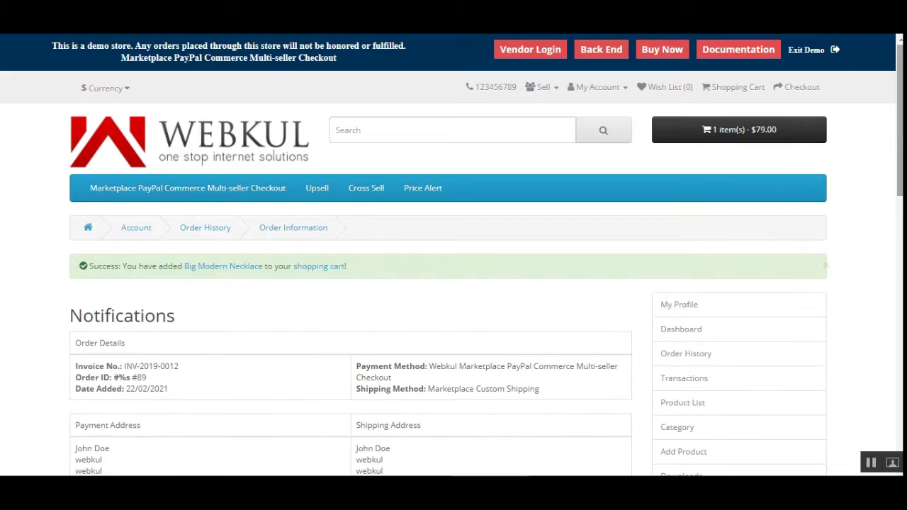
left_click(729, 136)
left_click(800, 268)
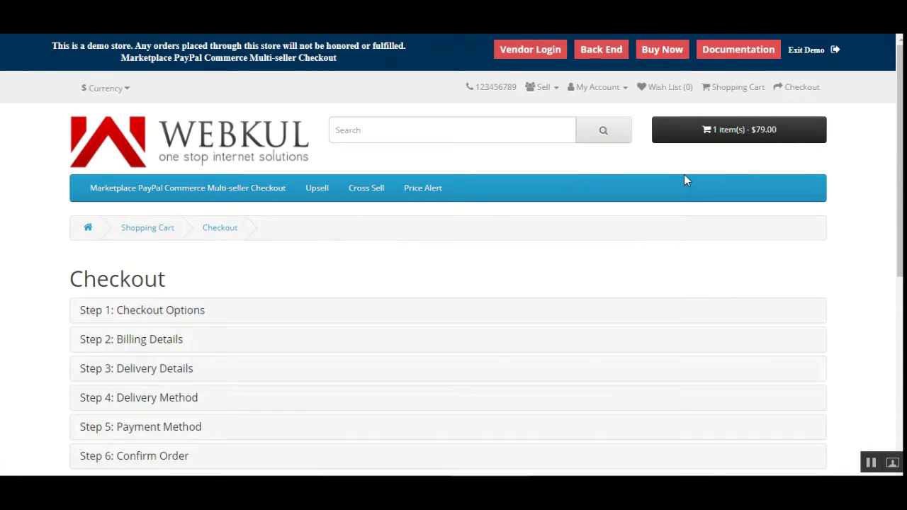
scroll(684, 179, "down", 2)
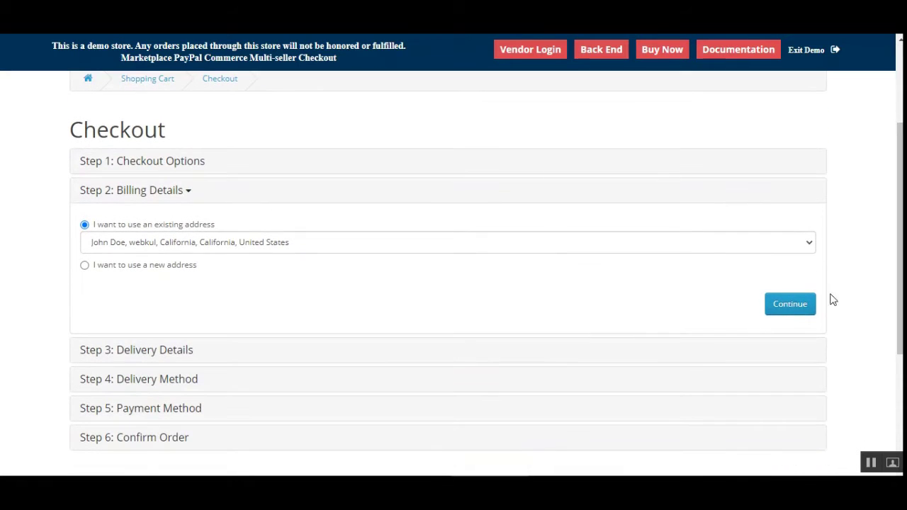
left_click(807, 304)
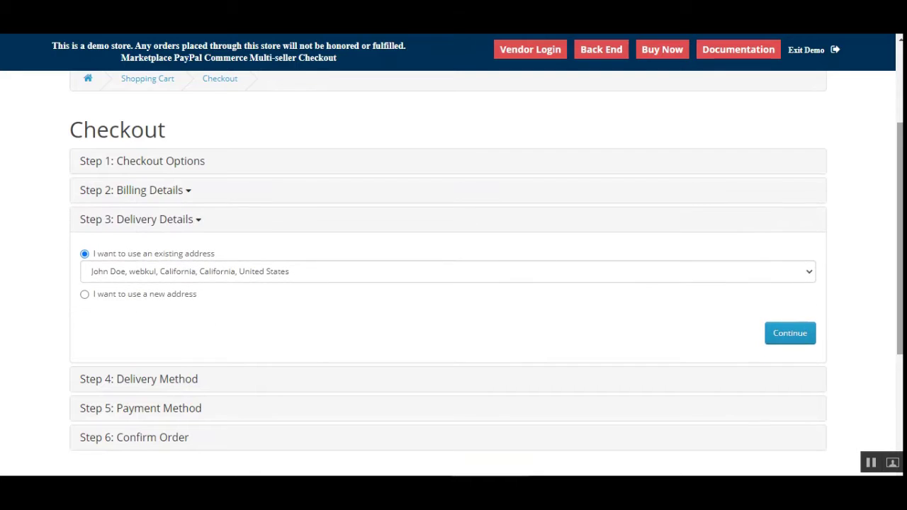
scroll(859, 216, "down", 1)
left_click(790, 256)
Continue with Marketplace Custom Shipping and Webkul Marketplace PayPal Commerce Multi-seller Checkout, agreeing to the terms and conditions.
scroll(790, 255, "down", 1)
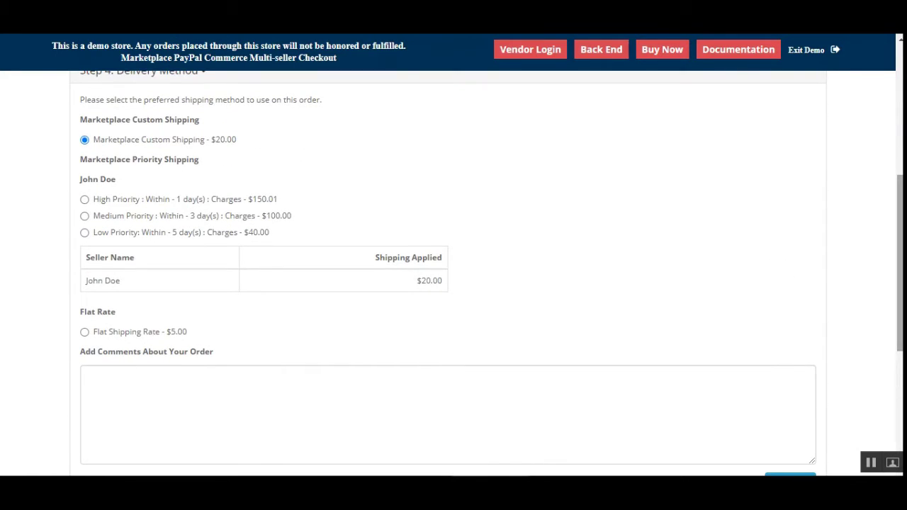
scroll(838, 259, "down", 3)
left_click(787, 246)
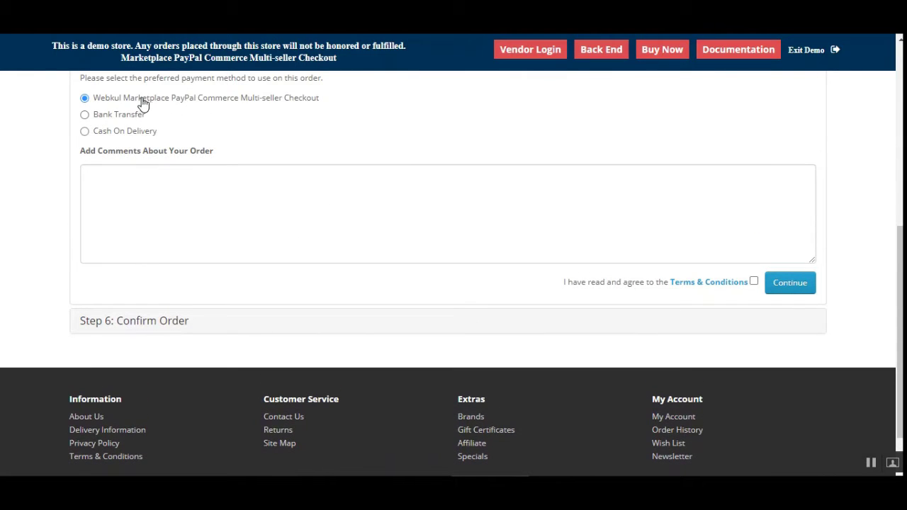
left_click_drag(139, 99, 284, 99)
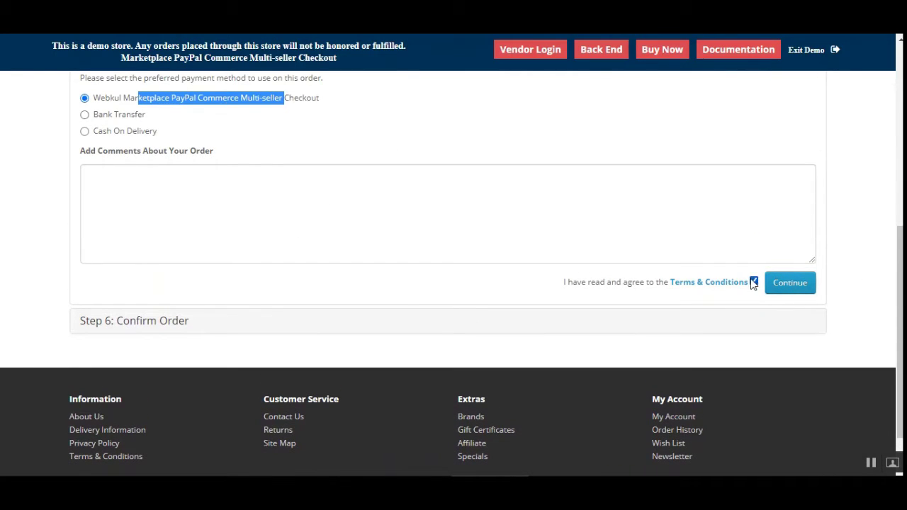
left_click(790, 283)
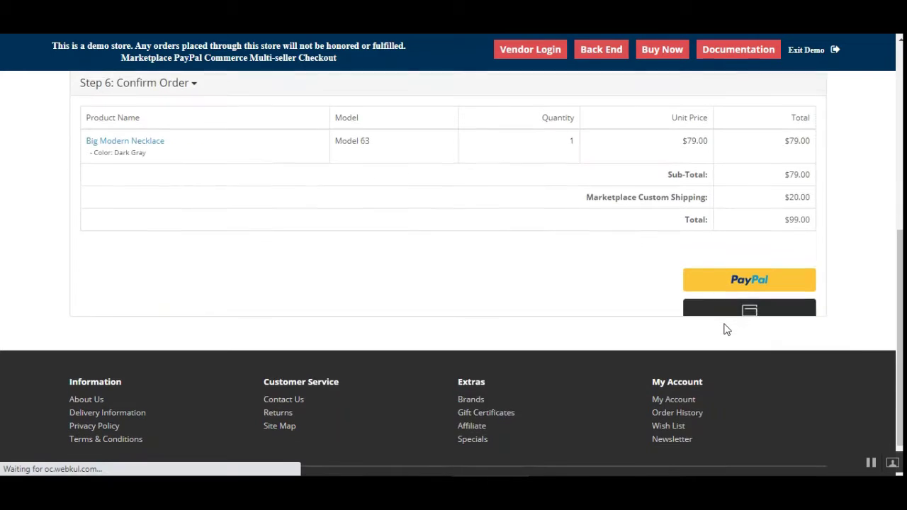
Confirm the order through PayPal and pay for it with the account's Balance.
left_click(702, 277)
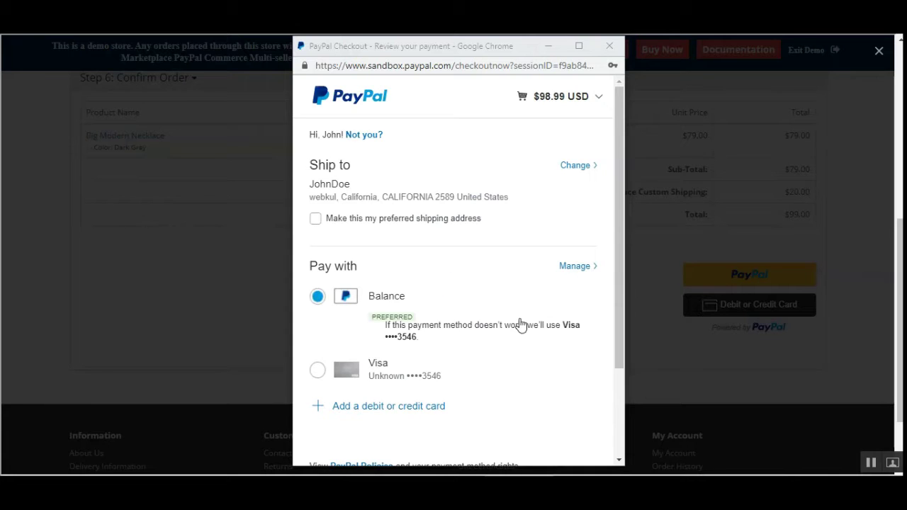
left_click_drag(620, 271, 610, 361)
scroll(609, 362, "down", 1)
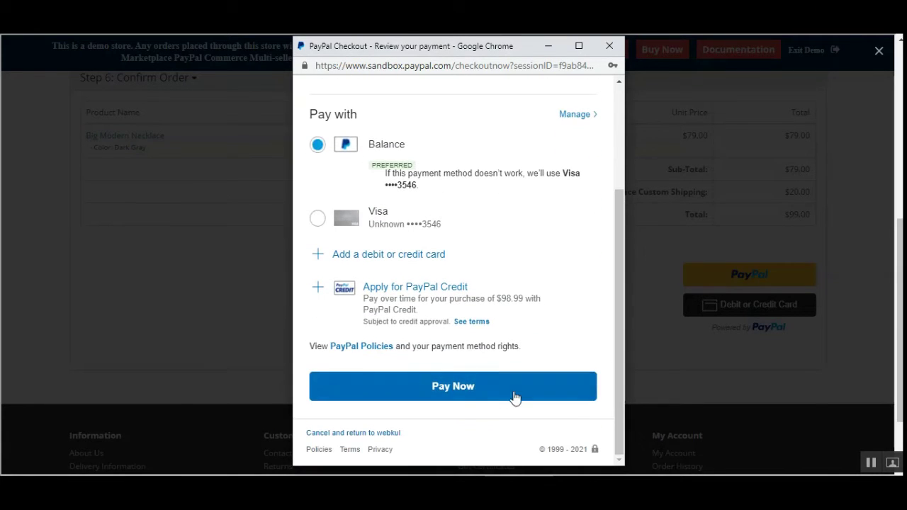
left_click(470, 386)
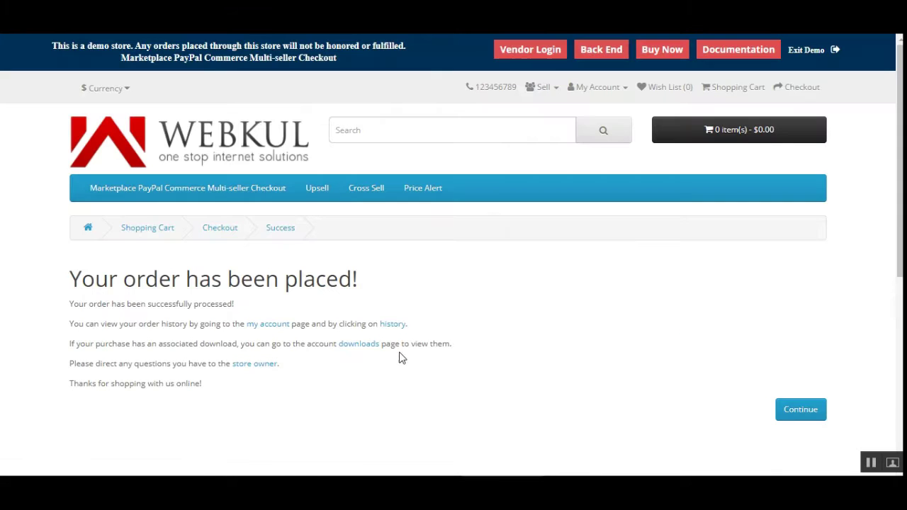
Show the buyer's order history and open the order that was just placed.
left_click(391, 325)
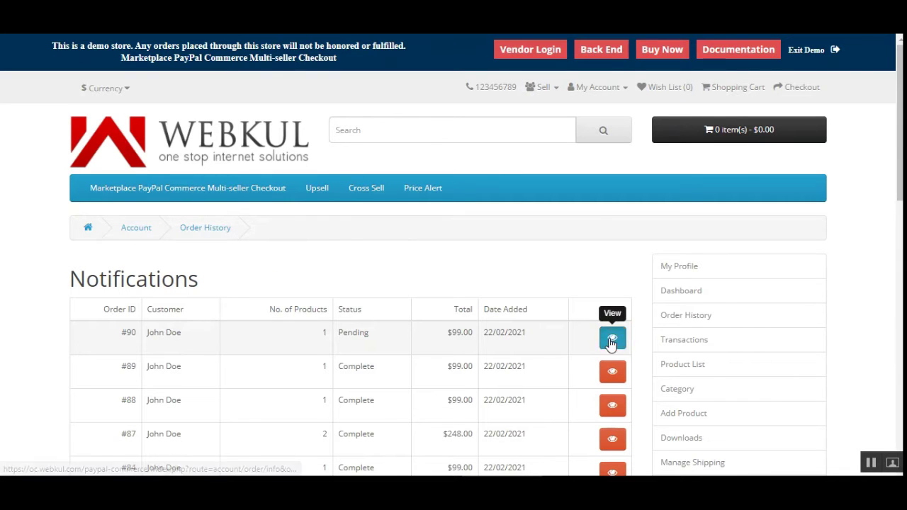
scroll(612, 339, "down", 2)
scroll(613, 228, "down", 2)
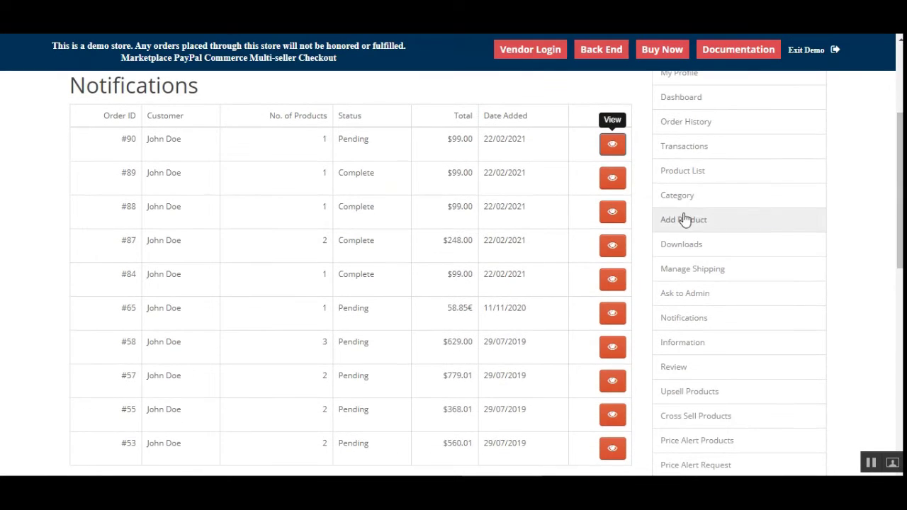
left_click(612, 141)
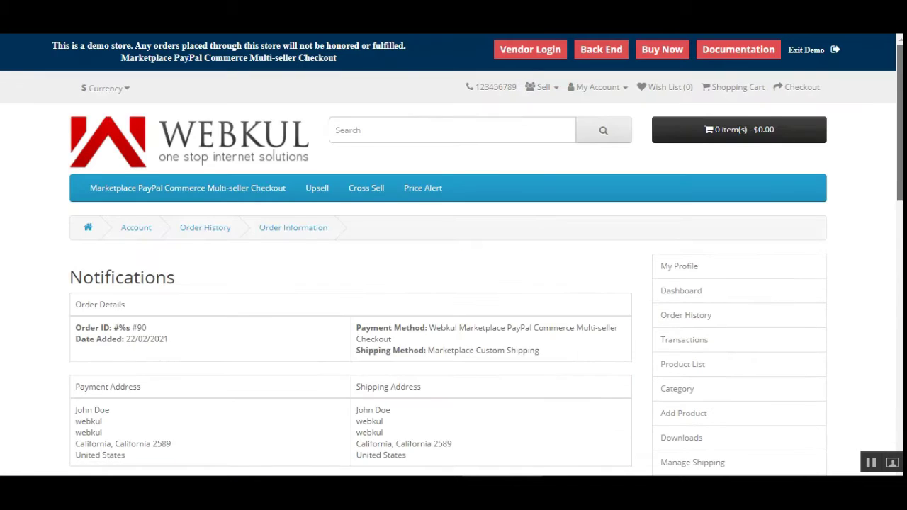
Examine the buyer order's payment method, total and the payment status of the Big Modern Necklace.
scroll(536, 198, "down", 2)
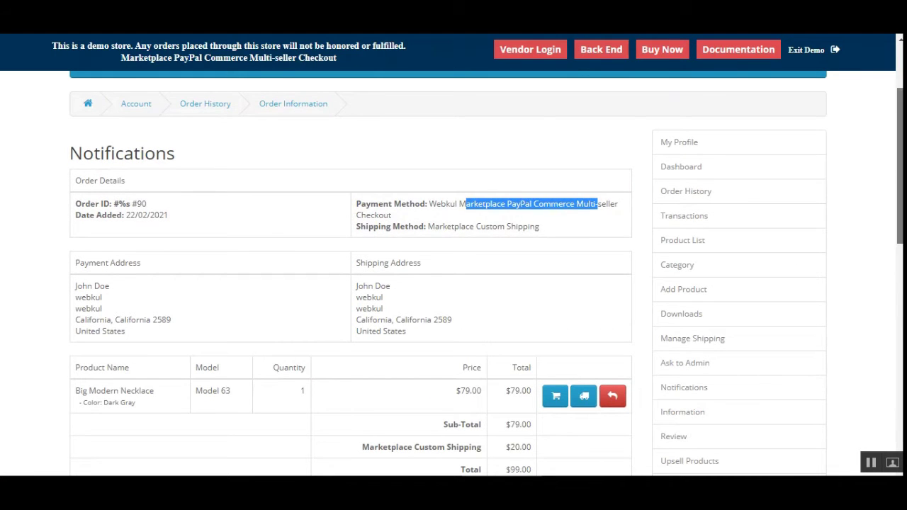
scroll(776, 265, "down", 4)
left_click_drag(506, 197, 527, 200)
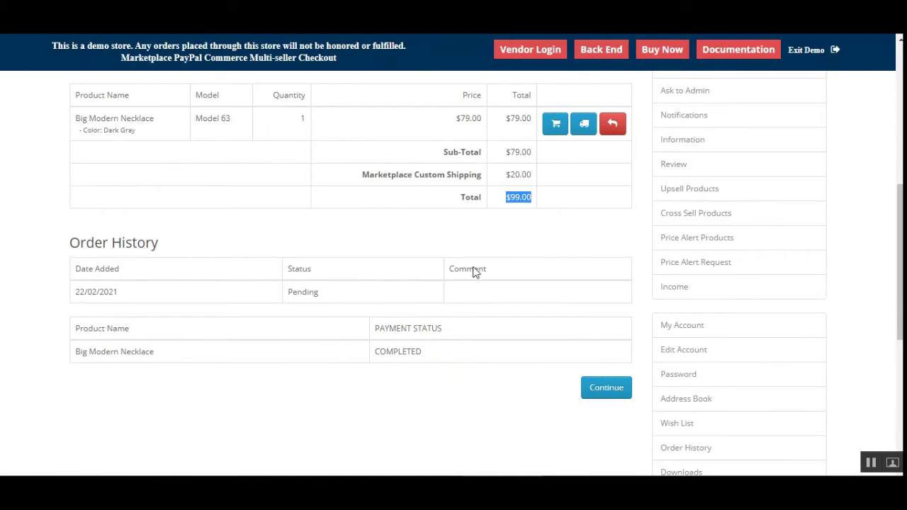
left_click_drag(85, 351, 150, 349)
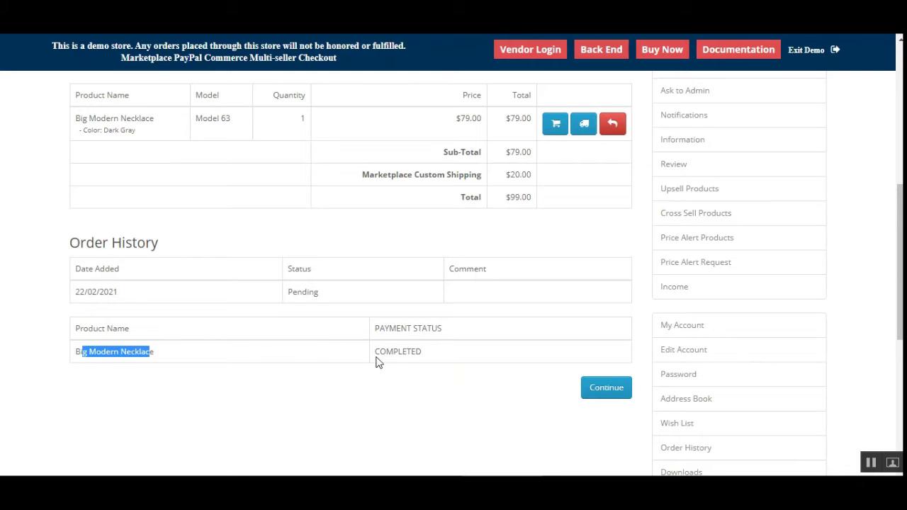
left_click_drag(378, 351, 425, 354)
left_click(440, 359)
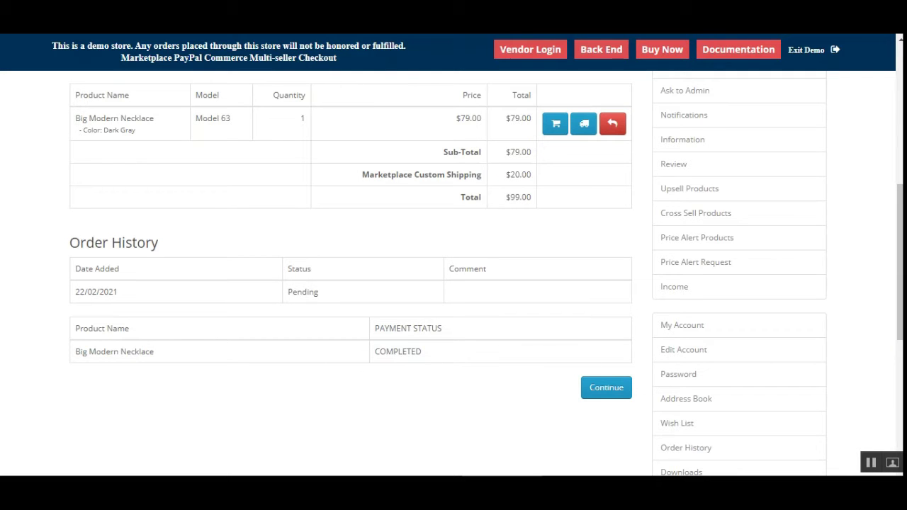
Switch to the seller's order list, check the newest order's status and open that order.
scroll(445, 361, "up", 2)
scroll(452, 260, "up", 4)
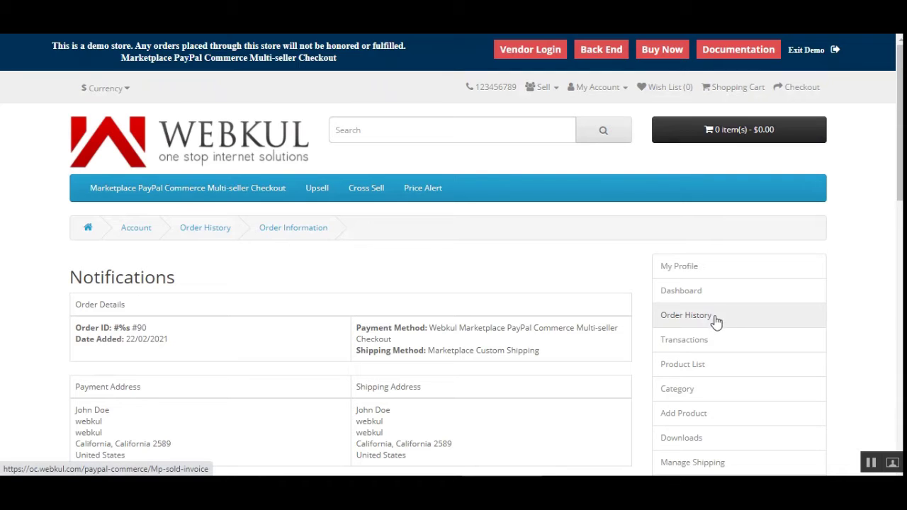
left_click(690, 320)
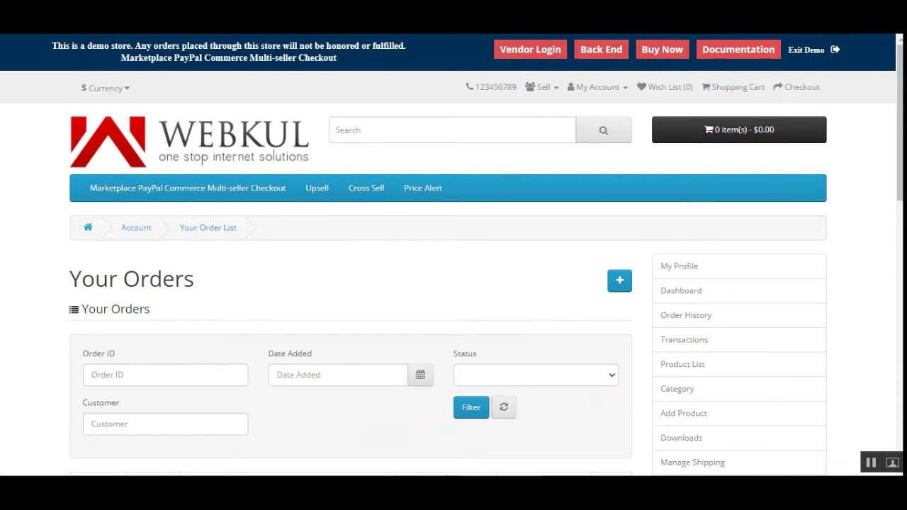
scroll(486, 314, "down", 4)
left_click(530, 211)
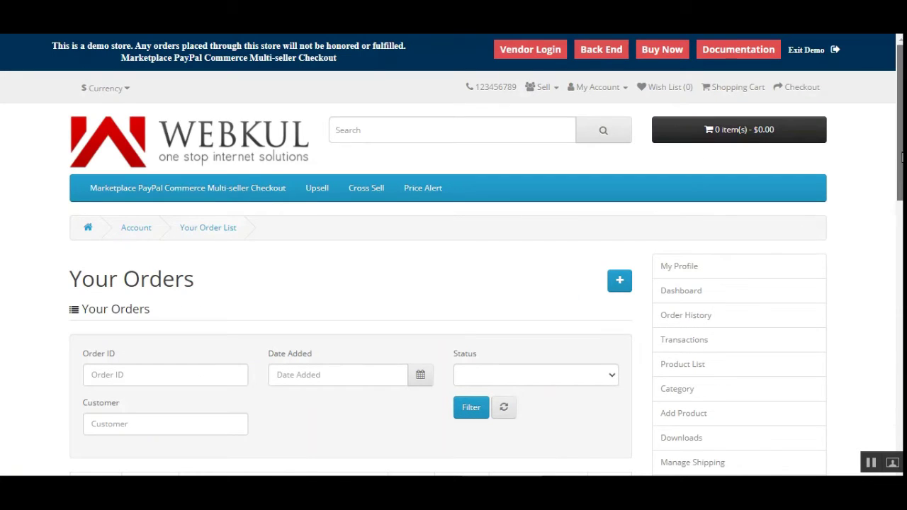
scroll(453, 283, "down", 3)
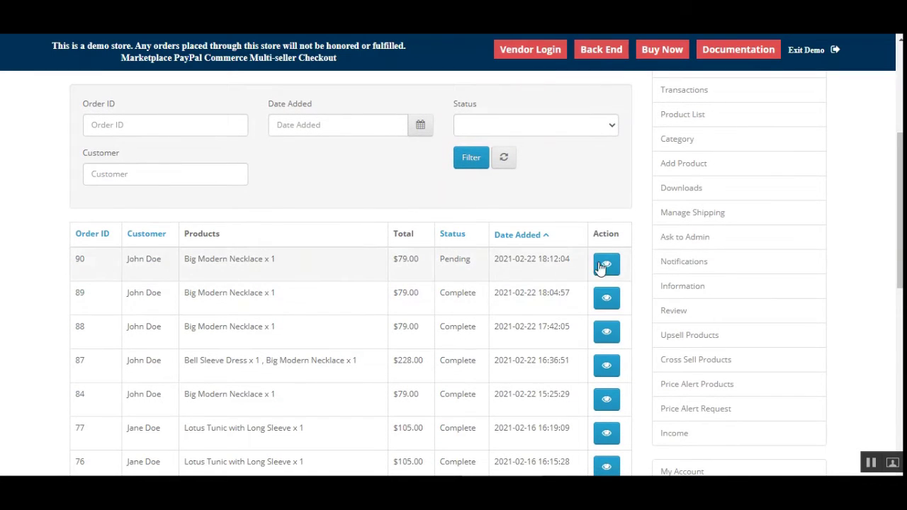
left_click_drag(445, 262, 468, 261)
left_click(608, 270)
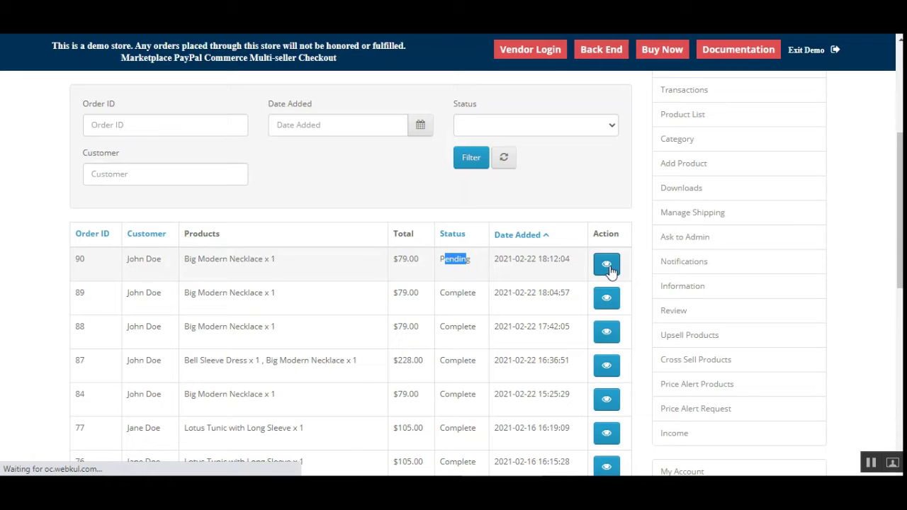
Examine the seller order's payment method and the seller name, transaction ID, type and amount in its PayPal transaction table.
scroll(553, 262, "down", 2)
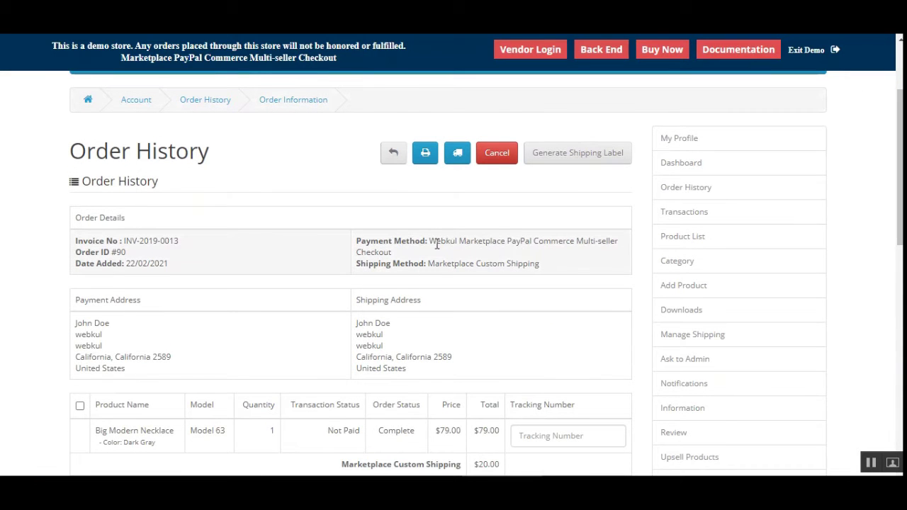
left_click_drag(432, 245, 618, 241)
scroll(845, 315, "down", 6)
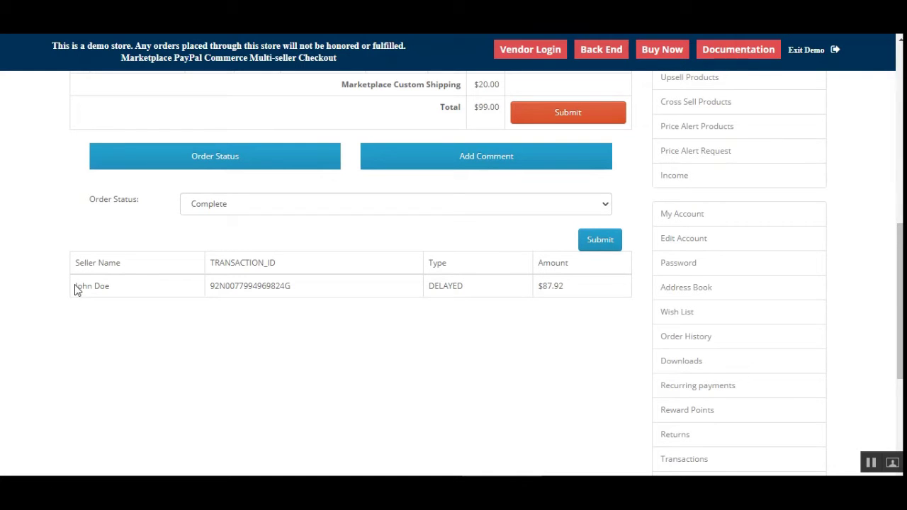
left_click_drag(74, 290, 146, 300)
left_click_drag(211, 286, 310, 297)
left_click(330, 300)
left_click_drag(431, 286, 461, 286)
left_click_drag(539, 286, 586, 290)
left_click(585, 290)
left_click_drag(431, 289, 472, 293)
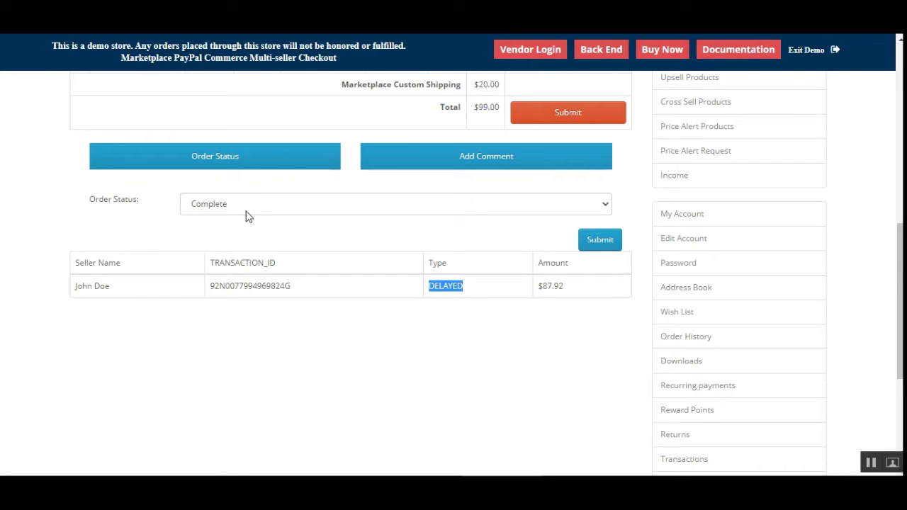
Recheck the seller order's payment method, transaction status and order status alongside the type in its PayPal transaction table.
scroll(900, 283, "up", 4)
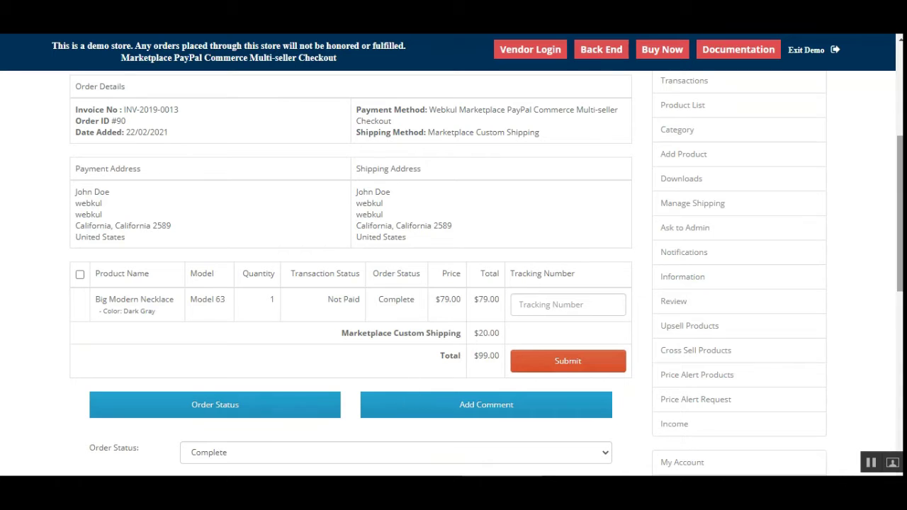
scroll(336, 350, "down", 3)
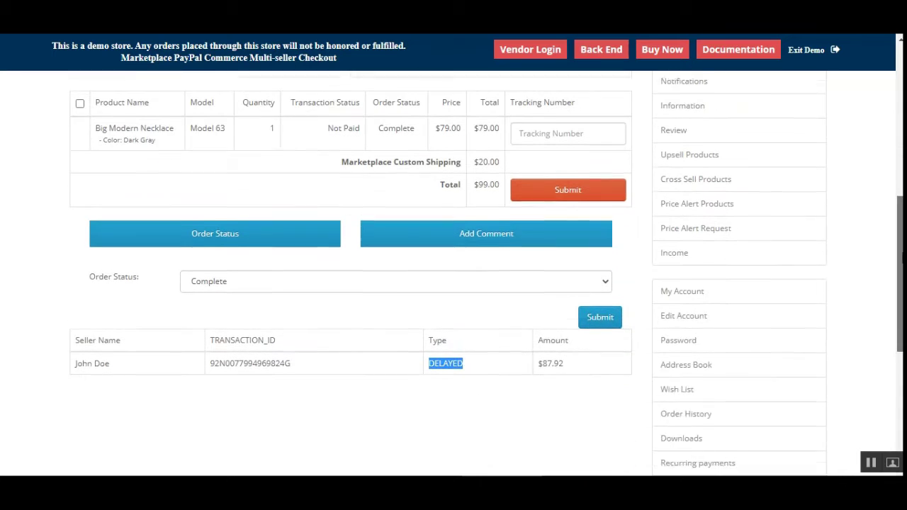
left_click(479, 363)
scroll(495, 367, "up", 3)
scroll(495, 367, "down", 1)
scroll(495, 367, "up", 1)
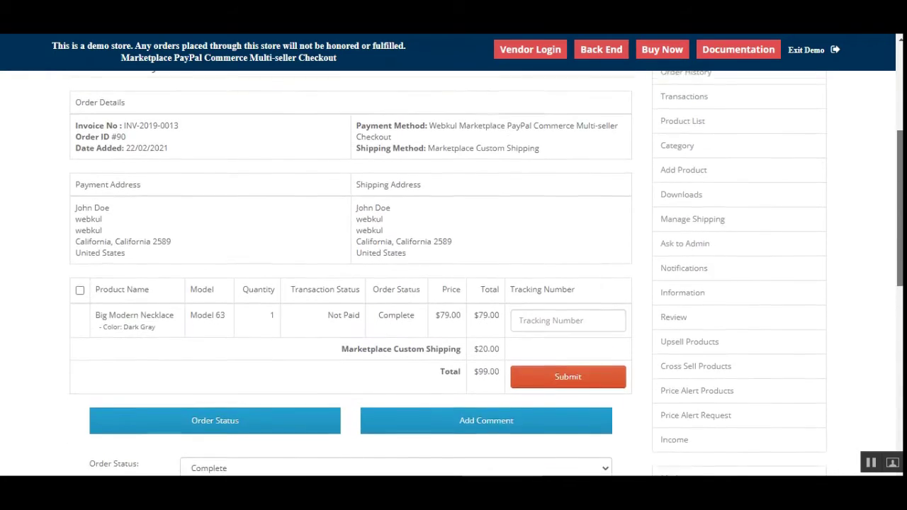
scroll(567, 275, "up", 1)
scroll(778, 178, "up", 1)
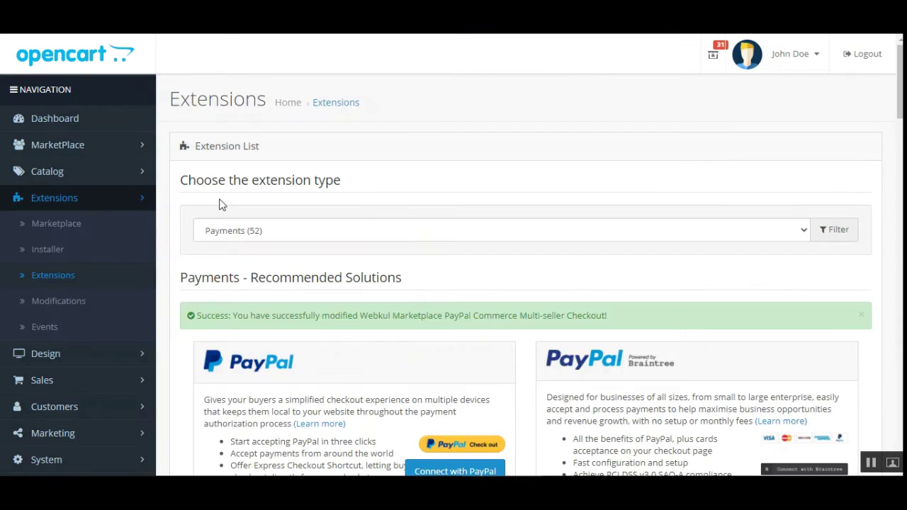
Switch to the OpenCart admin back end, show the sales orders and open the newest order.
left_click(58, 382)
left_click(54, 407)
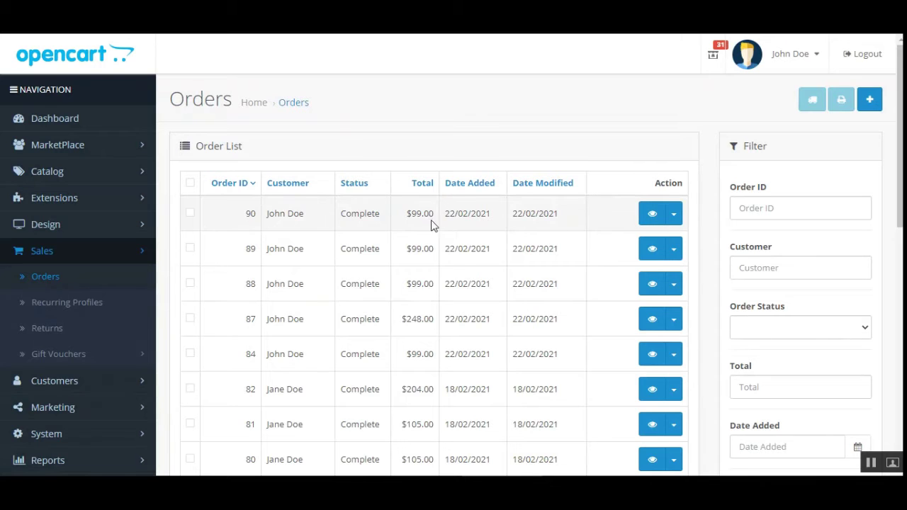
left_click(652, 214)
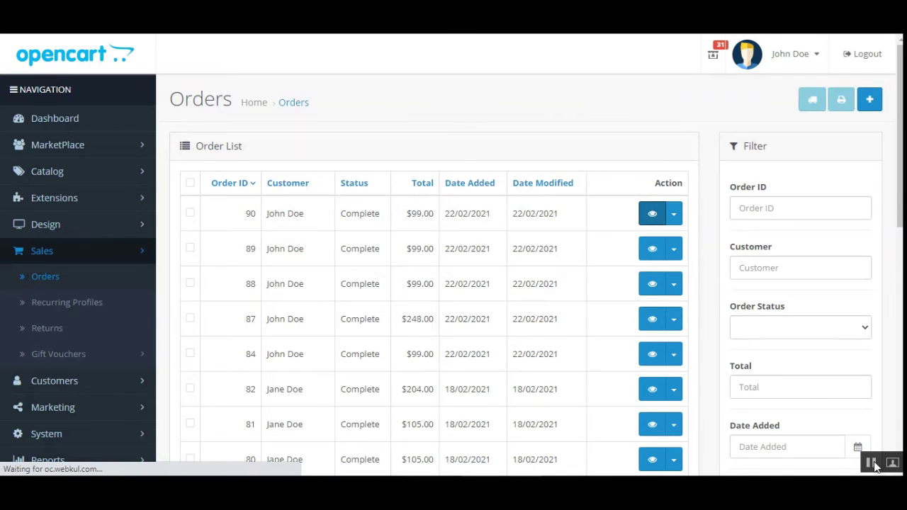
Examine the admin order's total and the PayPal transaction comment and status in its order history.
scroll(768, 321, "down", 1)
scroll(849, 233, "down", 5)
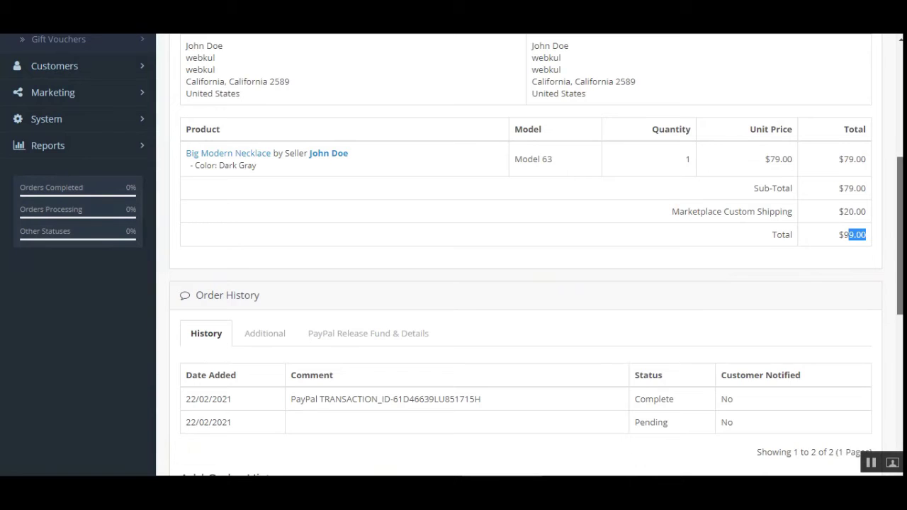
scroll(868, 234, "down", 3)
left_click(310, 224)
left_click_drag(311, 224, 476, 224)
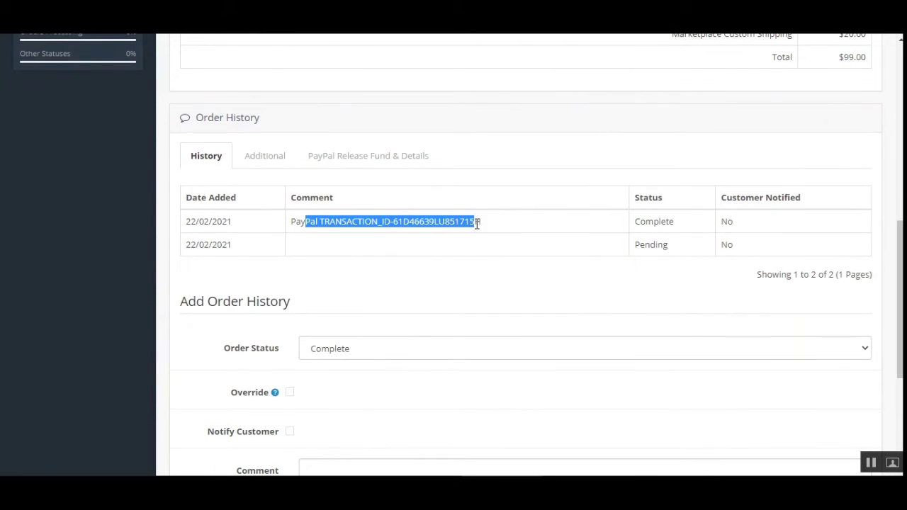
left_click_drag(653, 220, 671, 221)
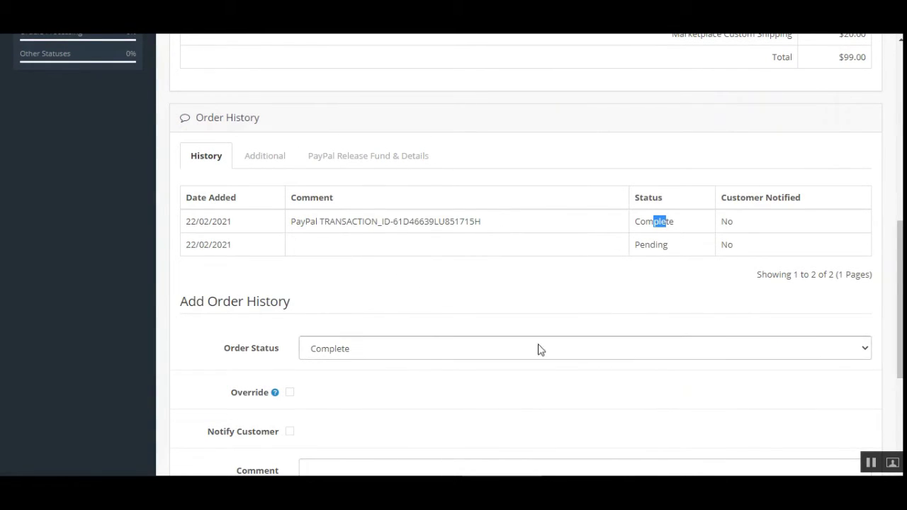
scroll(538, 350, "down", 1)
scroll(524, 283, "down", 2)
scroll(801, 259, "up", 3)
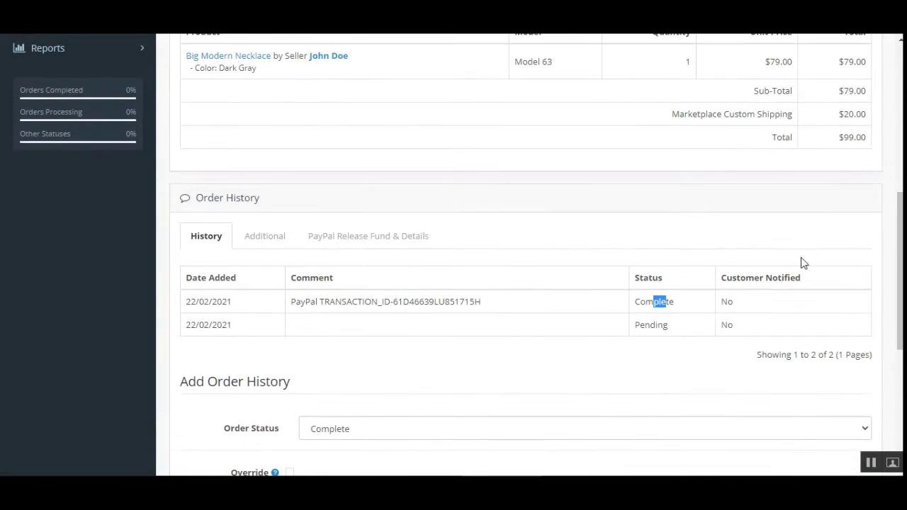
Review the seller, amount and type in the order's PayPal release fund details and release the delayed fund to the seller.
left_click(336, 242)
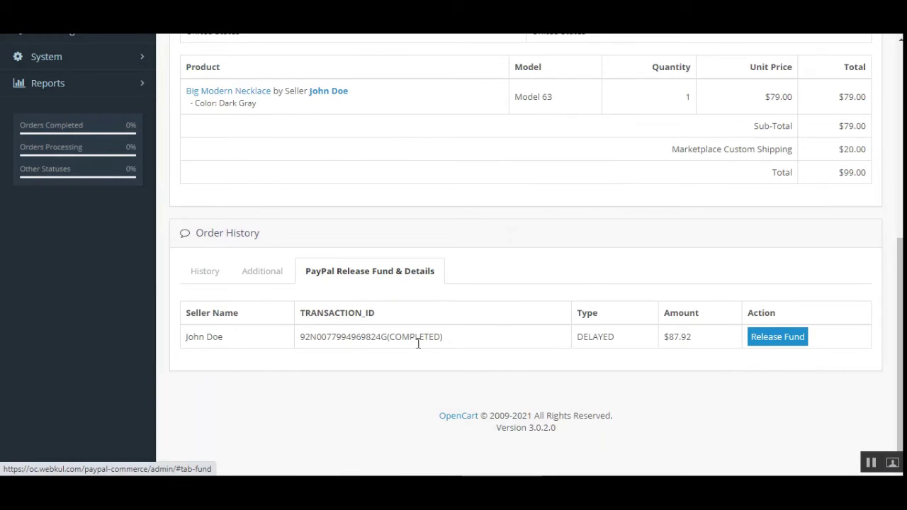
left_click_drag(188, 338, 243, 361)
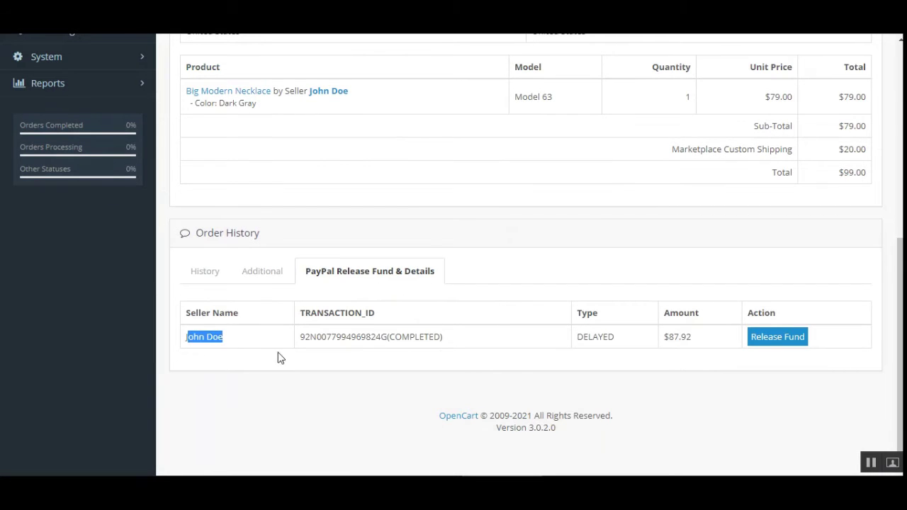
left_click_drag(695, 338, 675, 352)
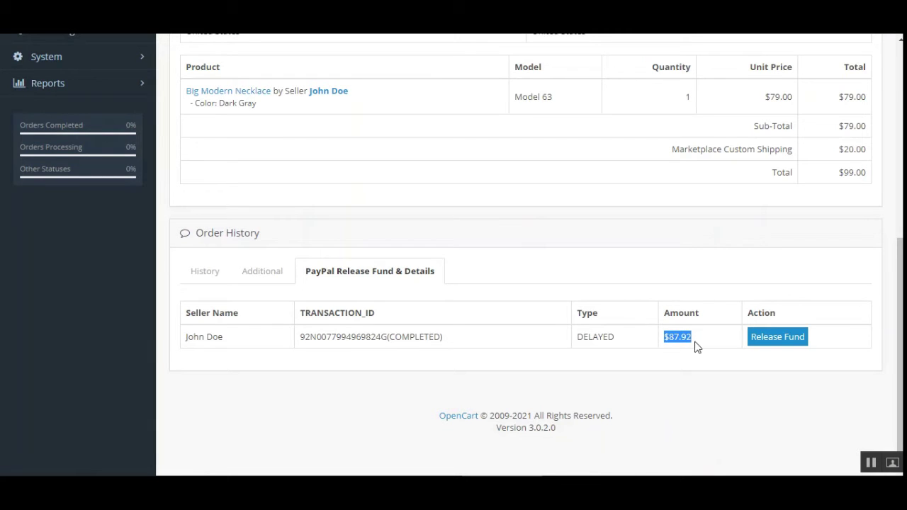
left_click_drag(579, 337, 617, 343)
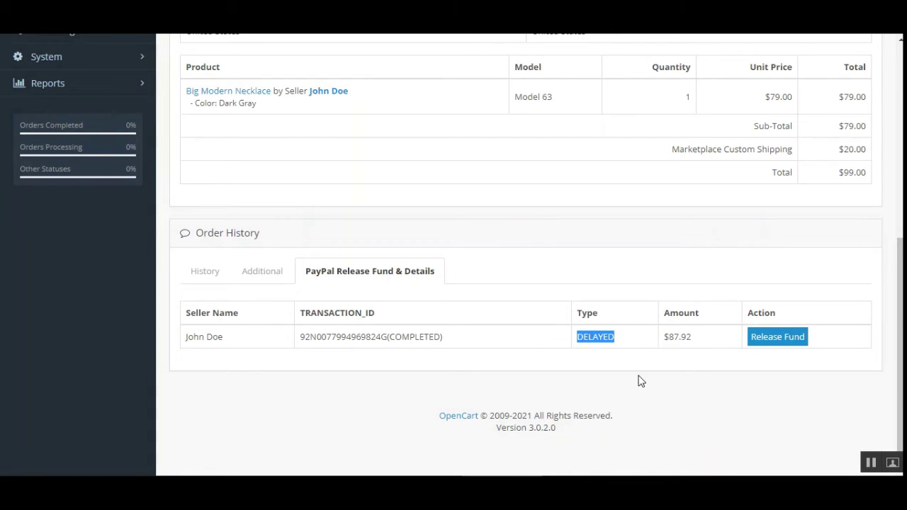
left_click(773, 337)
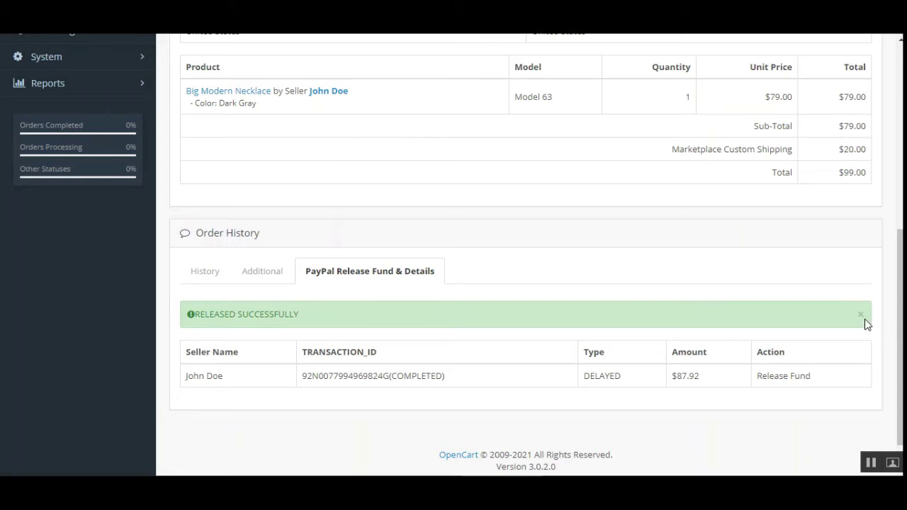
Switch back to the seller's view of the order and look over its product statuses and PayPal transaction table.
scroll(814, 368, "up", 5)
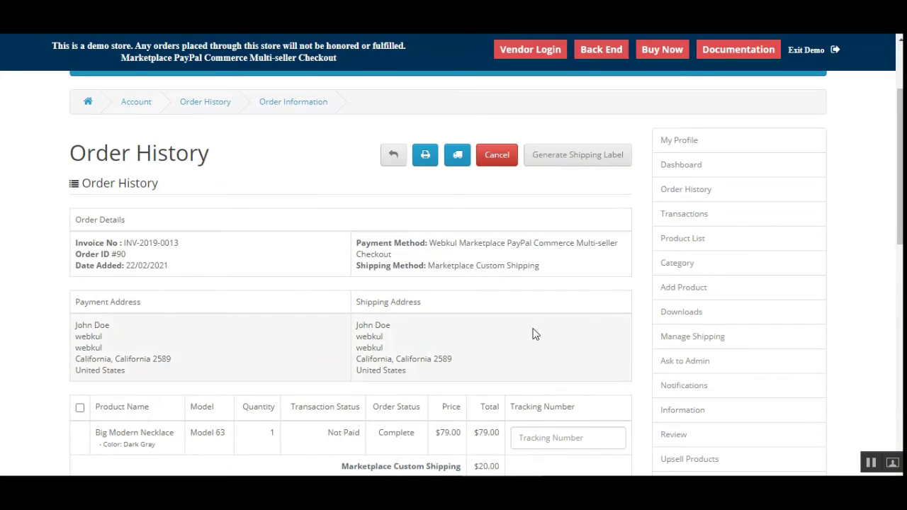
scroll(535, 334, "down", 4)
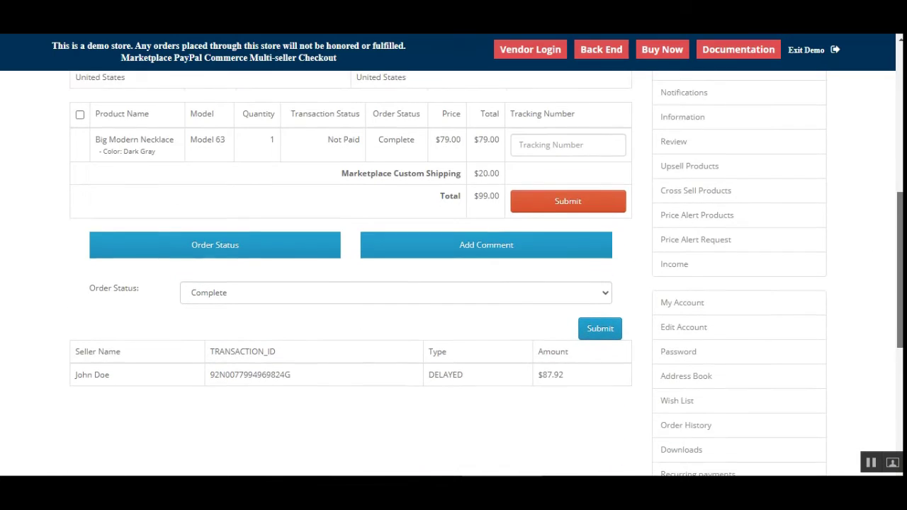
scroll(92, 162, "up", 4)
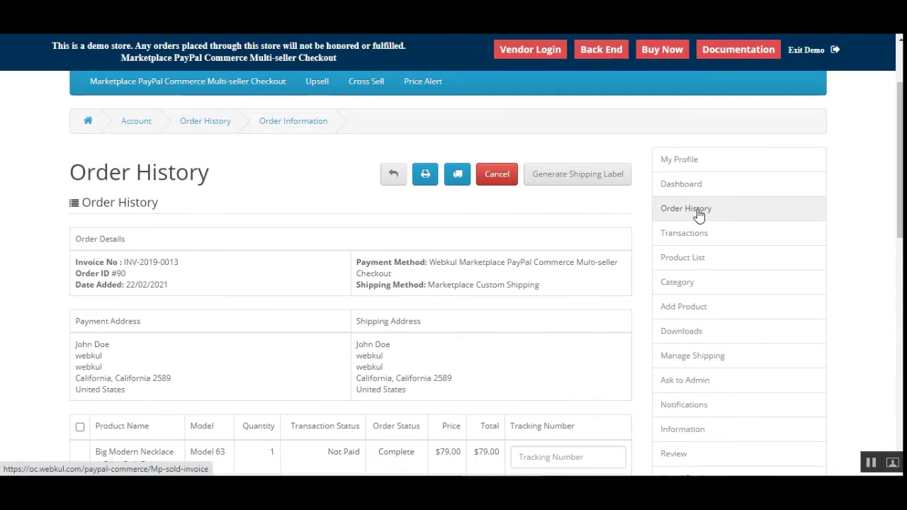
Show the seller's order list, sort it by date added with the newest first, and open the newest order.
left_click(699, 214)
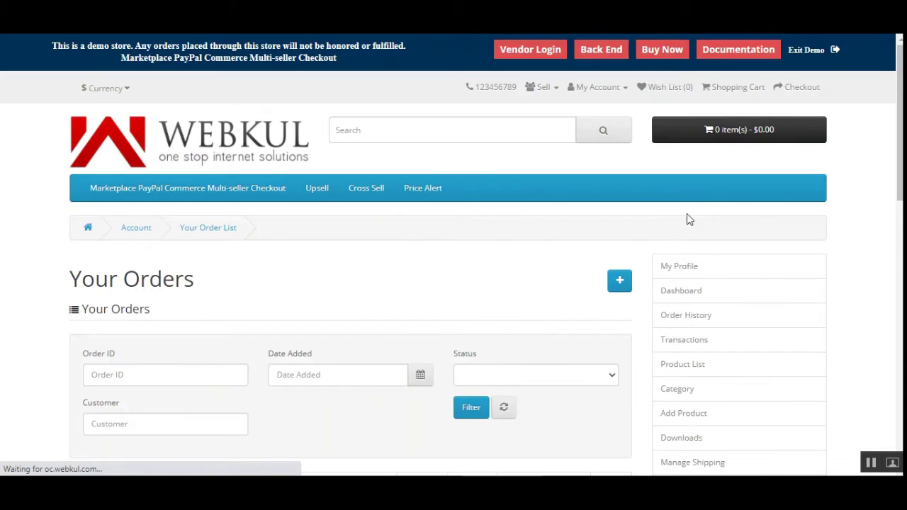
scroll(865, 282, "down", 5)
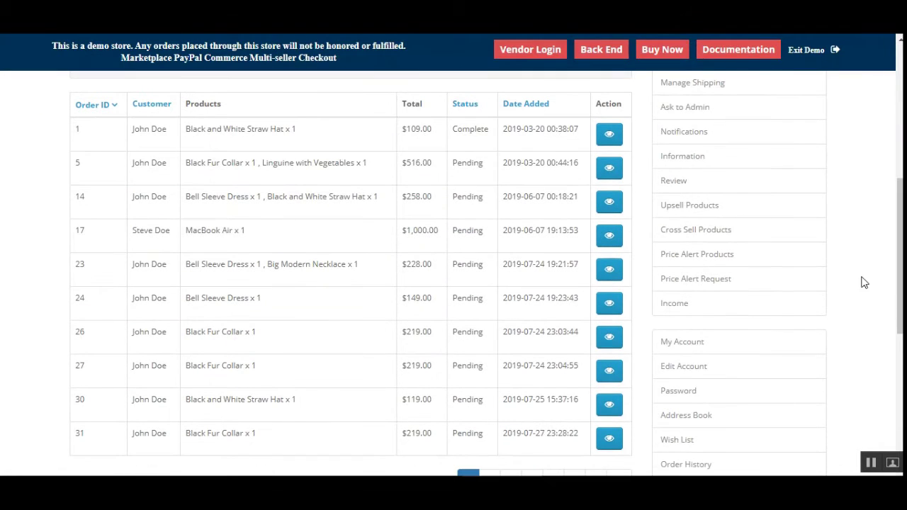
left_click(521, 106)
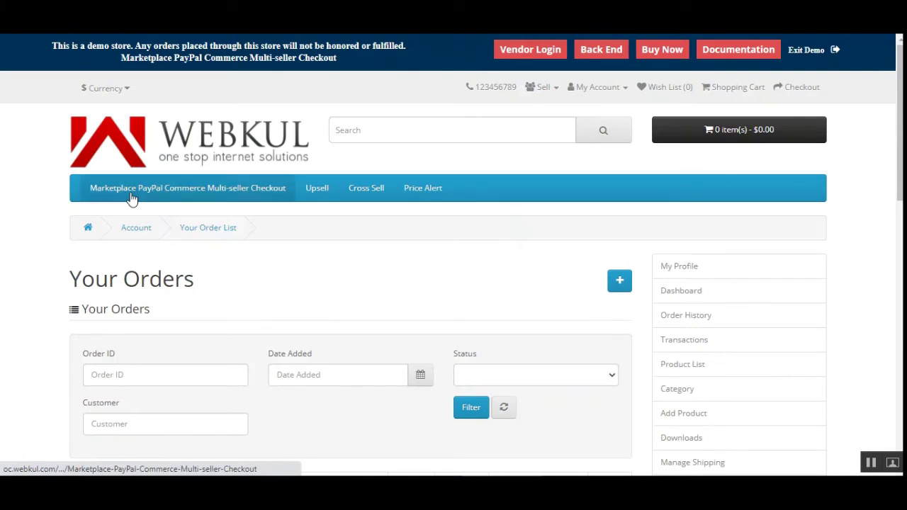
scroll(537, 265, "down", 4)
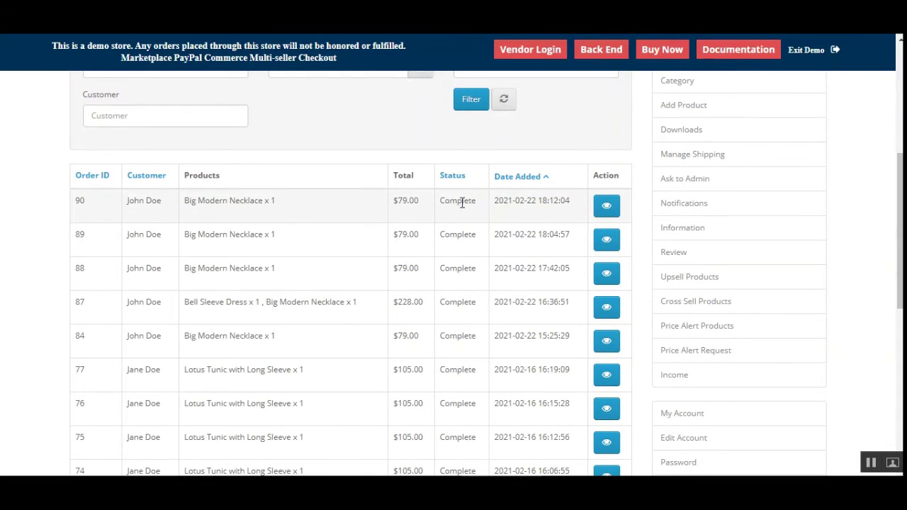
left_click(607, 209)
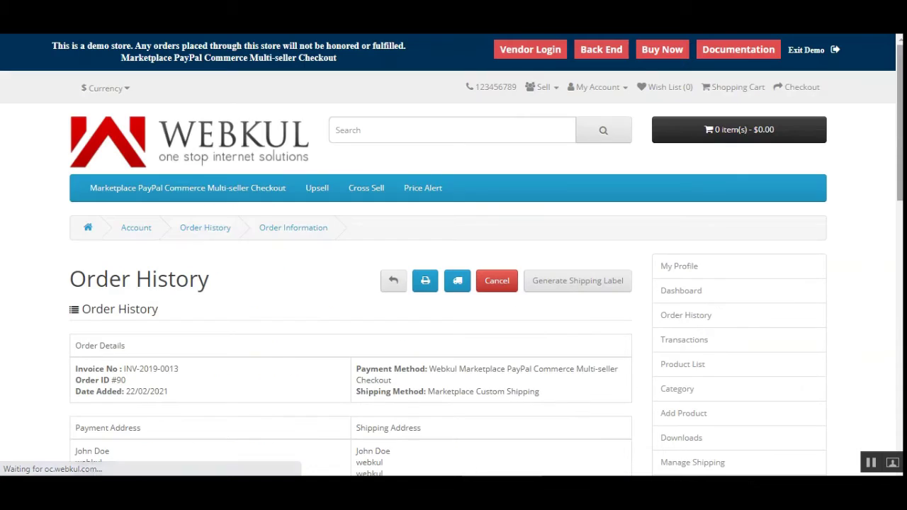
Examine the reopened seller order's transaction status, payment method, and the type and amount of its PayPal transaction.
scroll(256, 340, "down", 5)
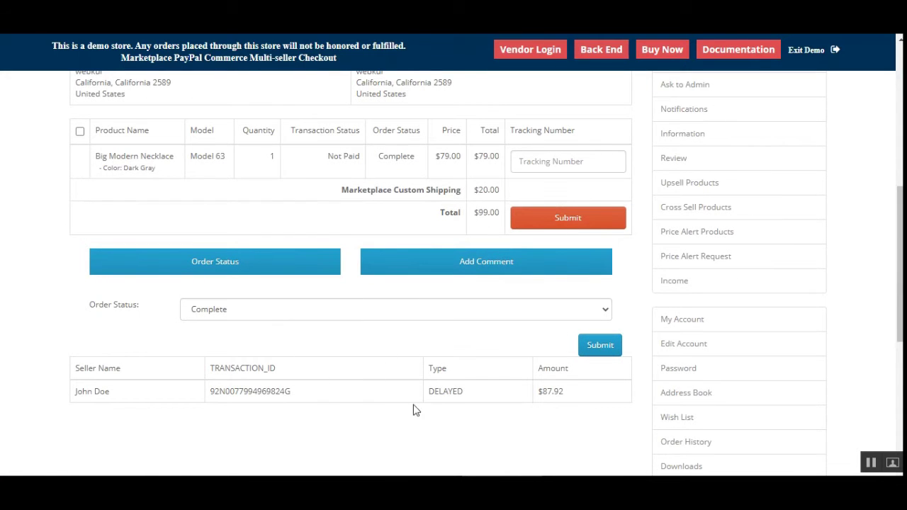
left_click_drag(462, 392, 431, 392)
left_click_drag(567, 392, 537, 392)
scroll(351, 273, "up", 2)
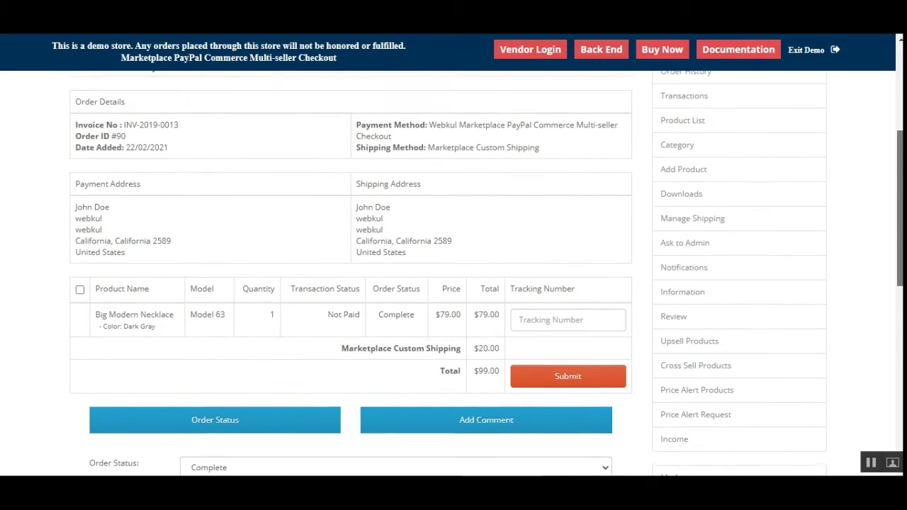
scroll(351, 273, "up", 2)
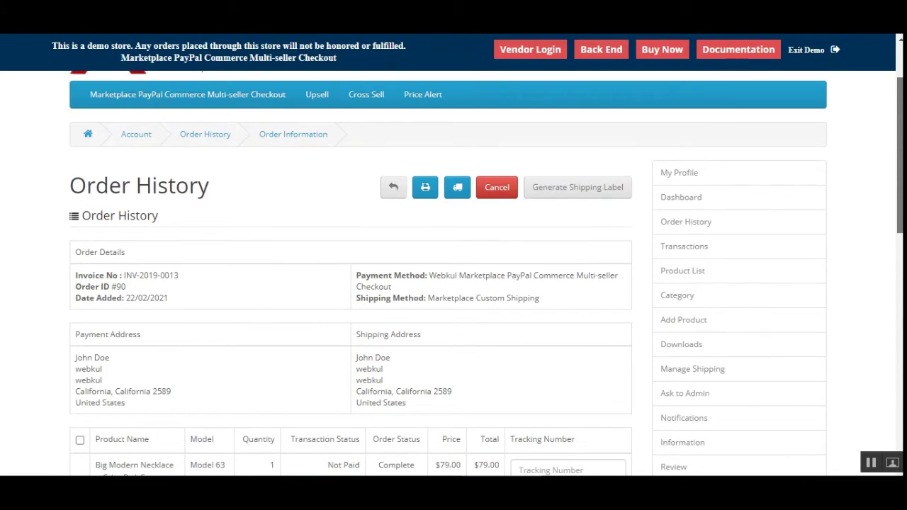
scroll(351, 273, "down", 1)
scroll(351, 272, "down", 4)
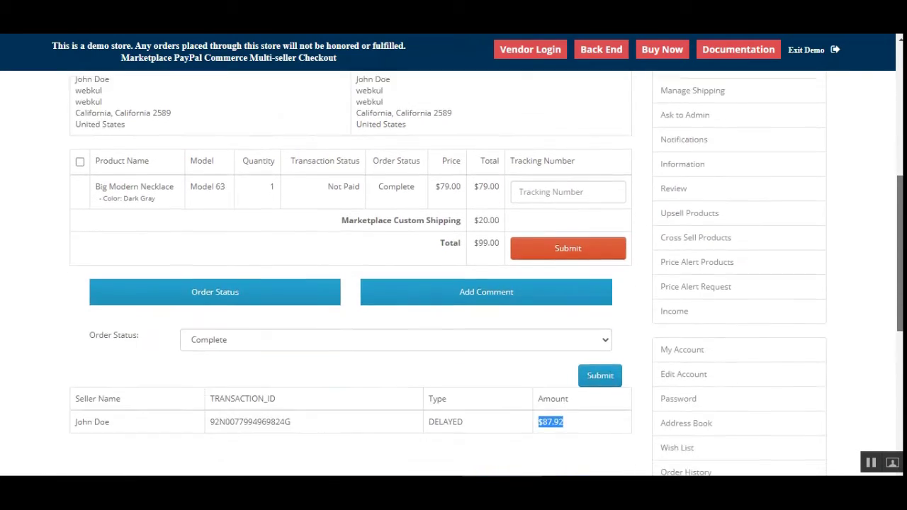
scroll(351, 273, "up", 5)
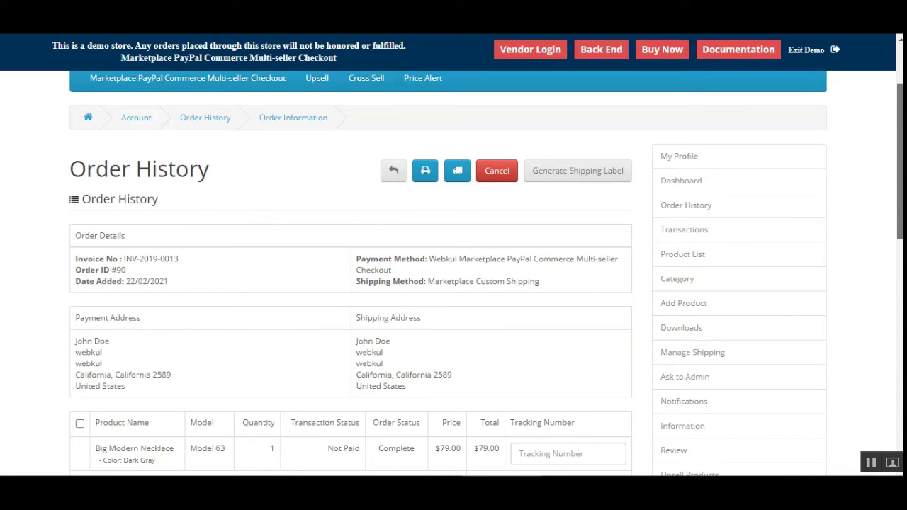
scroll(896, 255, "up", 2)
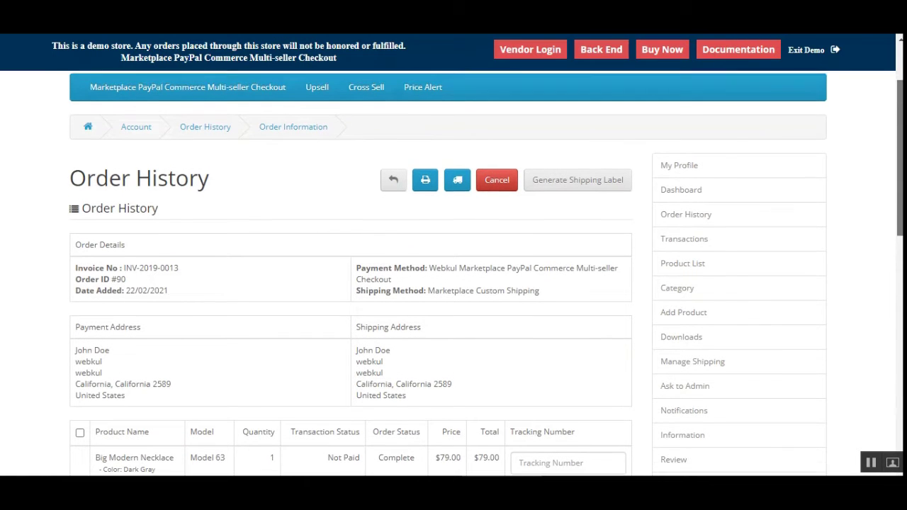
scroll(896, 255, "down", 4)
scroll(891, 283, "down", 3)
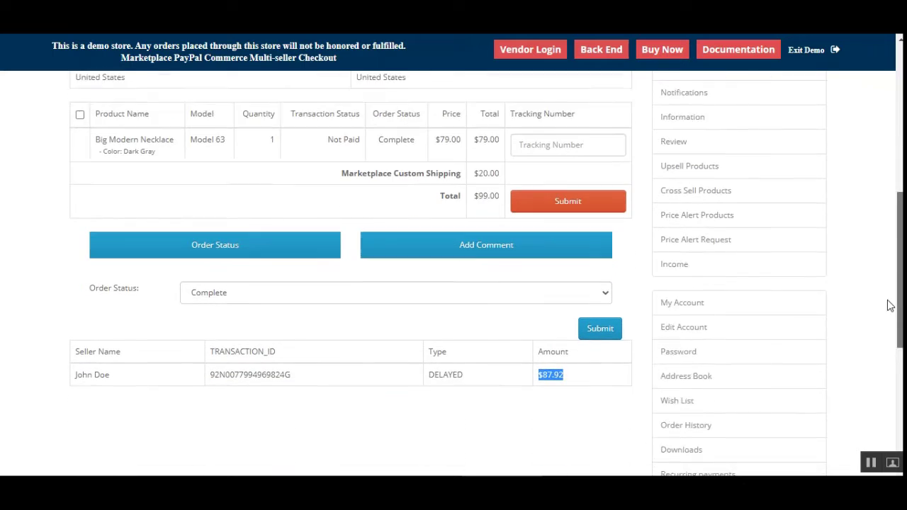
left_click(499, 401)
left_click_drag(572, 339, 540, 339)
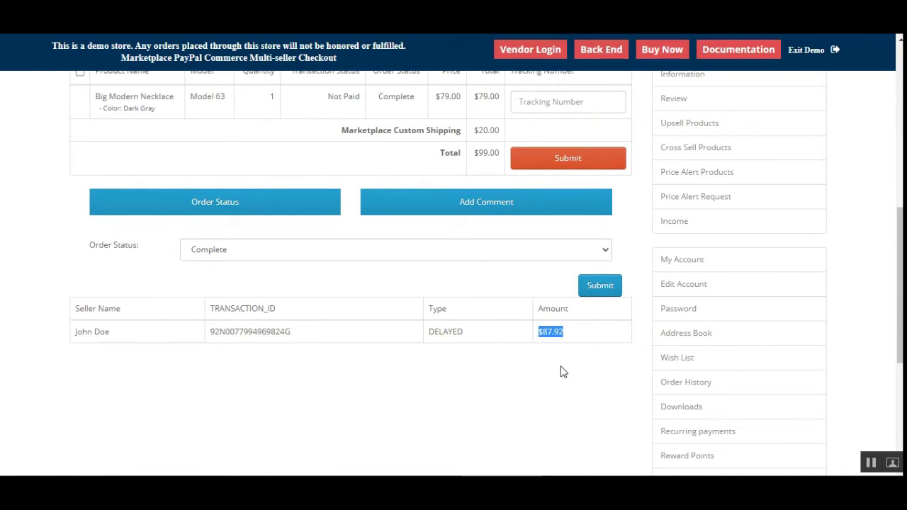
Open the buyer's order history from the account links and check the newest order's status.
scroll(889, 386, "up", 5)
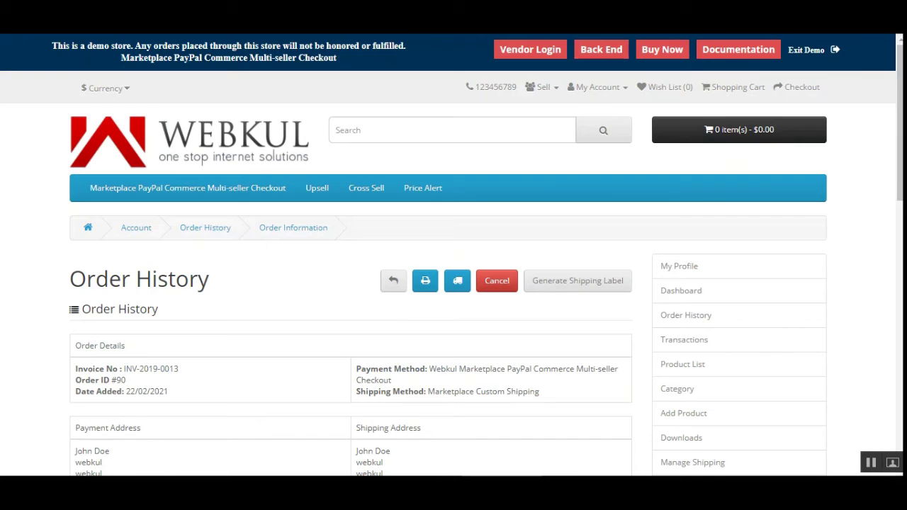
scroll(708, 254, "down", 10)
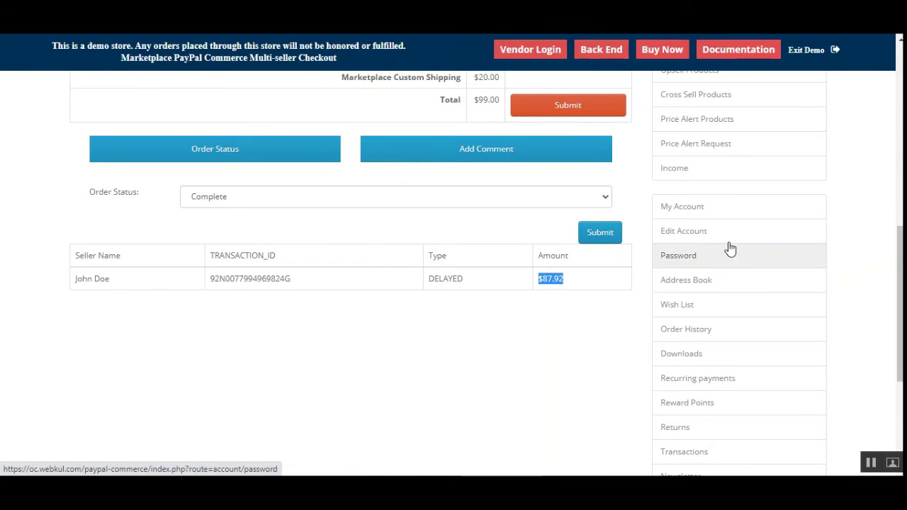
left_click(701, 330)
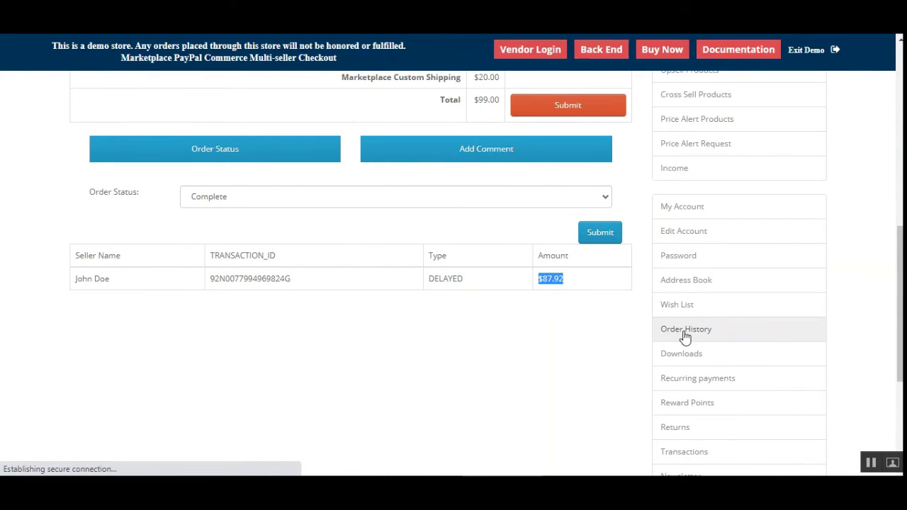
scroll(472, 126, "down", 1)
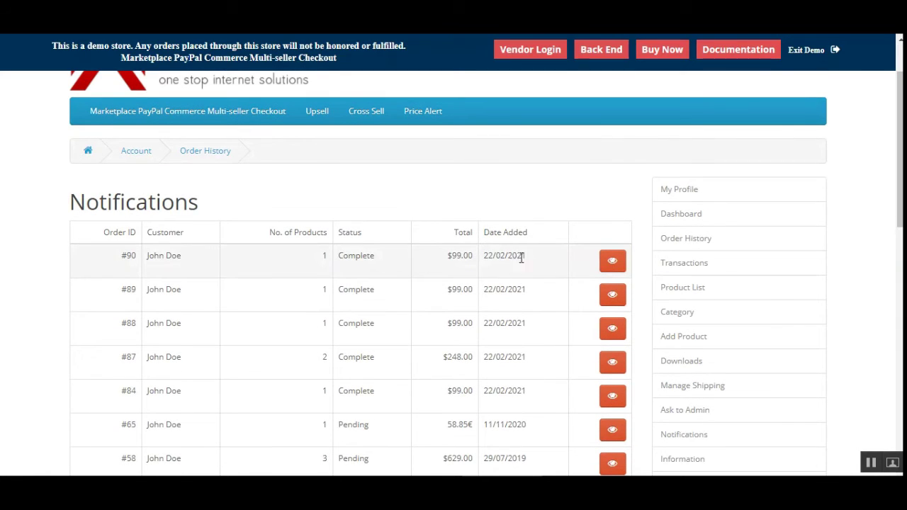
Open the newest order in the buyer's order history and start a return for the Big Modern Necklace.
left_click(615, 268)
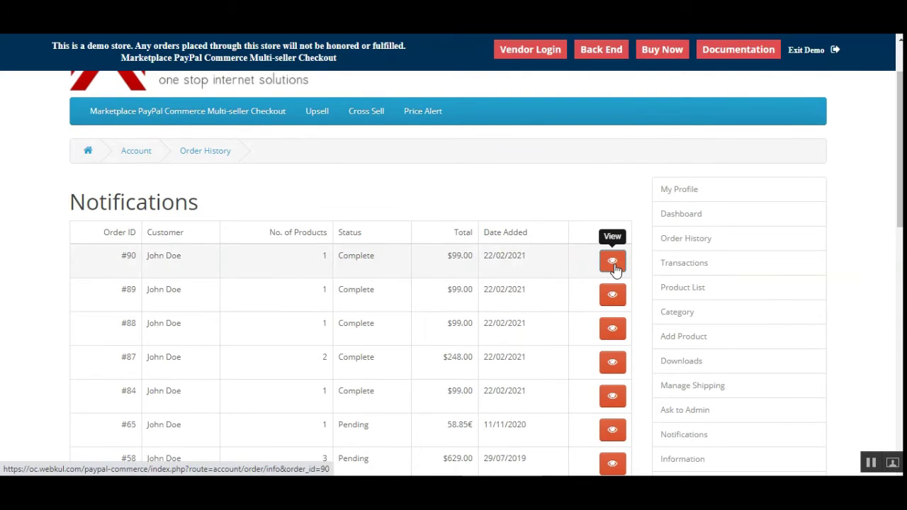
left_click(613, 266)
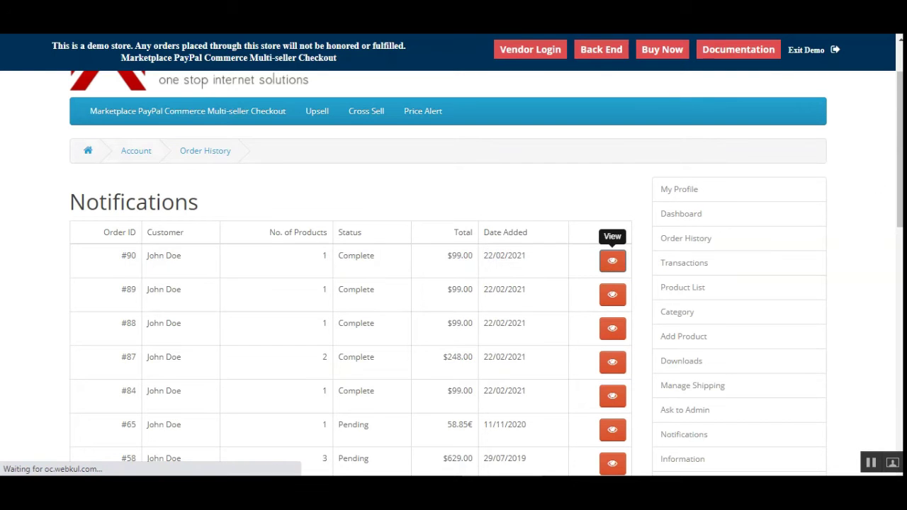
scroll(894, 284, "down", 7)
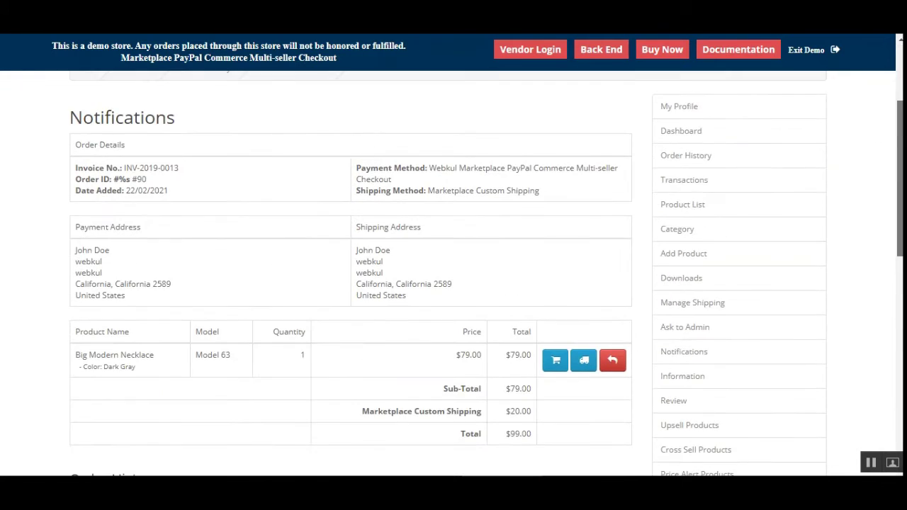
scroll(628, 286, "up", 3)
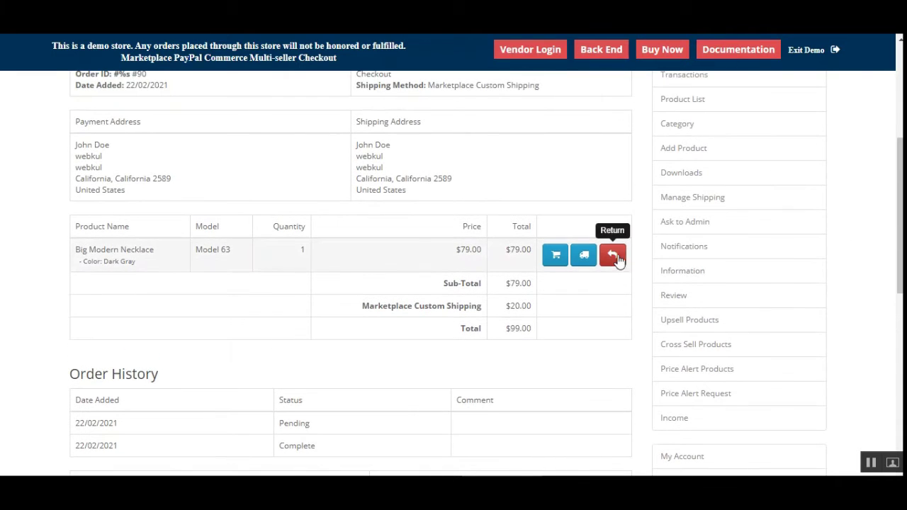
left_click(614, 256)
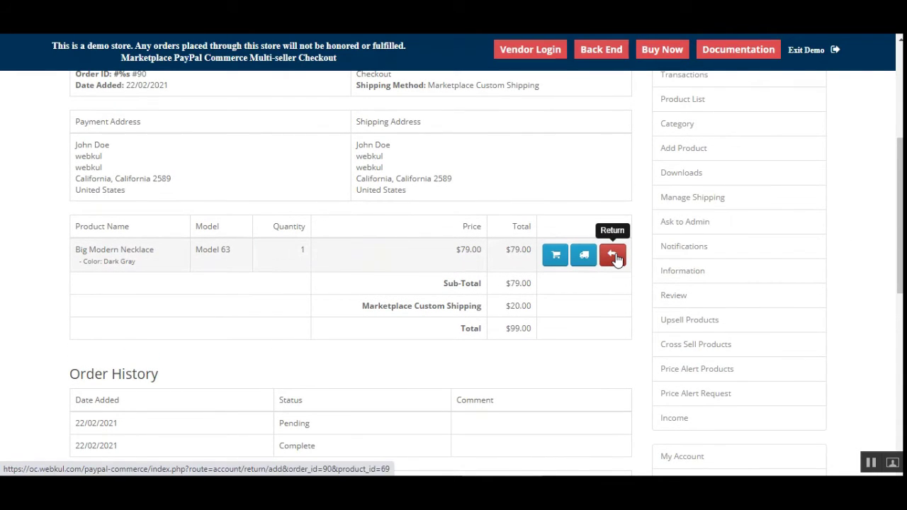
Review the prefilled return form, choose Dead On Arrival as the reason for return, and submit the request.
scroll(900, 235, "down", 5)
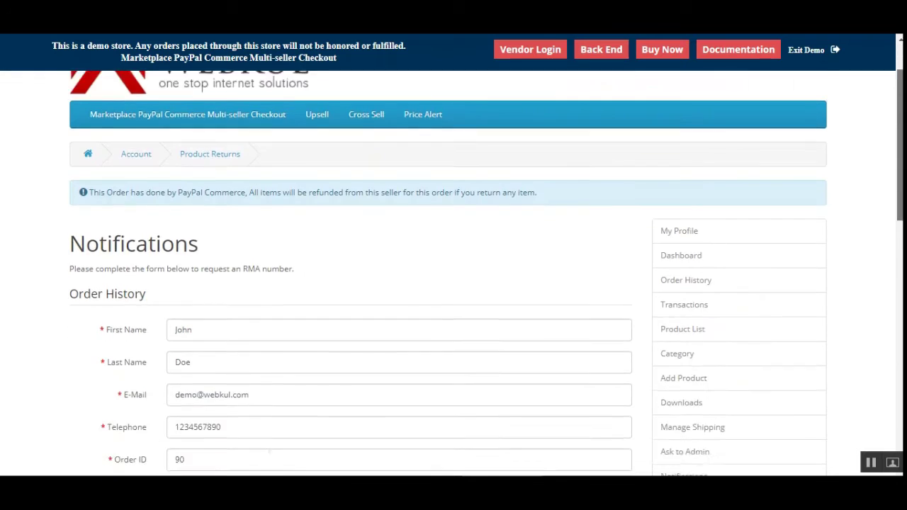
scroll(900, 236, "up", 2)
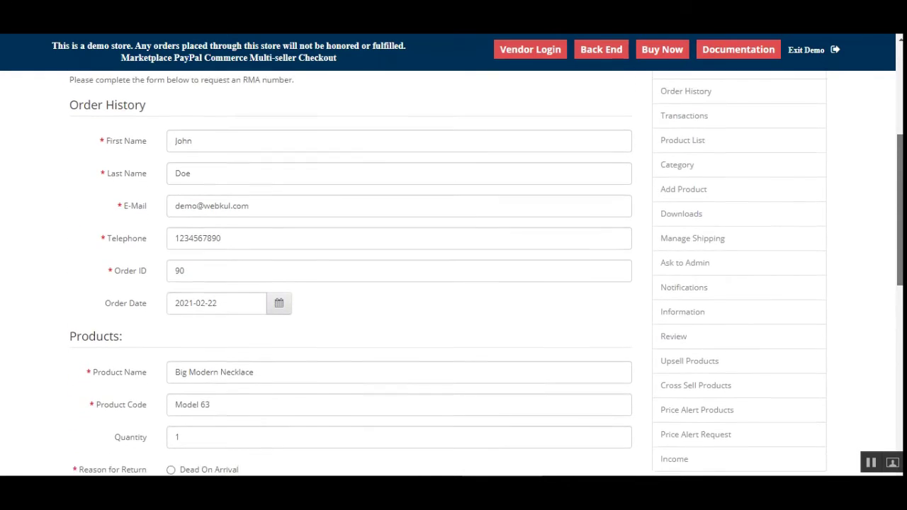
scroll(899, 236, "down", 1)
scroll(700, 286, "down", 4)
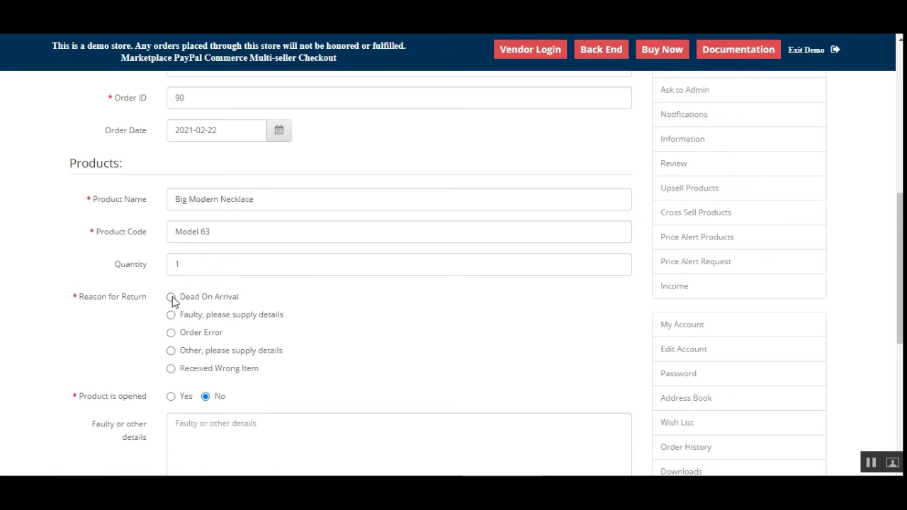
scroll(455, 346, "down", 3)
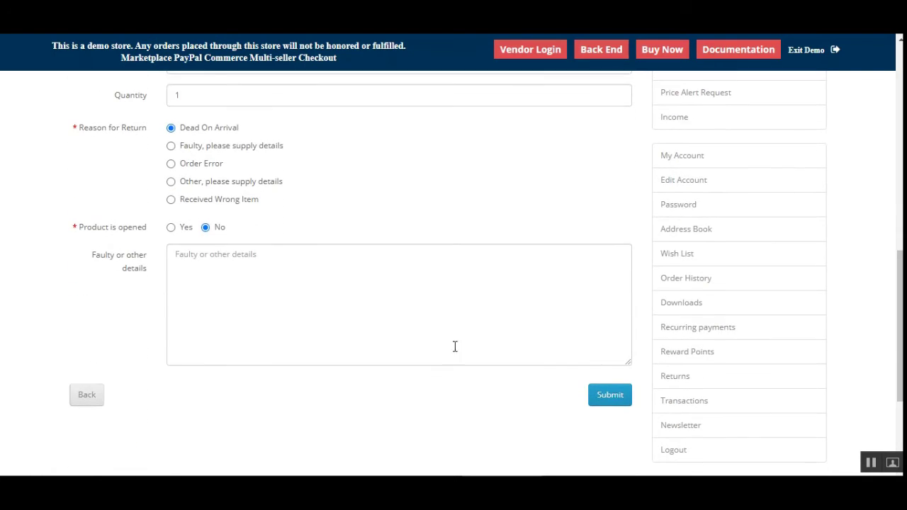
left_click(611, 402)
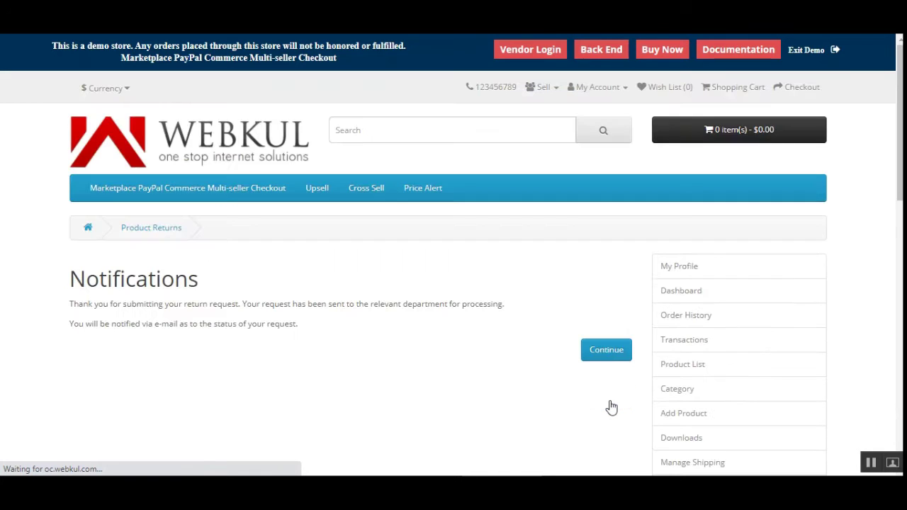
Go back to the buyer's order history and reopen the newest order's details.
scroll(786, 304, "down", 1)
scroll(707, 284, "down", 5)
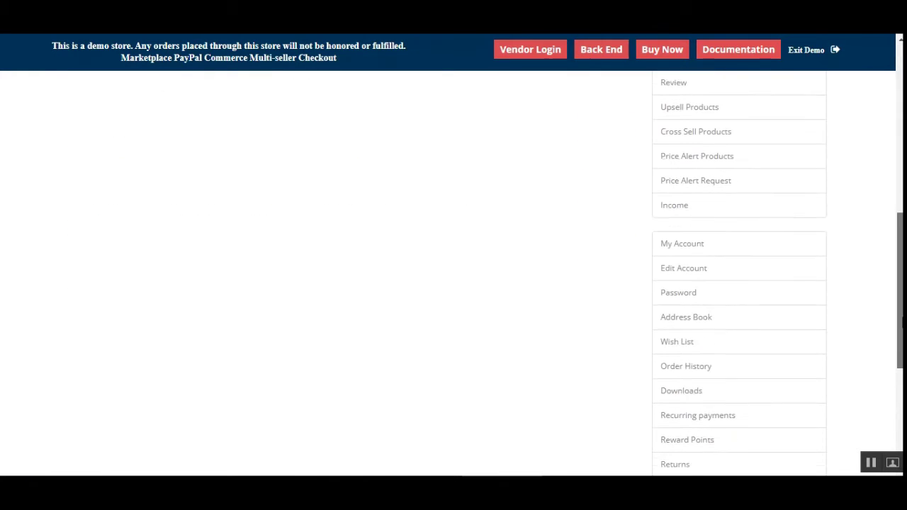
left_click(705, 354)
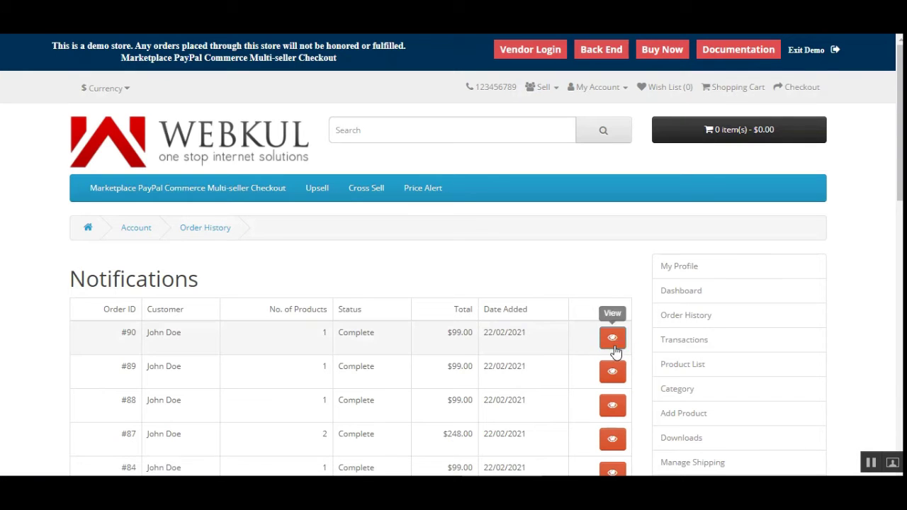
scroll(609, 336, "down", 5)
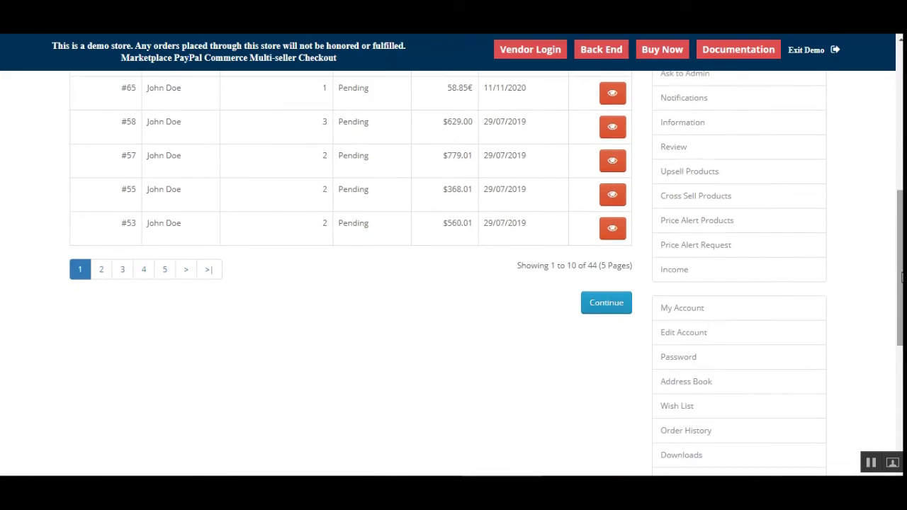
key("alt+Left")
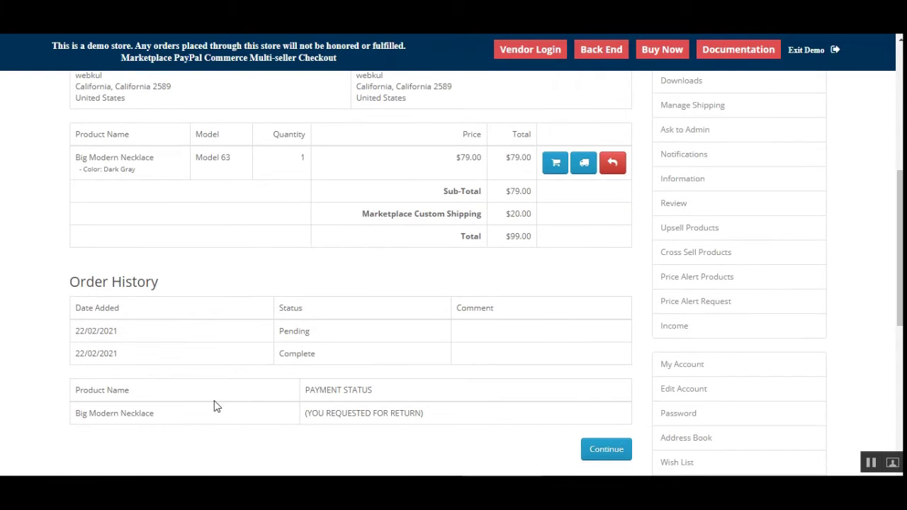
Examine the order's completion status and the payment status of the Big Modern Necklace in the buyer's view.
left_click_drag(280, 354, 314, 357)
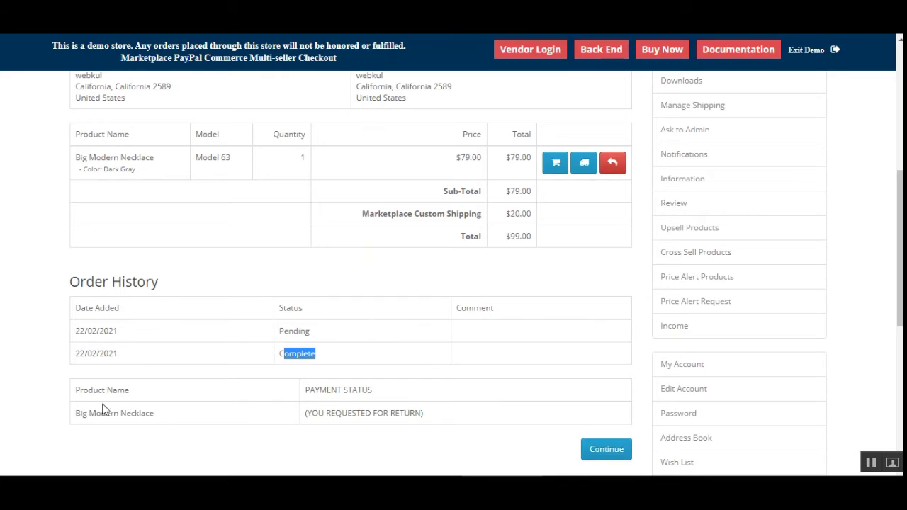
left_click_drag(76, 390, 374, 389)
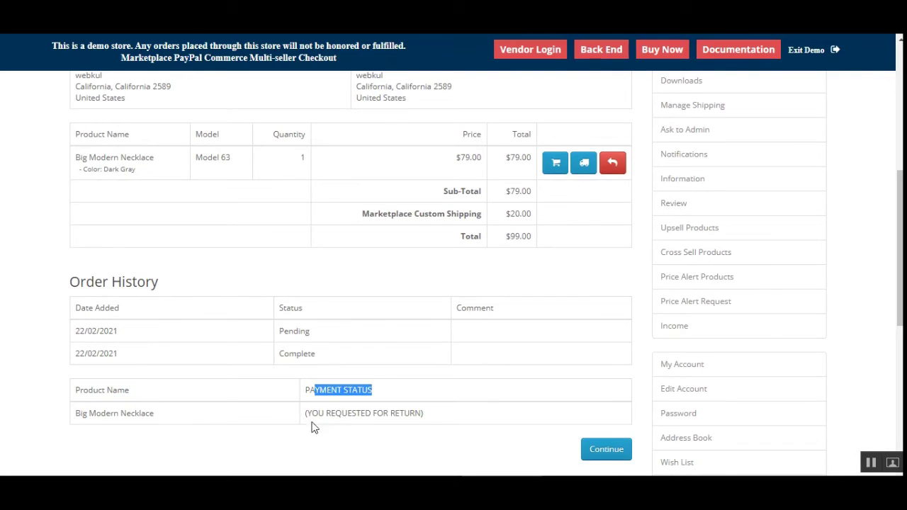
left_click_drag(97, 416, 433, 419)
left_click(435, 420)
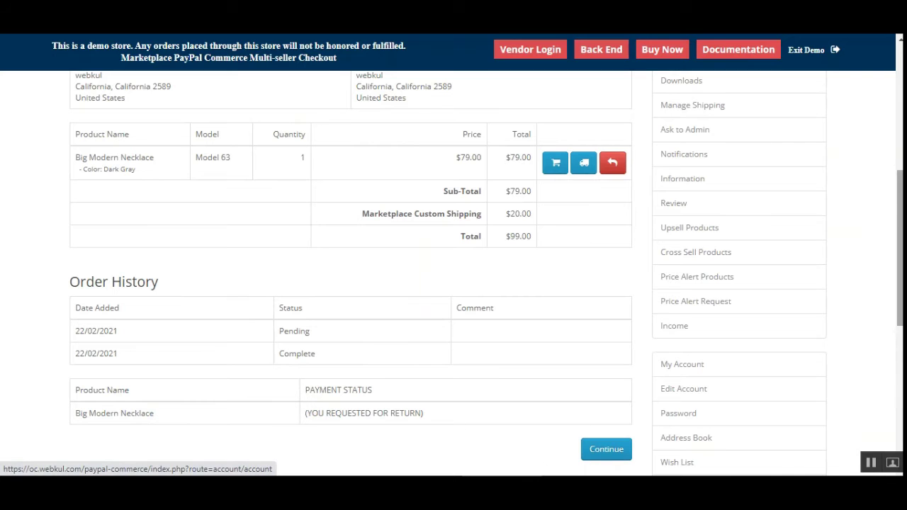
Switch to the seller's order list, sort it by date added with the newest first, and open the newest order.
scroll(624, 368, "up", 3)
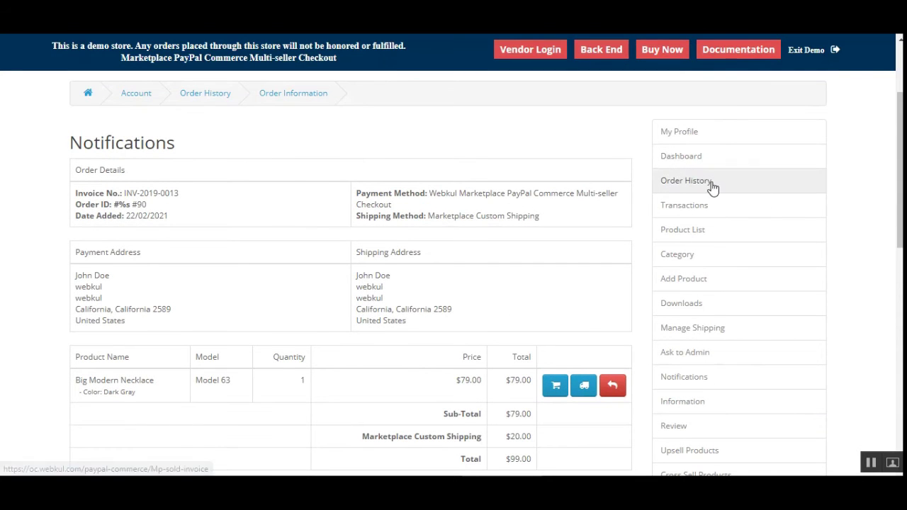
left_click(716, 190)
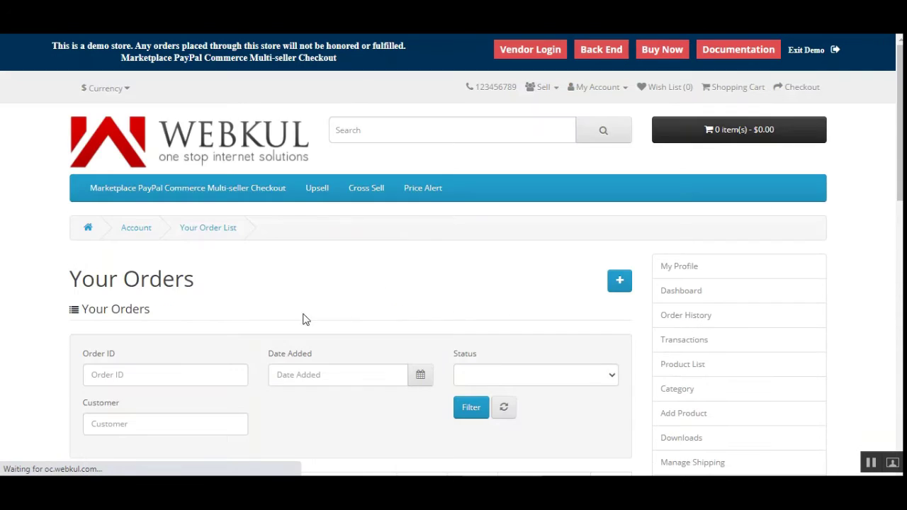
left_click_drag(899, 180, 898, 278)
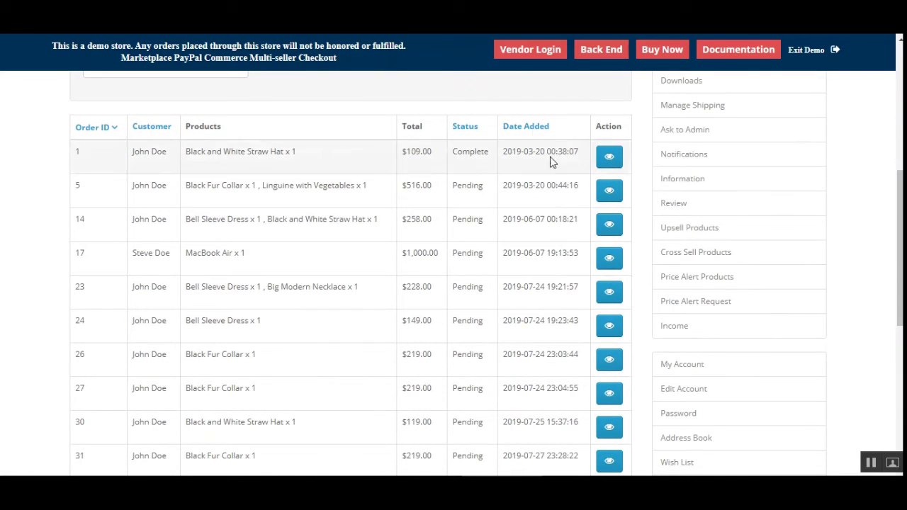
left_click(528, 131)
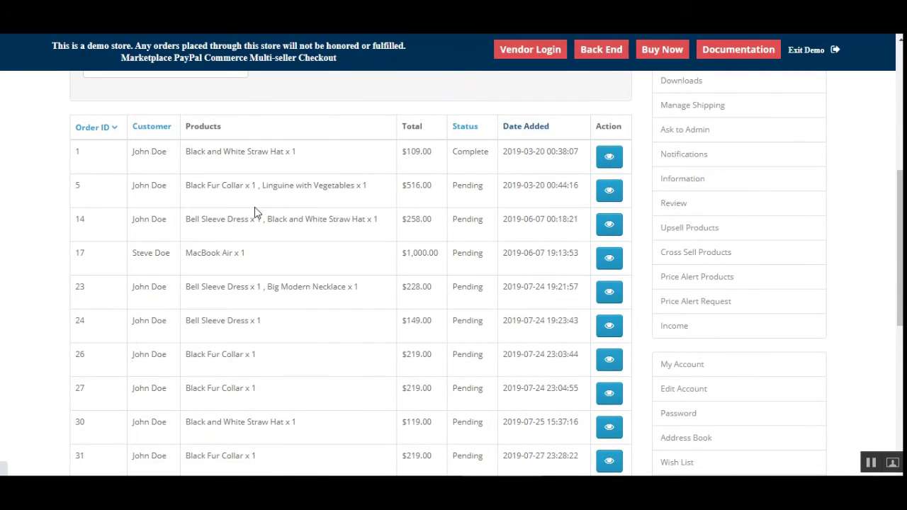
scroll(869, 284, "down", 5)
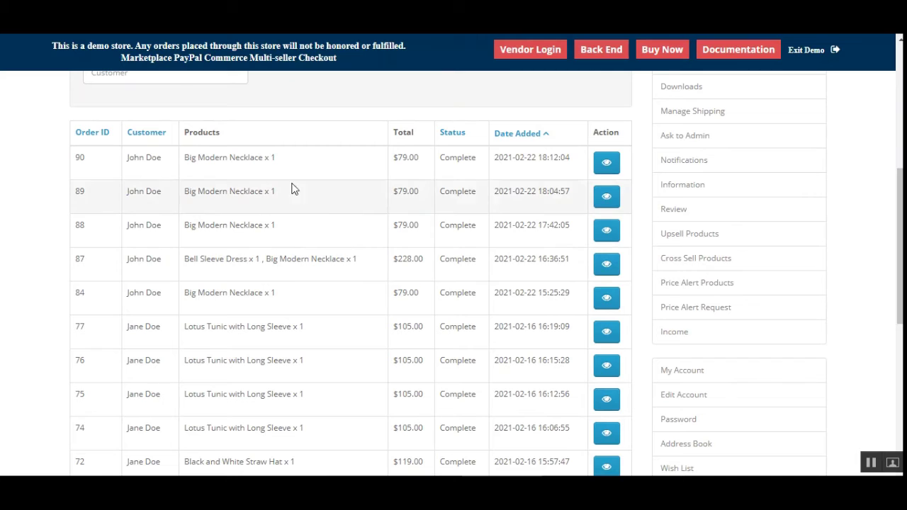
left_click(607, 162)
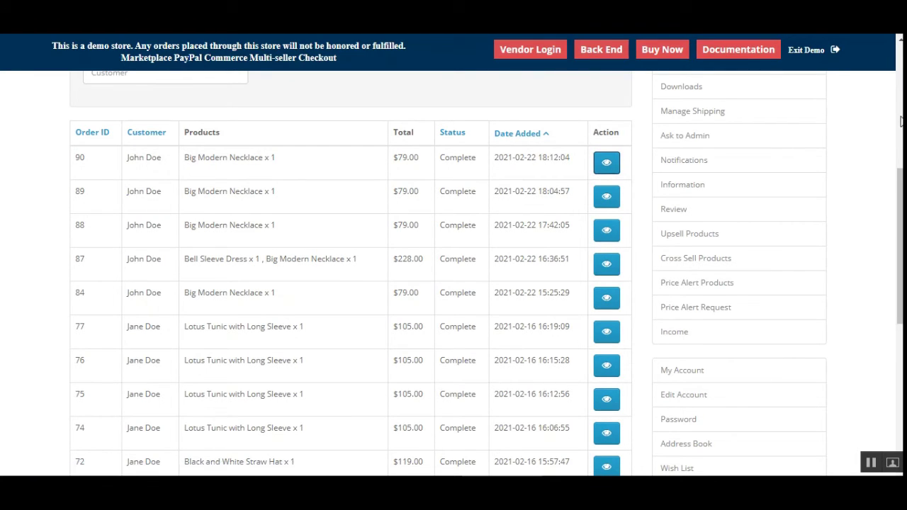
Examine the return note, type and amount of the order's PayPal transaction in the seller's view.
scroll(197, 329, "down", 5)
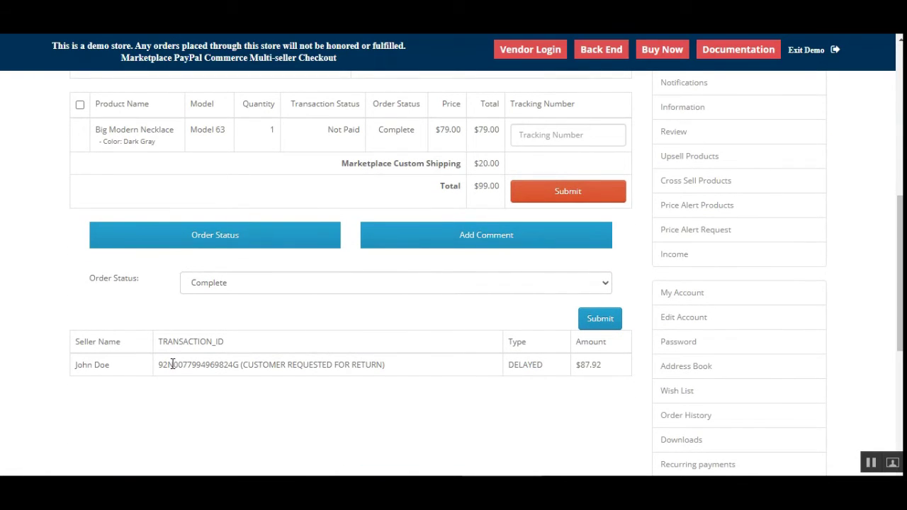
left_click_drag(171, 365, 217, 365)
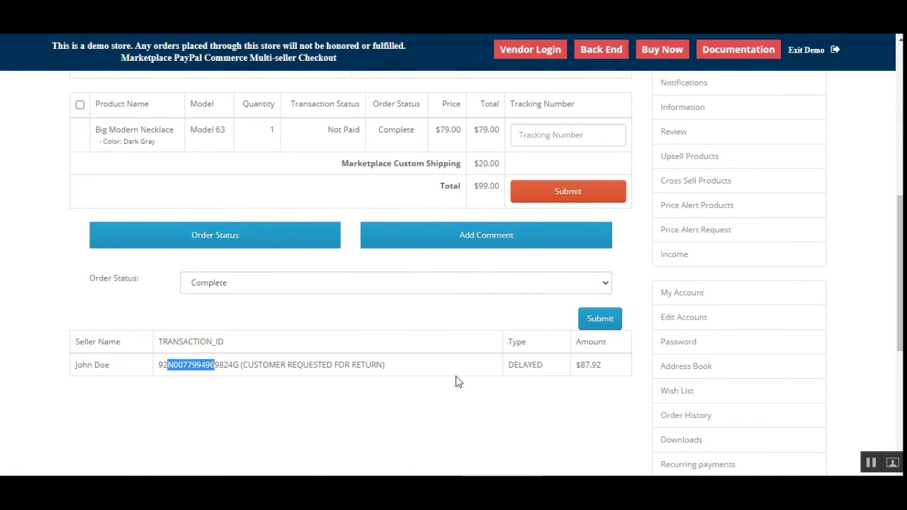
double_click(517, 365)
left_click(603, 371)
left_click_drag(603, 369, 579, 366)
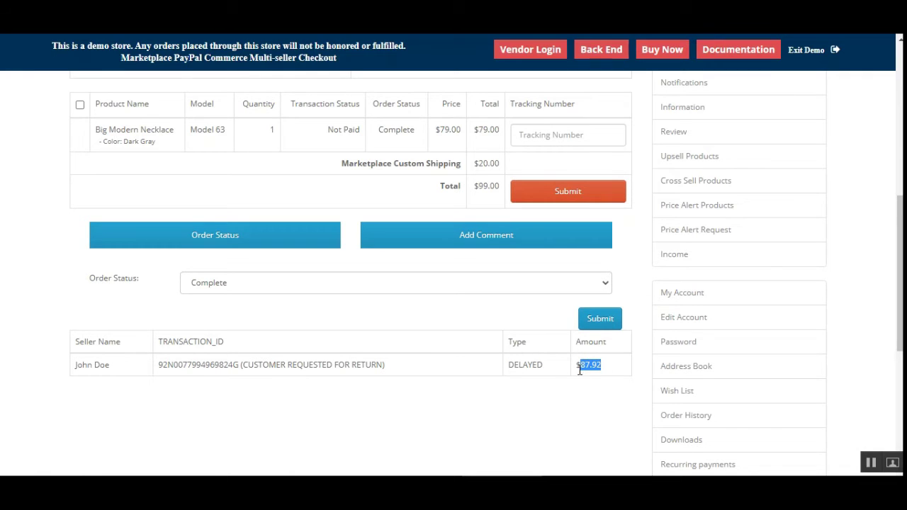
left_click_drag(244, 365, 386, 366)
left_click(393, 368)
scroll(595, 261, "up", 5)
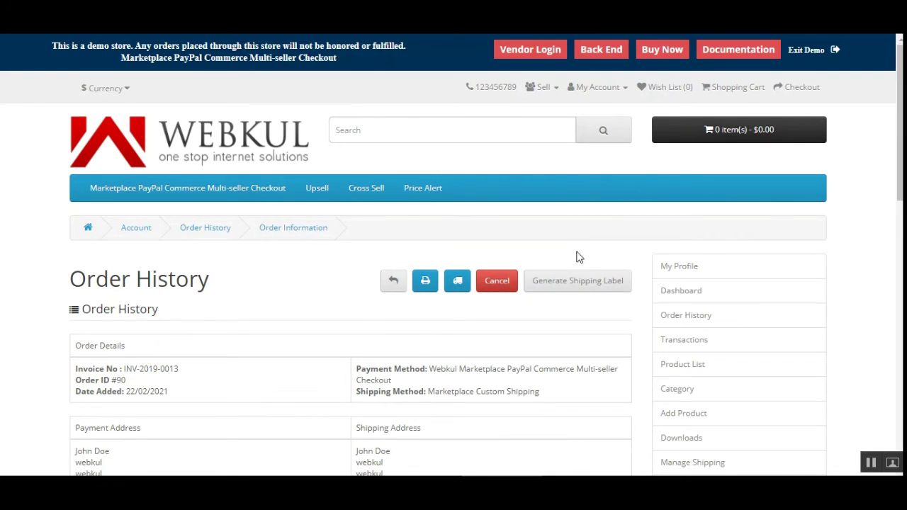
Switch to the OpenCart admin, open the newest entry in the product returns list for editing, and show its history.
left_click(60, 315)
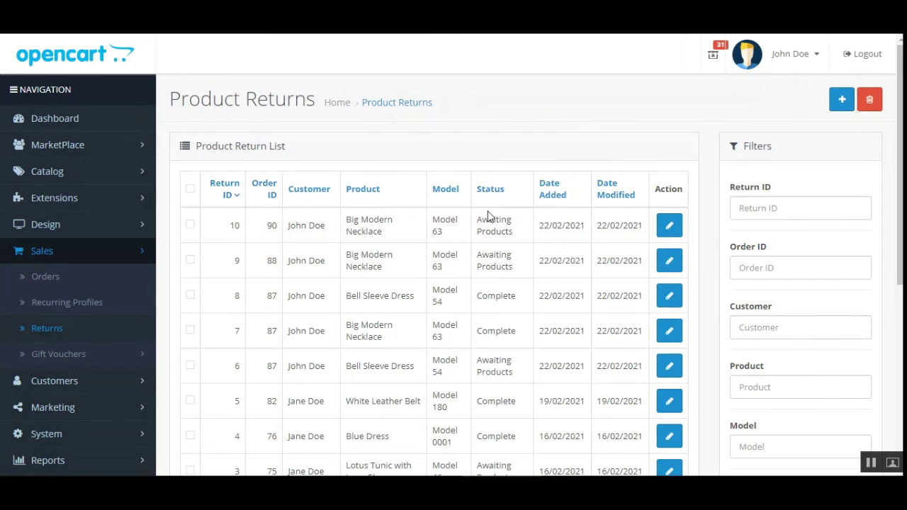
left_click(670, 226)
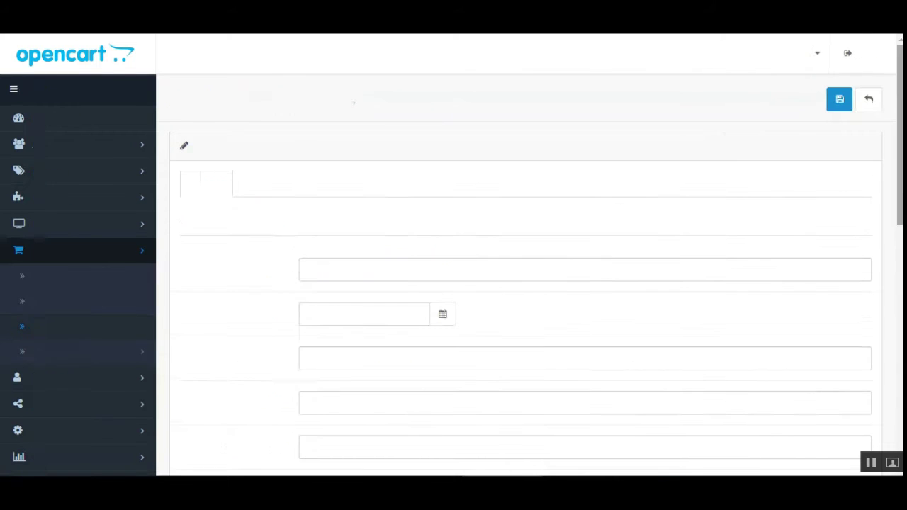
scroll(524, 284, "down", 1)
scroll(293, 216, "down", 1)
scroll(292, 216, "up", 3)
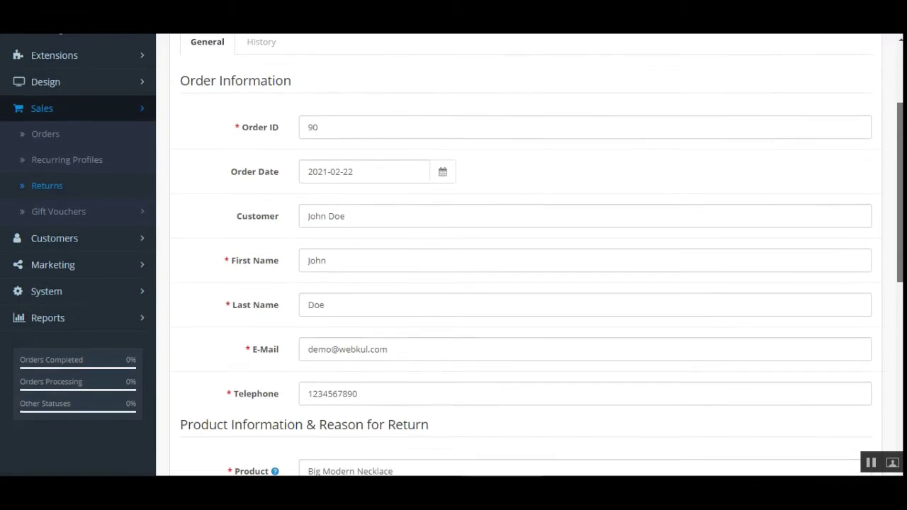
left_click(259, 188)
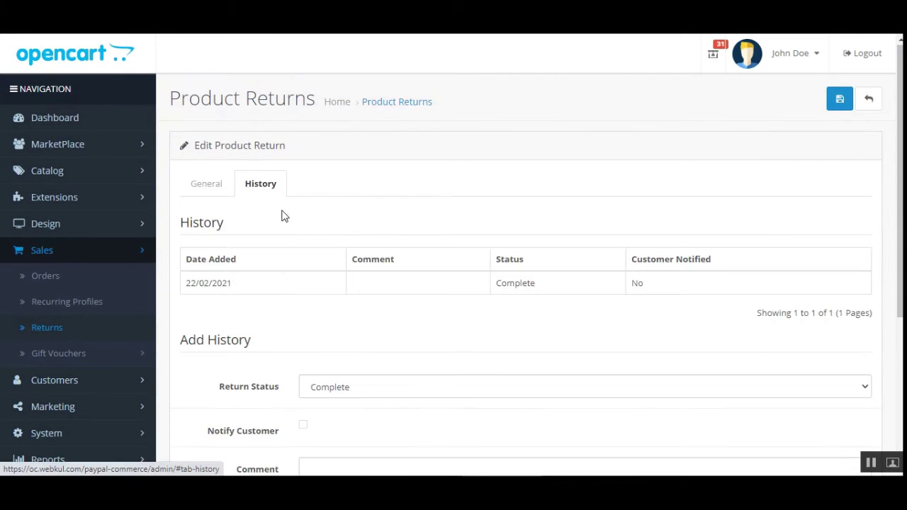
Try Awaiting Products as the new history entry's return status and set it back to Complete.
scroll(525, 284, "down", 3)
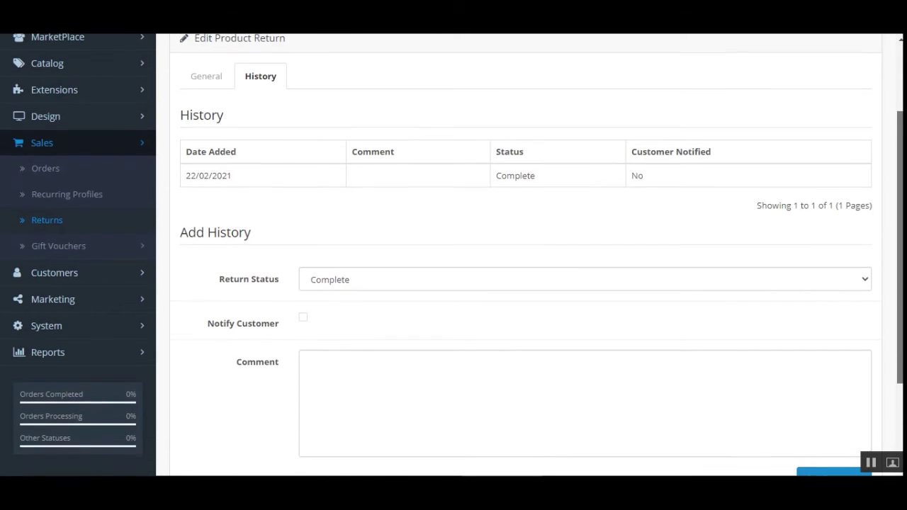
left_click(430, 220)
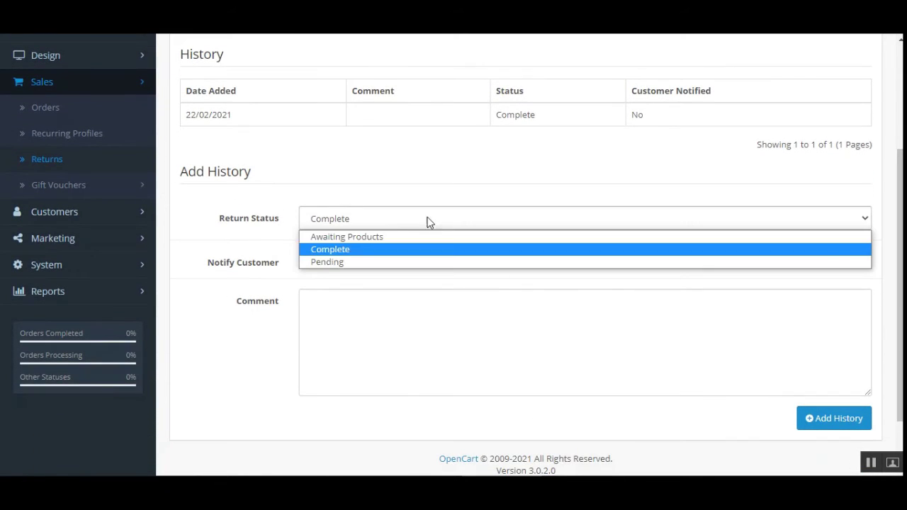
left_click(357, 241)
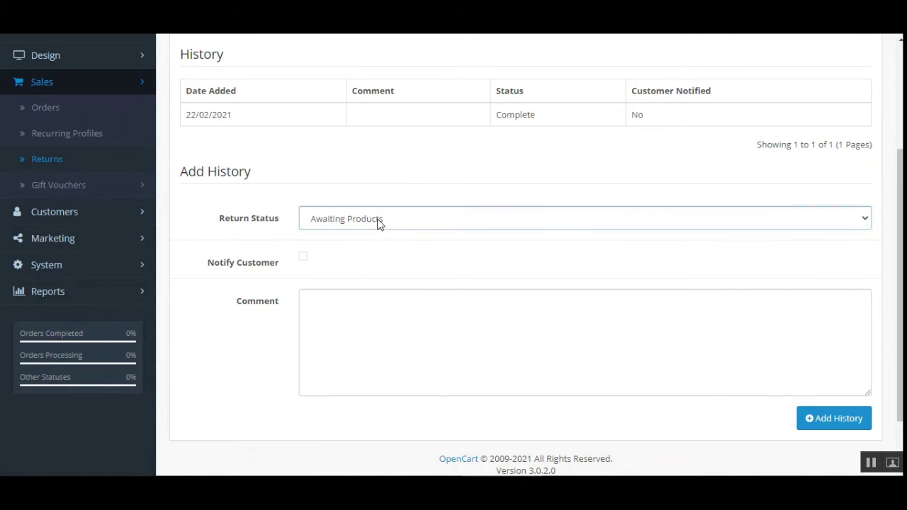
left_click(380, 222)
left_click(362, 252)
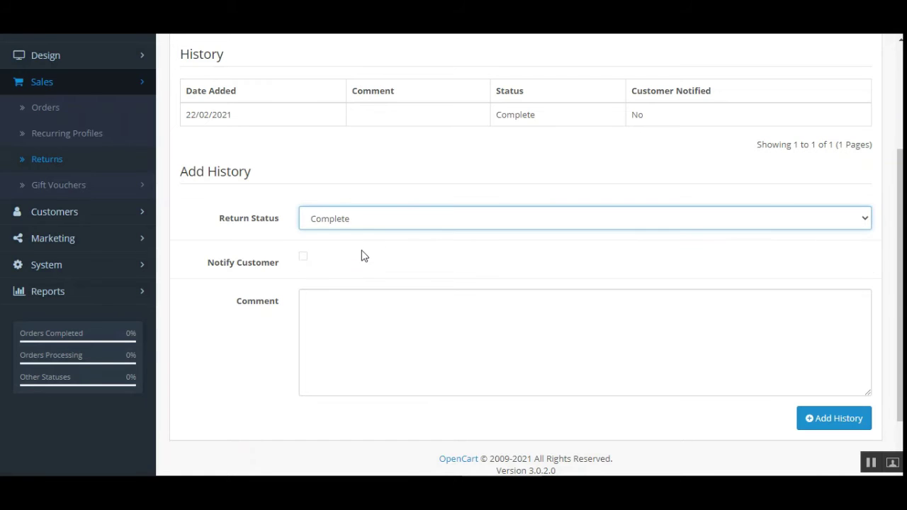
Add the new history entry with the return status Complete to the product return.
left_click(838, 425)
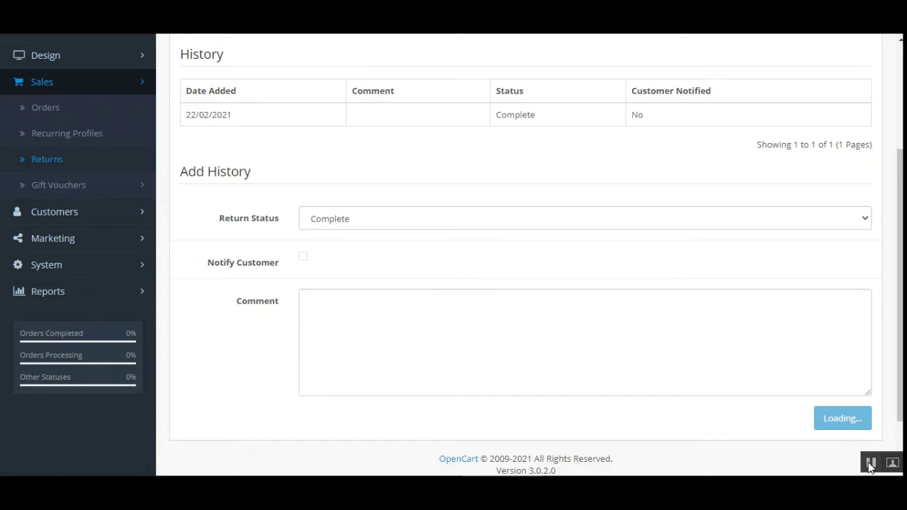
scroll(557, 209, "up", 3)
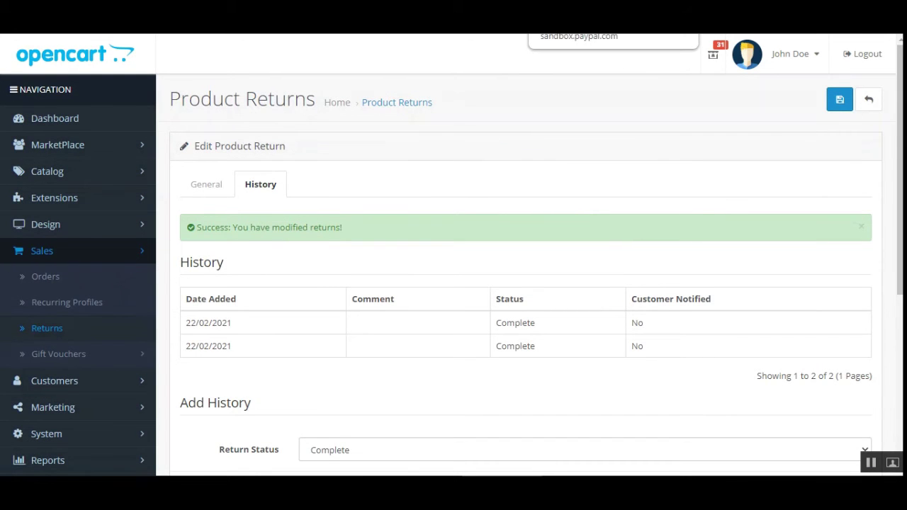
Switch to the PayPal sandbox account's activity page and reload the transaction list.
key("ctrl+Tab")
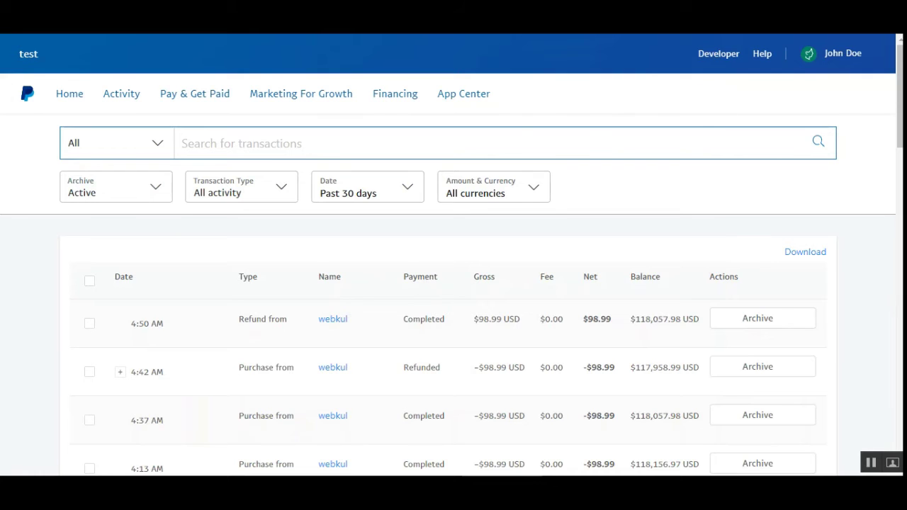
right_click(575, 31)
left_click(609, 54)
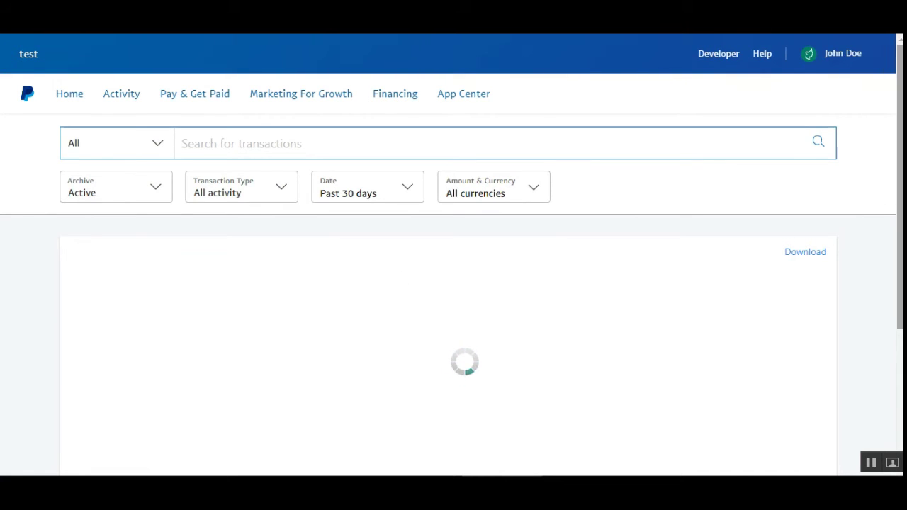
scroll(898, 198, "down", 1)
scroll(448, 340, "up", 1)
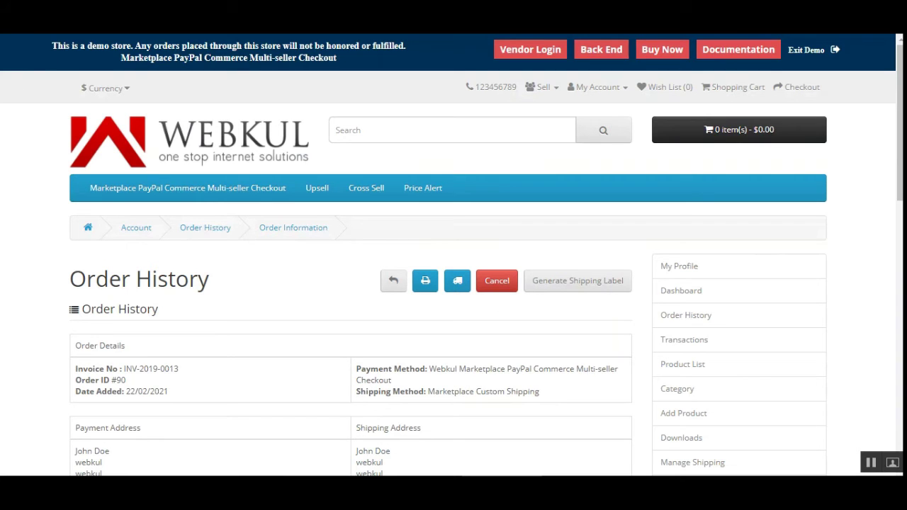
Switch to the seller's view of the newest order and examine its PayPal transaction's status note, type and amount.
scroll(806, 215, "down", 5)
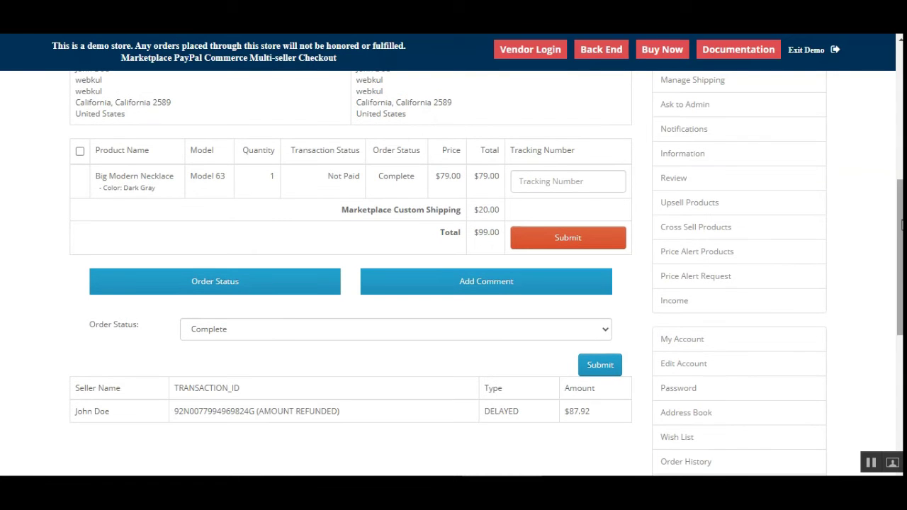
scroll(486, 274, "up", 5)
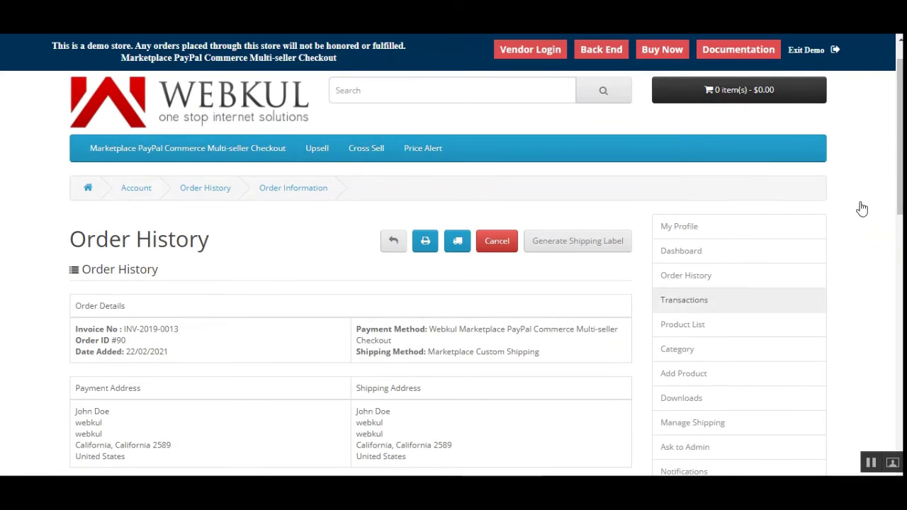
scroll(876, 464, "down", 10)
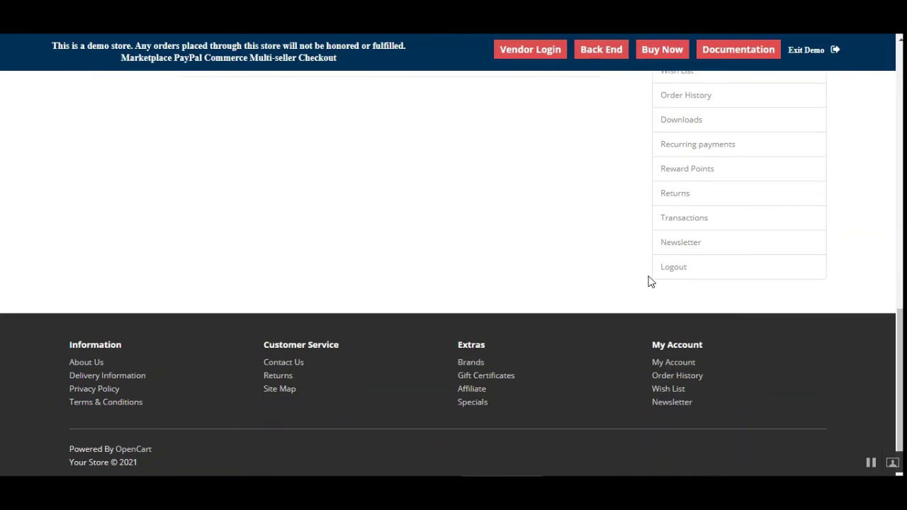
scroll(651, 281, "up", 4)
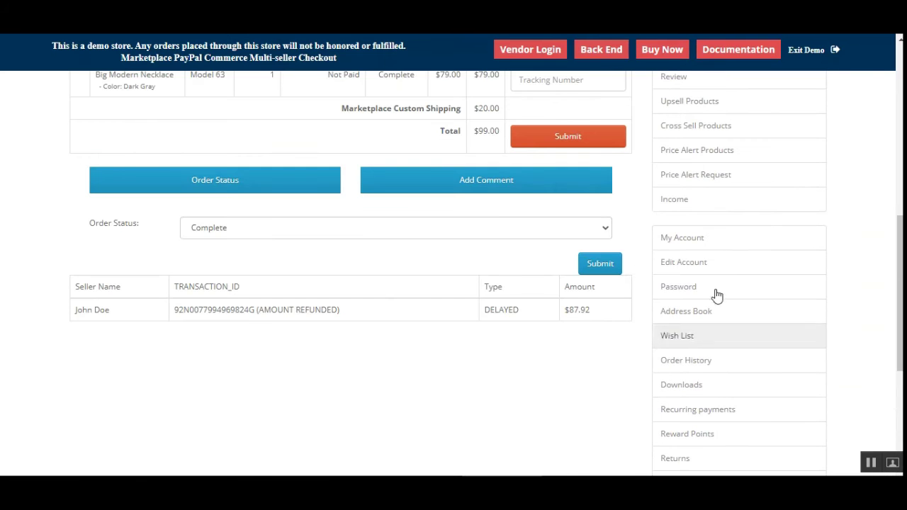
Show the customer account's order history and open the newest order down to its payment status.
left_click(692, 372)
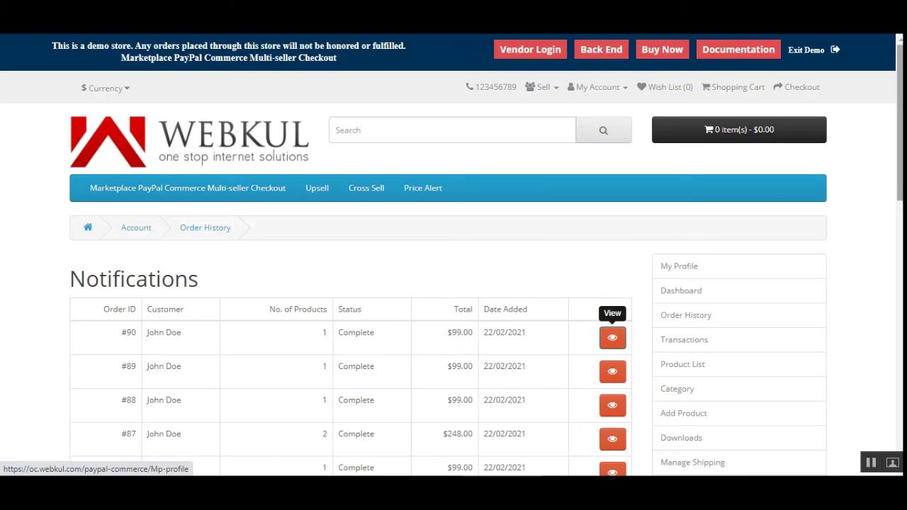
scroll(849, 271, "down", 5)
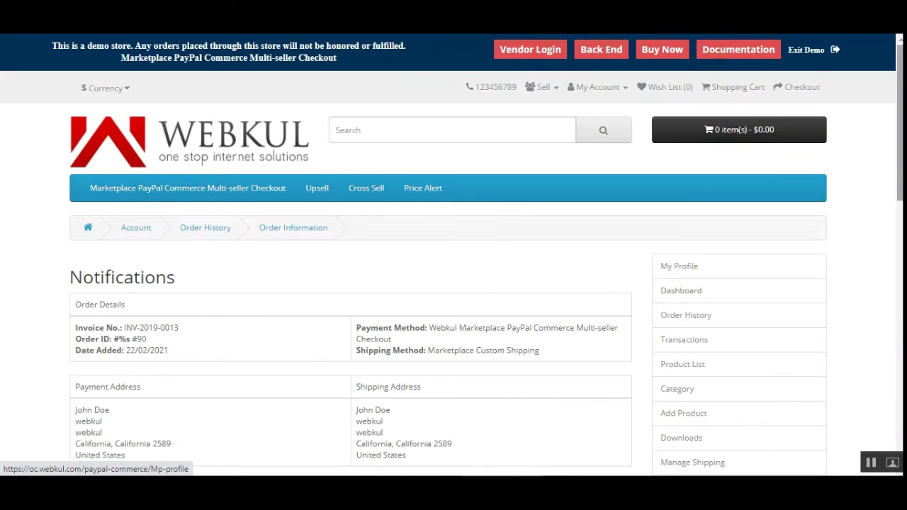
scroll(890, 336, "down", 5)
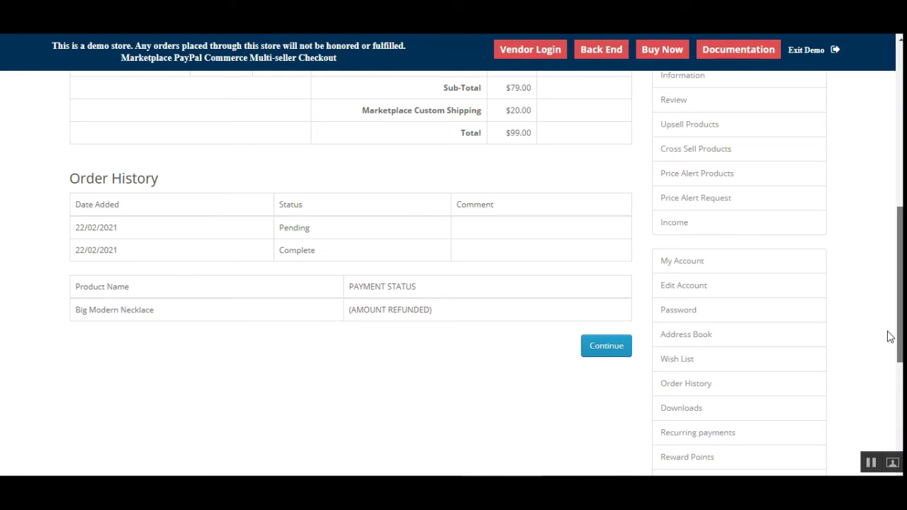
Examine the payment status of the Big Modern Necklace and the product details in the buyer's order view.
left_click_drag(82, 310, 160, 316)
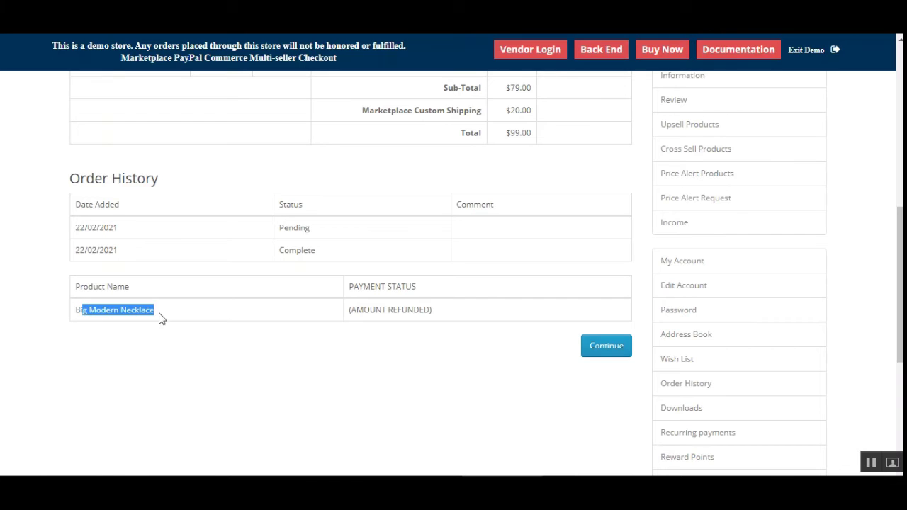
left_click(337, 351)
left_click_drag(364, 289, 449, 292)
left_click(358, 322)
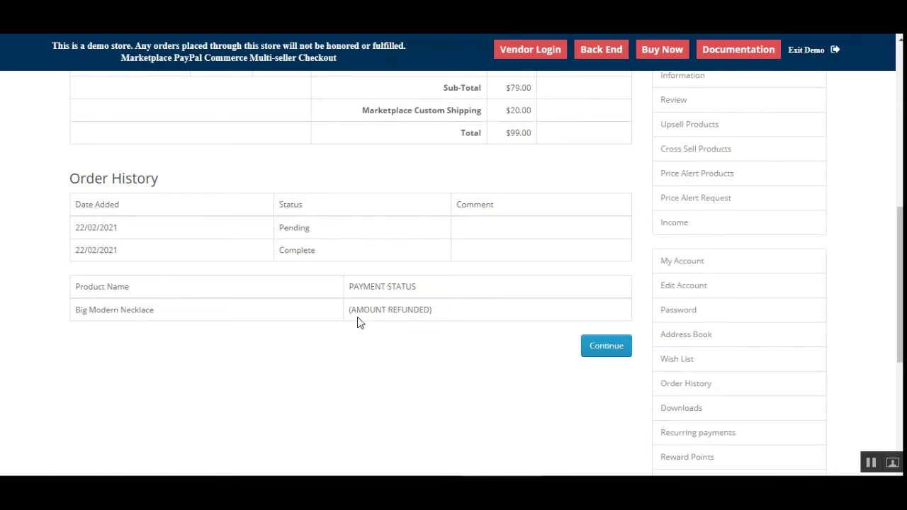
left_click_drag(353, 310, 435, 310)
left_click(446, 316)
left_click_drag(351, 310, 433, 310)
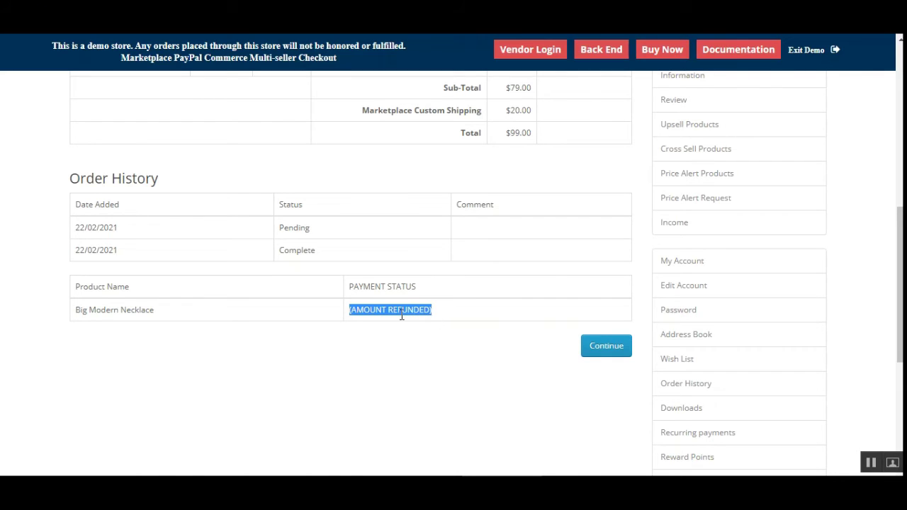
left_click(454, 318)
scroll(608, 364, "up", 2)
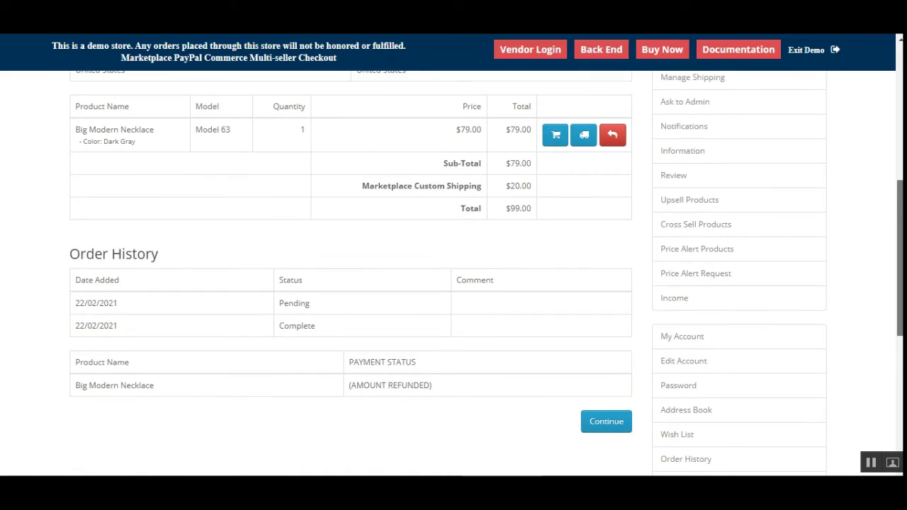
scroll(454, 271, "up", 3)
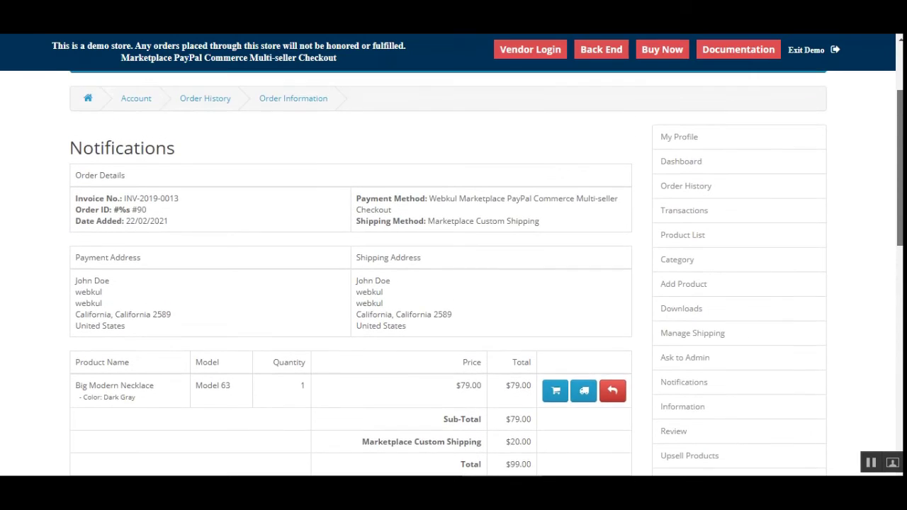
scroll(785, 247, "down", 1)
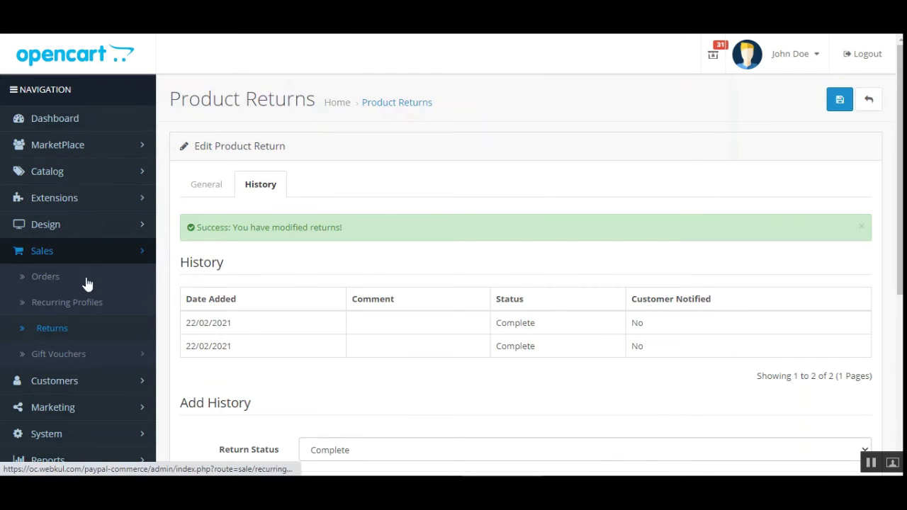
Switch to the OpenCart admin, list the Payments extensions, and open Webkul Marketplace PayPal Commerce Multi-seller Checkout for editing.
left_click(90, 202)
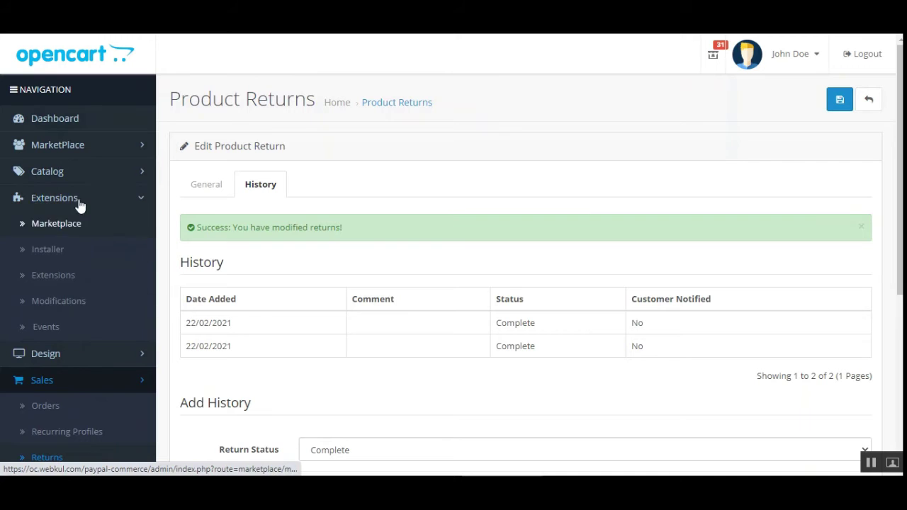
left_click(73, 279)
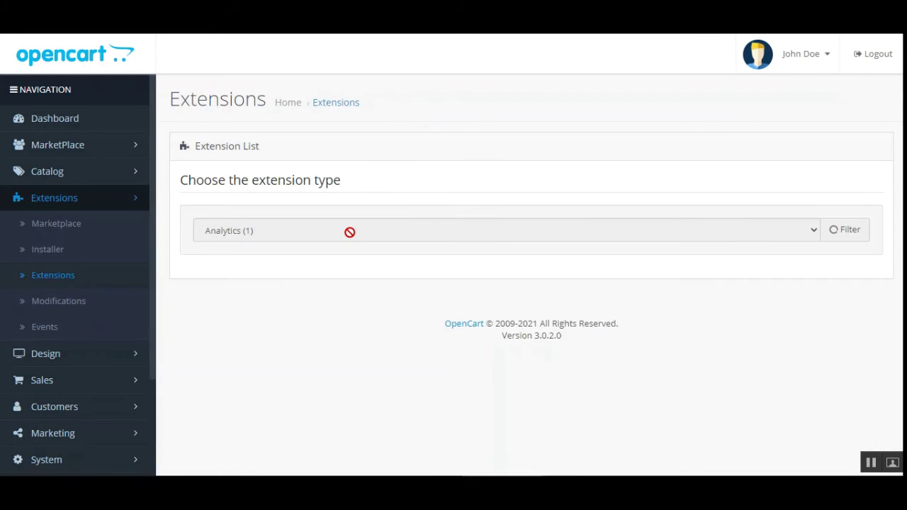
left_click(305, 237)
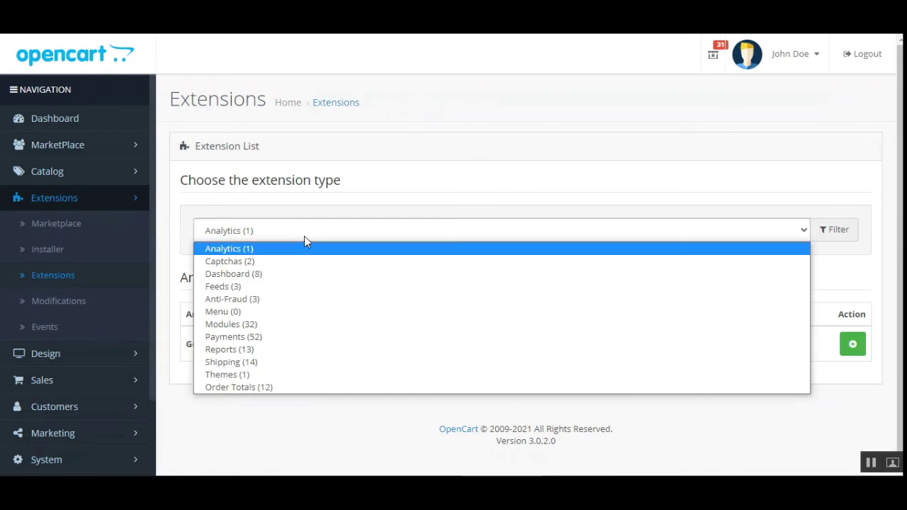
left_click(279, 338)
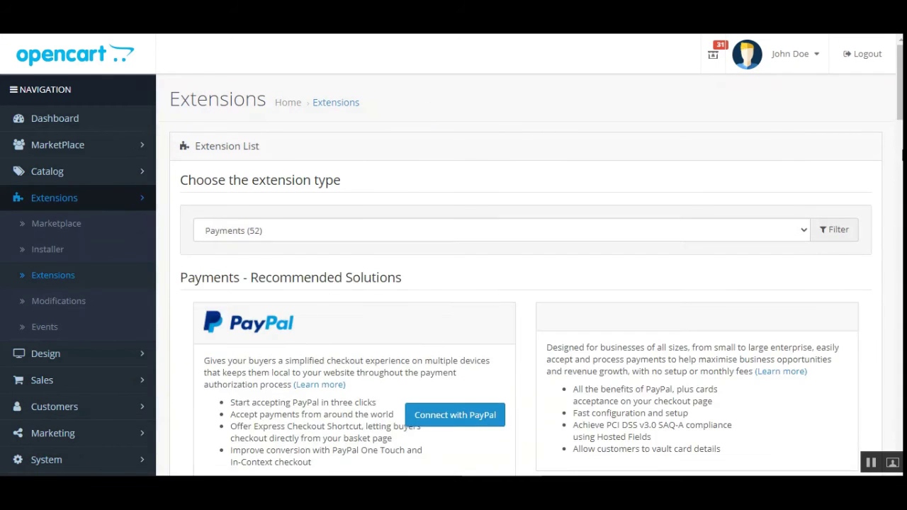
scroll(898, 168, "down", 15)
scroll(330, 257, "up", 3)
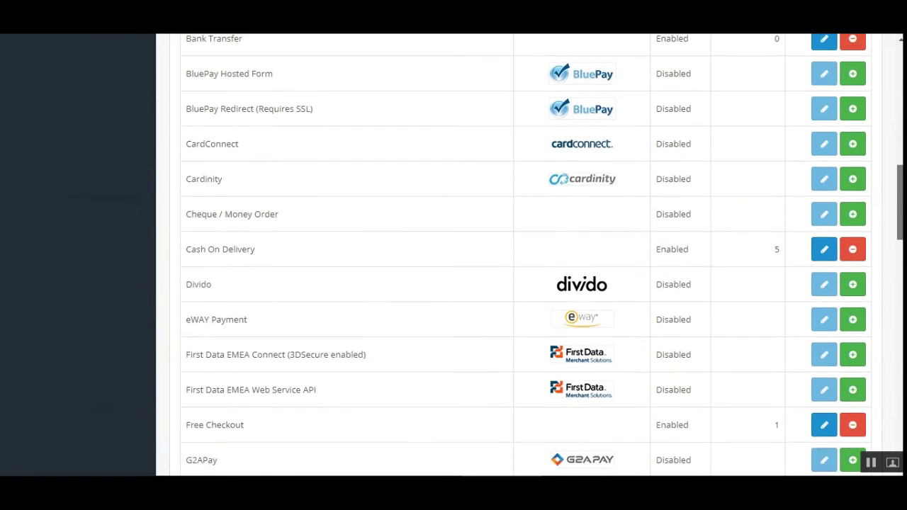
scroll(331, 257, "down", 8)
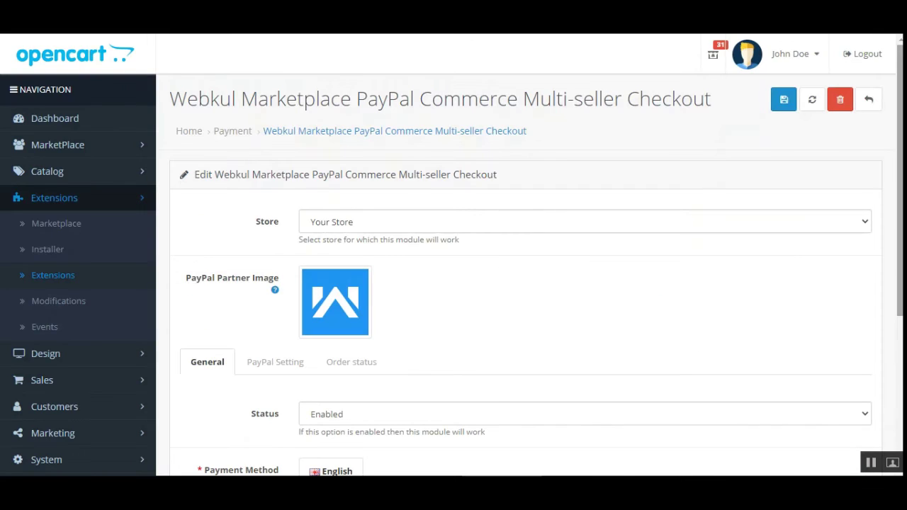
Show the module's PayPal settings and view the Disbursement Mode options without changing the selection.
scroll(449, 296, "down", 3)
left_click(301, 254)
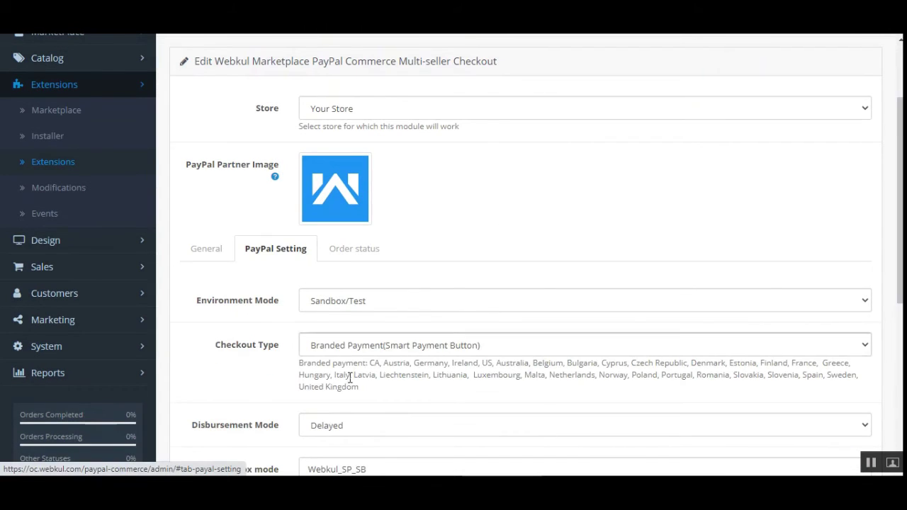
left_click(340, 427)
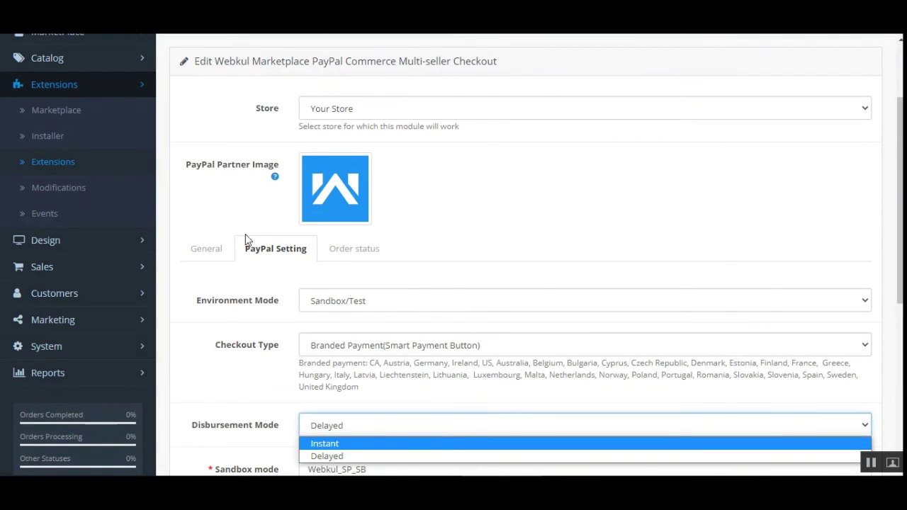
left_click(231, 201)
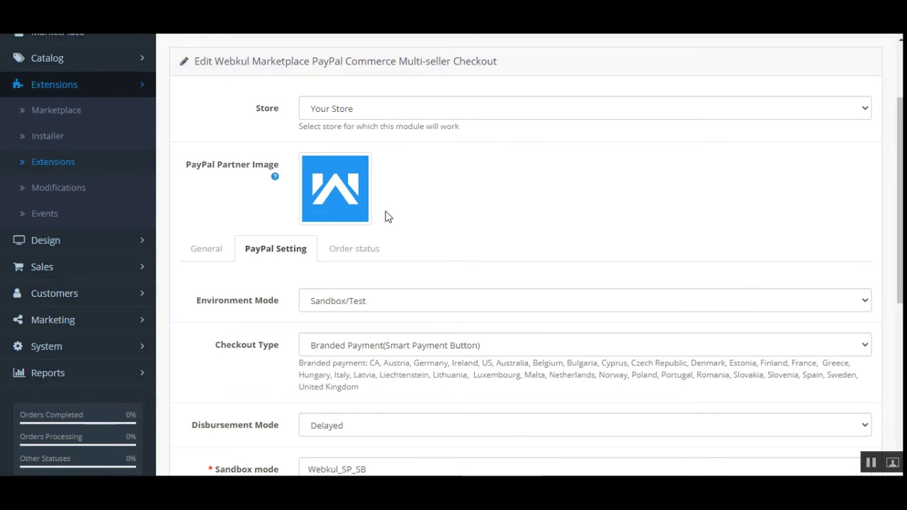
scroll(900, 199, "up", 1)
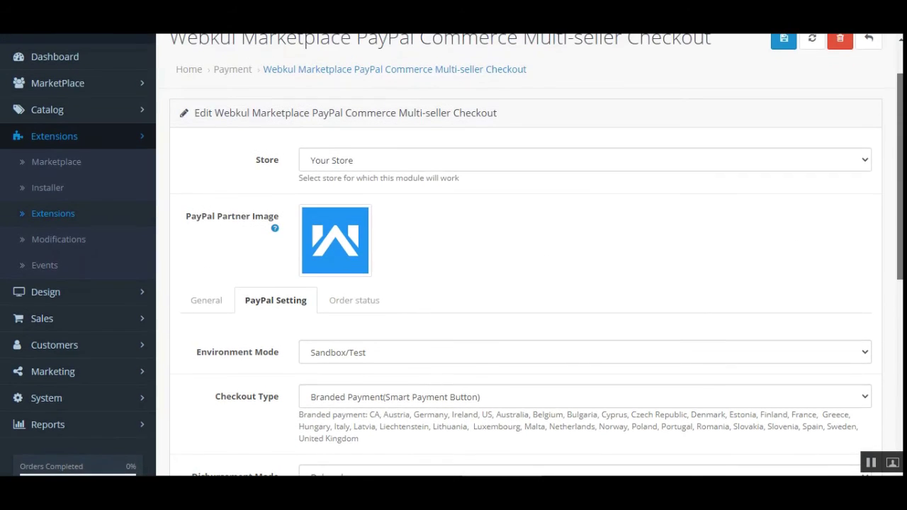
scroll(899, 199, "up", 2)
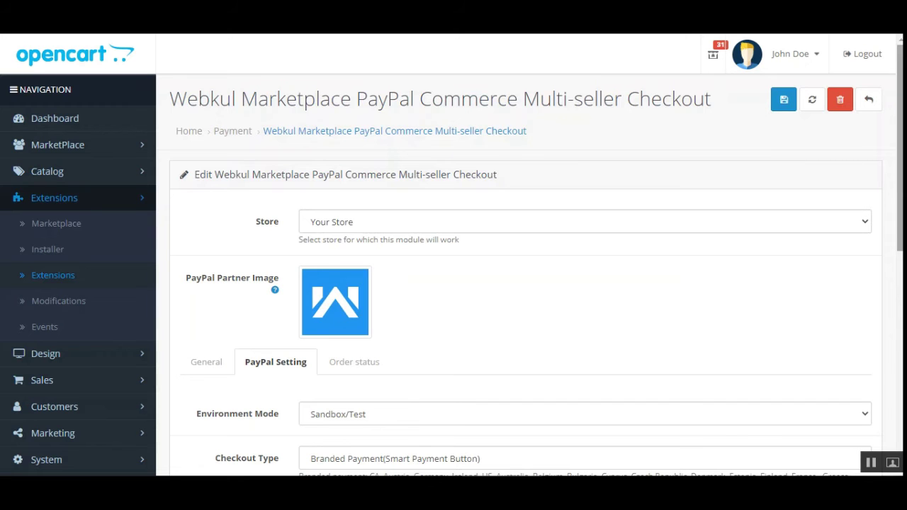
Review the module's store choices, PayPal partner image and PayPal settings, and show its general settings.
scroll(437, 158, "down", 2)
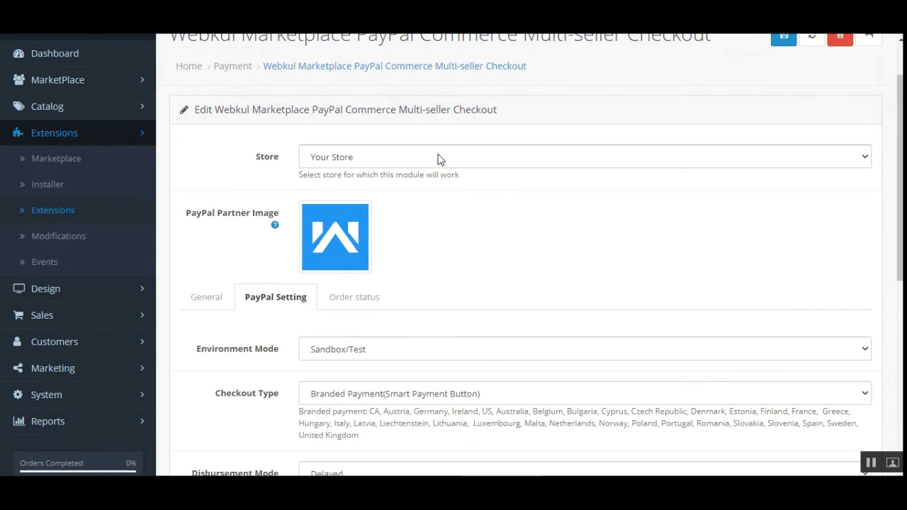
left_click(438, 157)
left_click(214, 168)
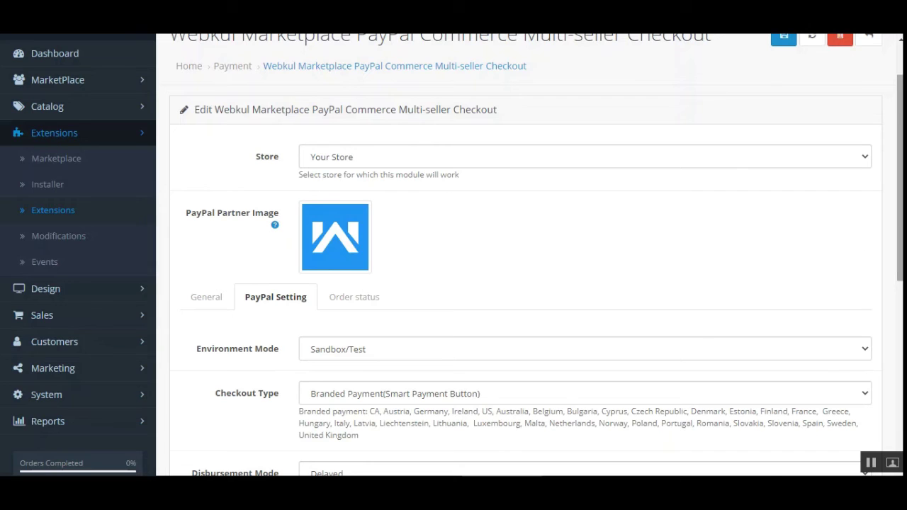
scroll(227, 167, "up", 1)
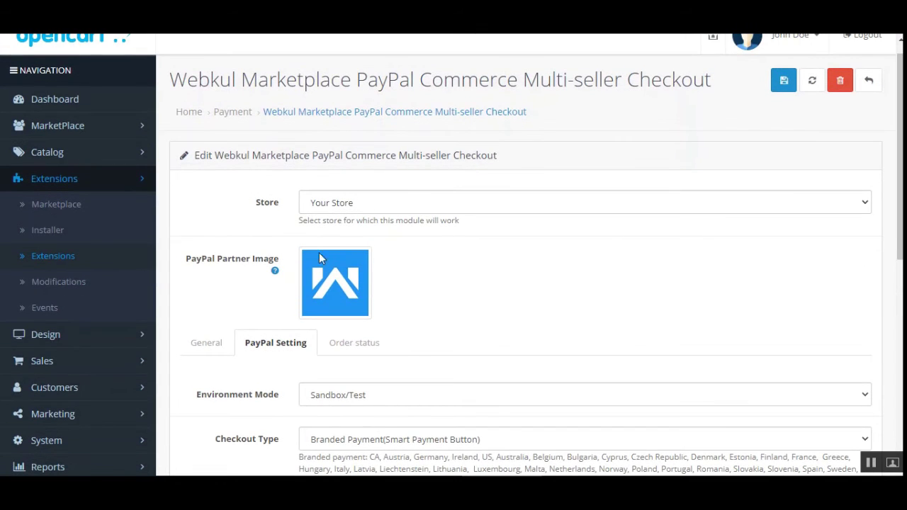
left_click_drag(186, 260, 262, 264)
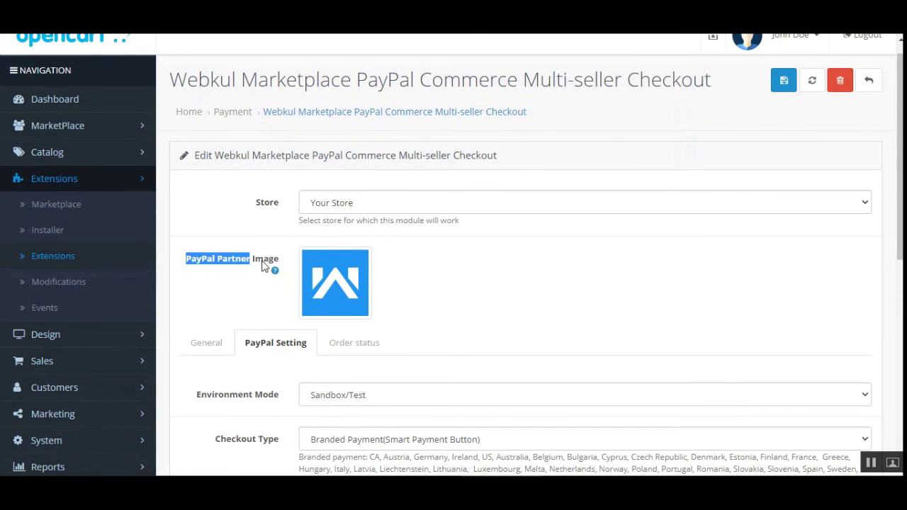
scroll(608, 285, "down", 2)
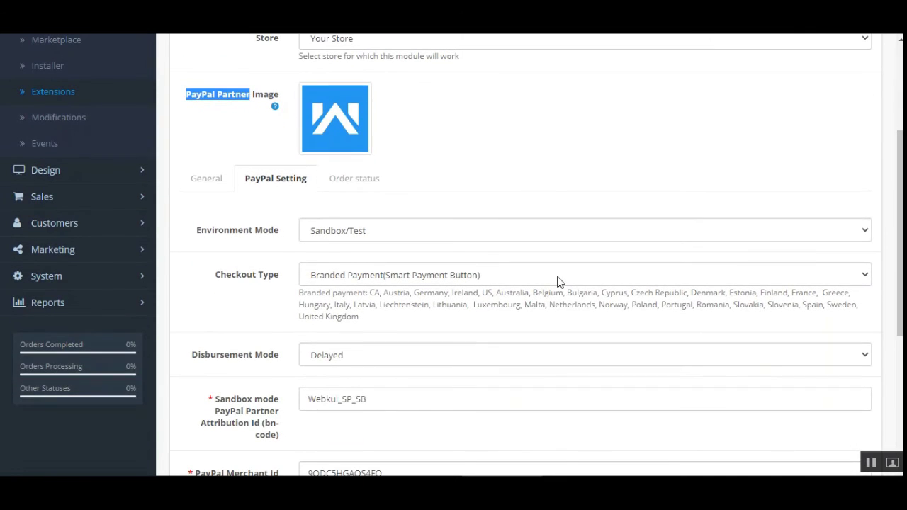
left_click(212, 186)
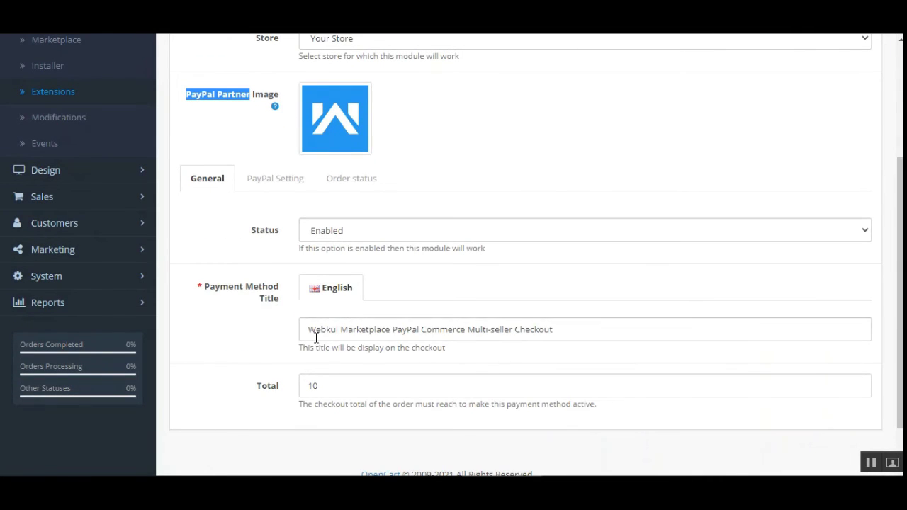
Review the module's payment method title and minimum checkout total, and show its order status settings.
left_click_drag(313, 328, 571, 338)
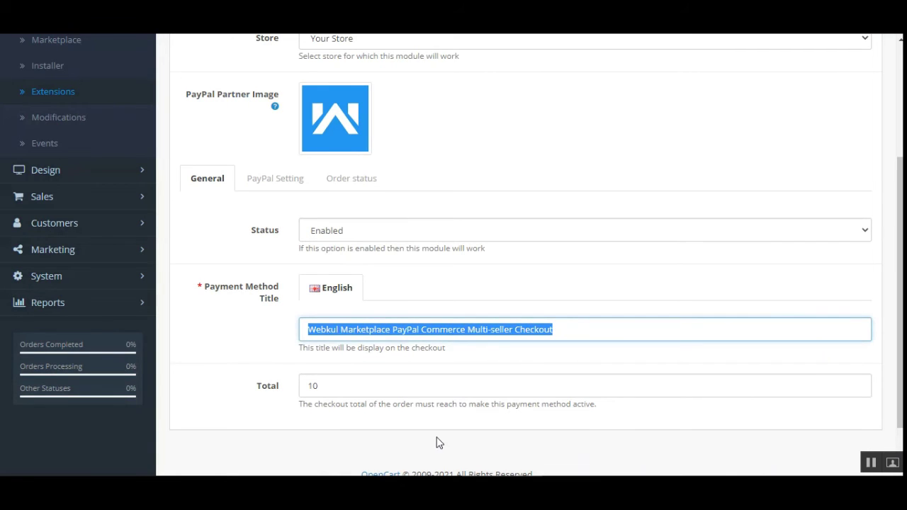
left_click_drag(308, 386, 328, 385)
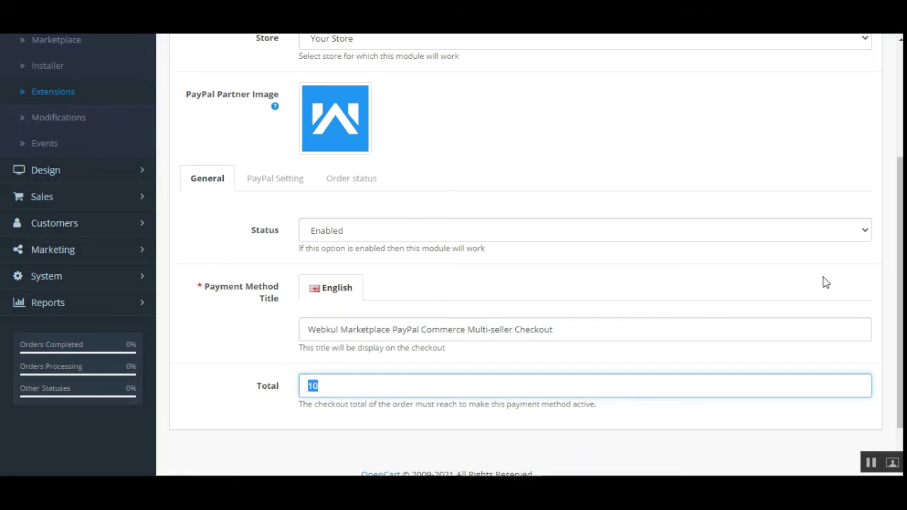
left_click_drag(897, 289, 898, 256)
left_click(355, 241)
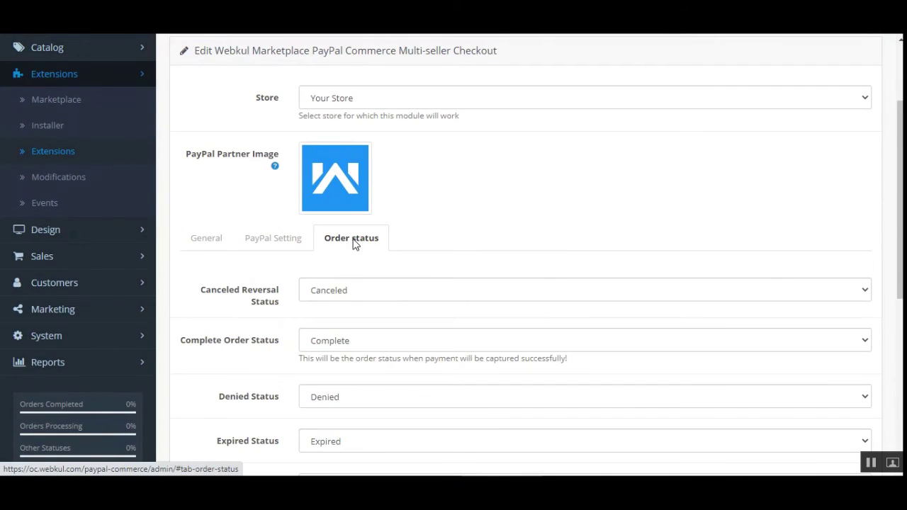
left_click_drag(900, 276, 900, 128)
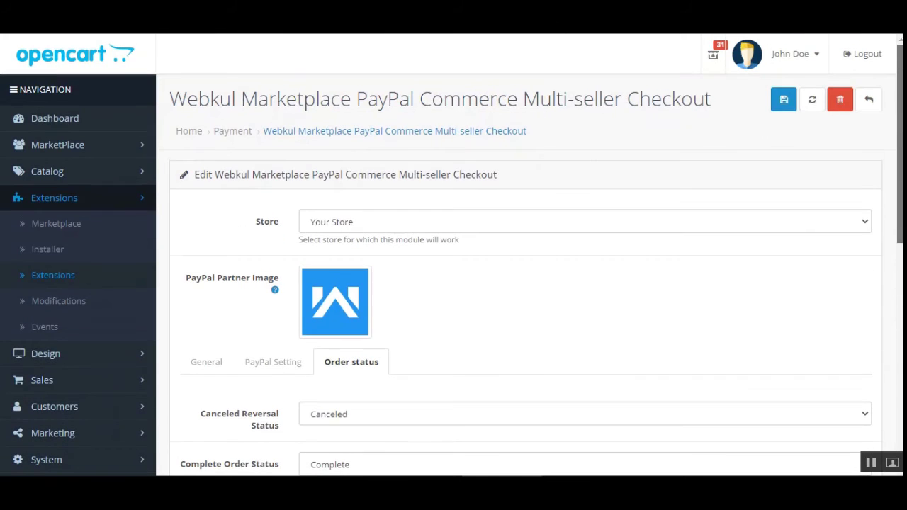
Show the module's PayPal settings and view the Environment Mode and Checkout Type options without changing the selections.
left_click(279, 367)
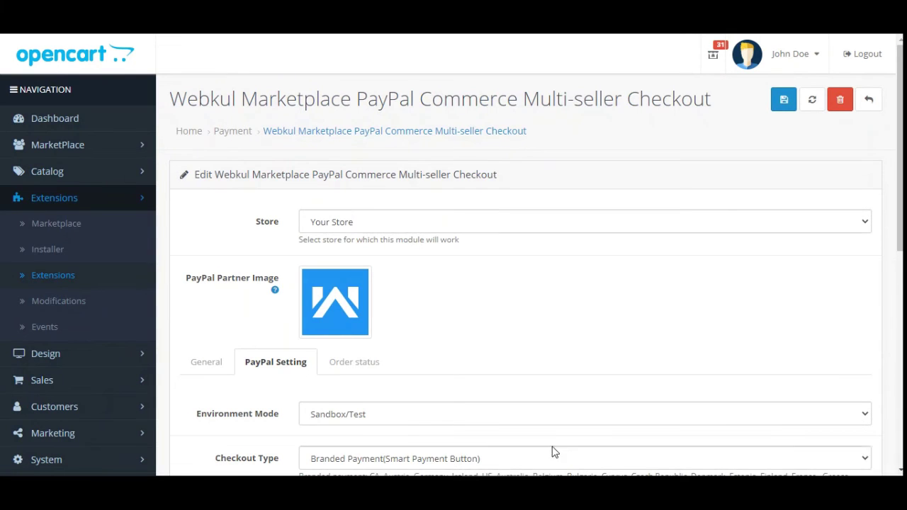
scroll(770, 284, "down", 3)
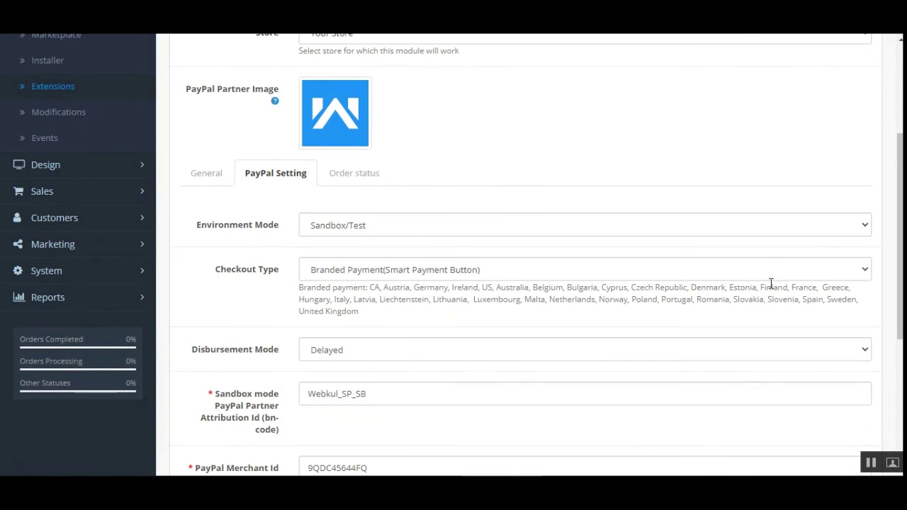
left_click(771, 227)
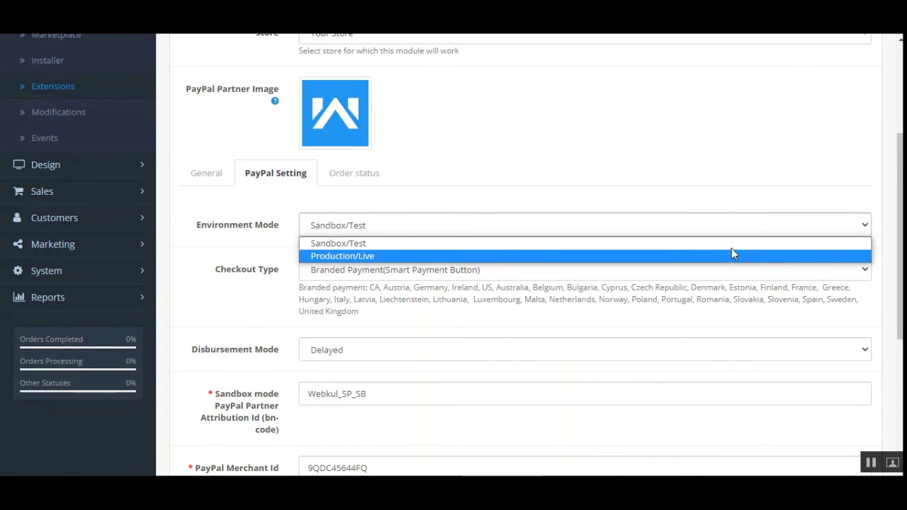
left_click(711, 154)
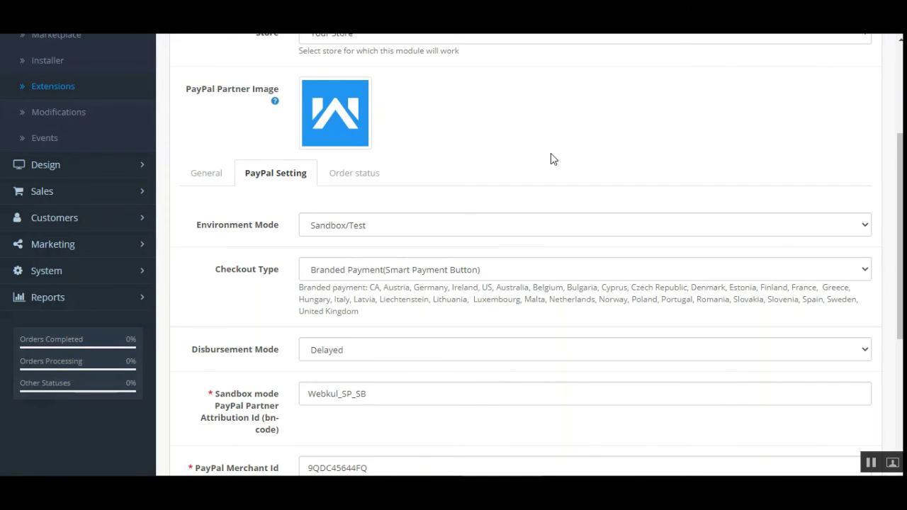
left_click(337, 270)
left_click(337, 270)
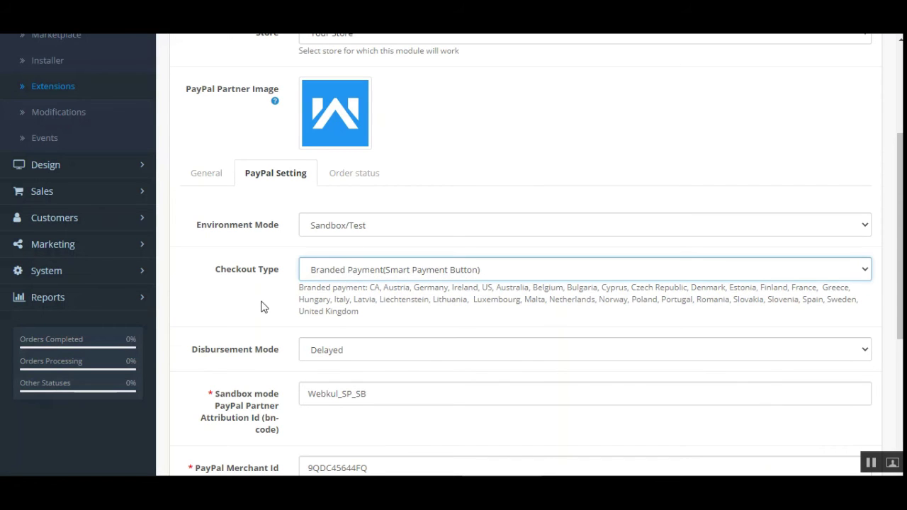
View the Disbursement Mode choices, keep Delayed, and examine the partner attribution and merchant account fields beneath it.
scroll(500, 311, "down", 2)
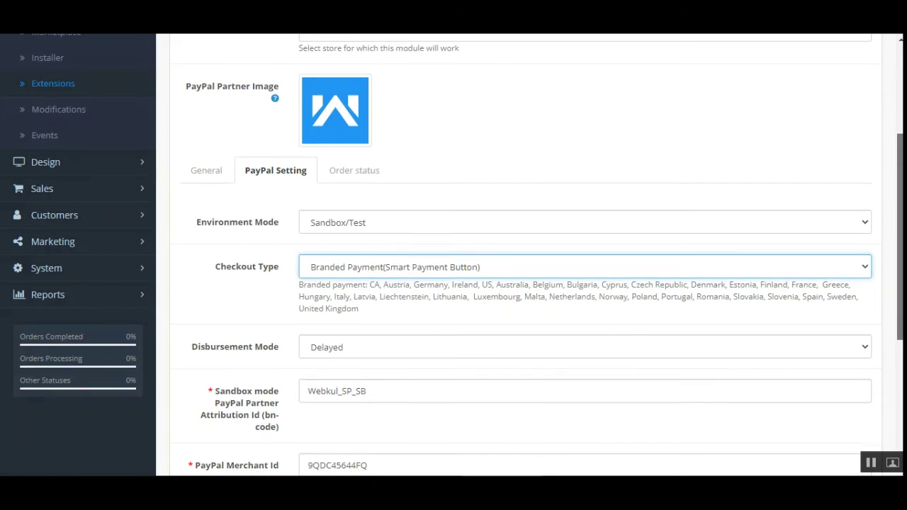
left_click(372, 255)
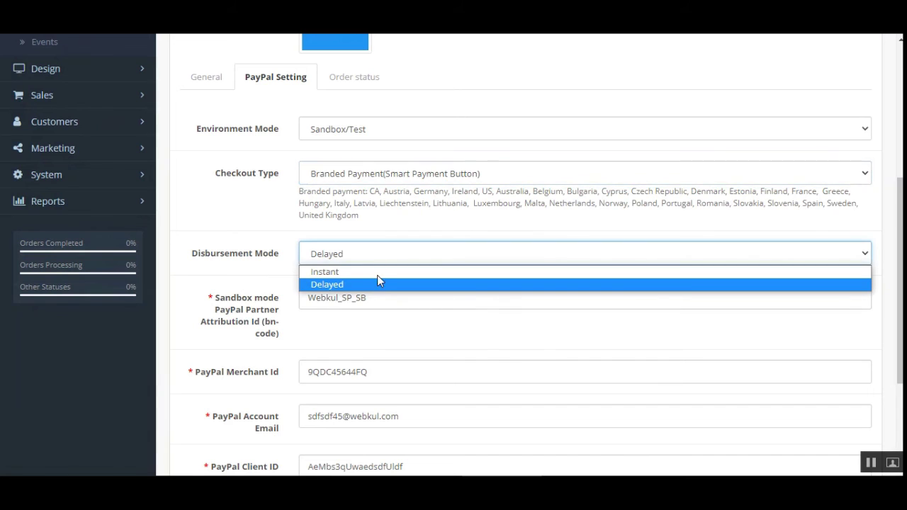
left_click(250, 236)
scroll(885, 326, "down", 2)
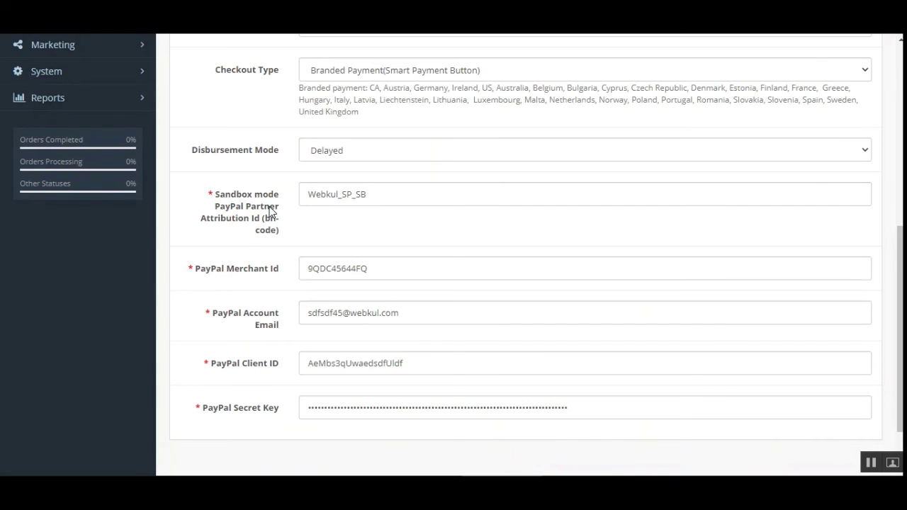
View the Environment Mode choices again, keep Sandbox/Test, and review the PayPal merchant ID, account email, client ID and secret key fields.
scroll(304, 186, "up", 6)
scroll(360, 350, "down", 1)
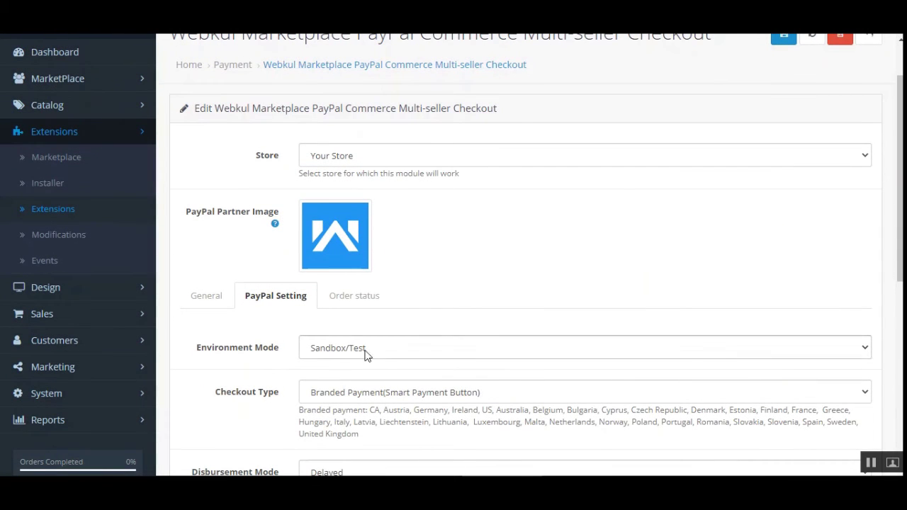
left_click(366, 353)
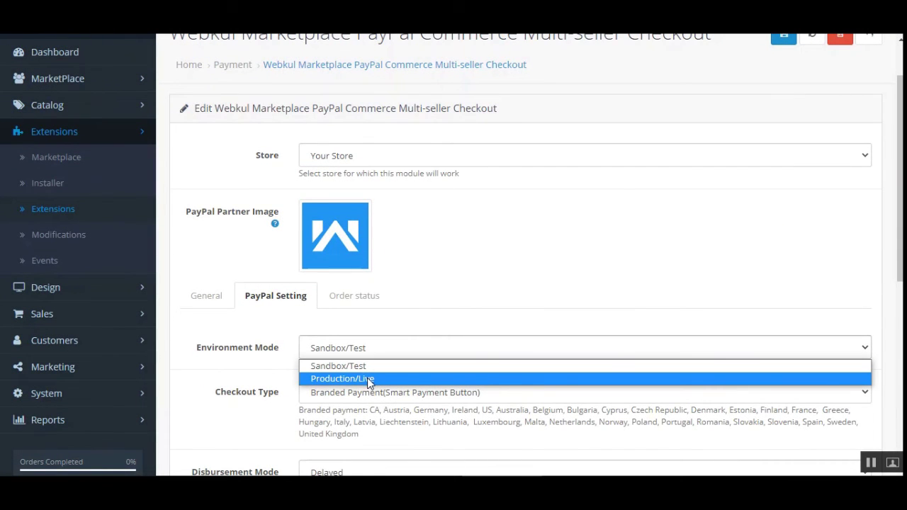
left_click(339, 366)
scroll(270, 229, "down", 5)
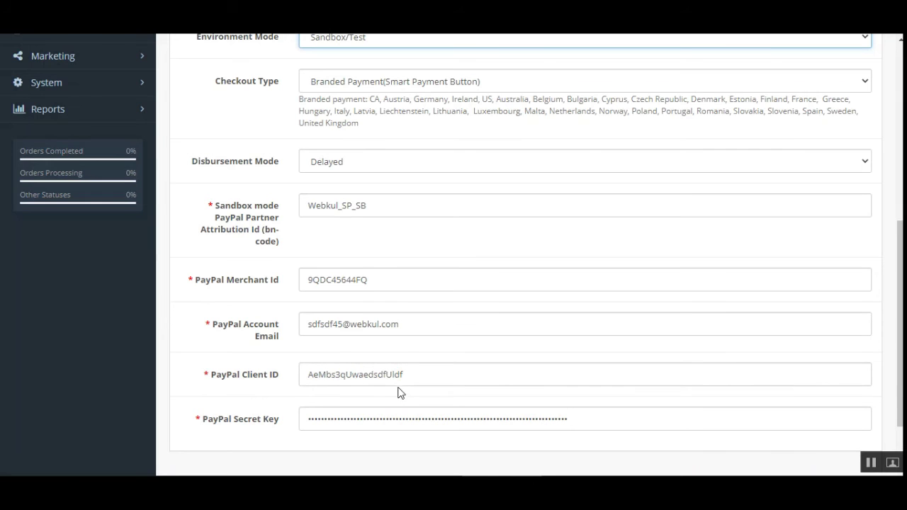
left_click_drag(900, 397, 901, 221)
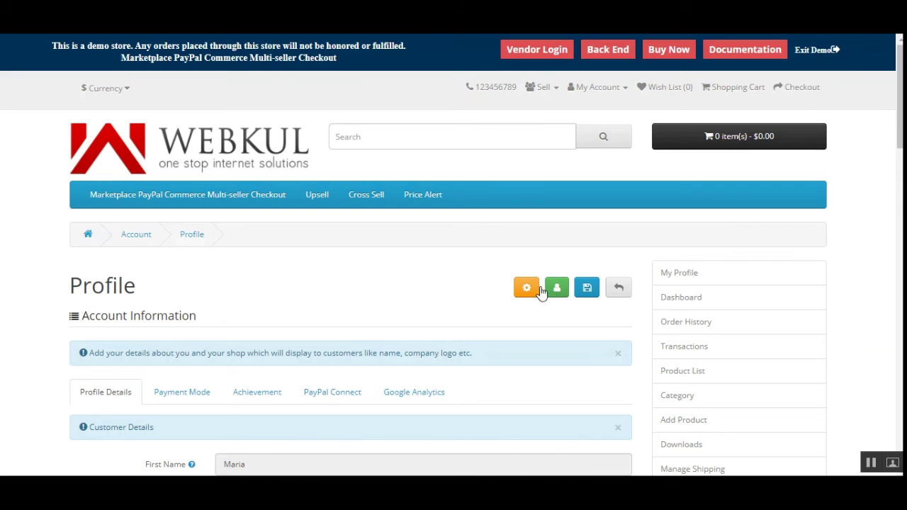
Open the seller's profile in the storefront and choose Cyprus as the country in its PayPal Connect settings.
left_click(704, 282)
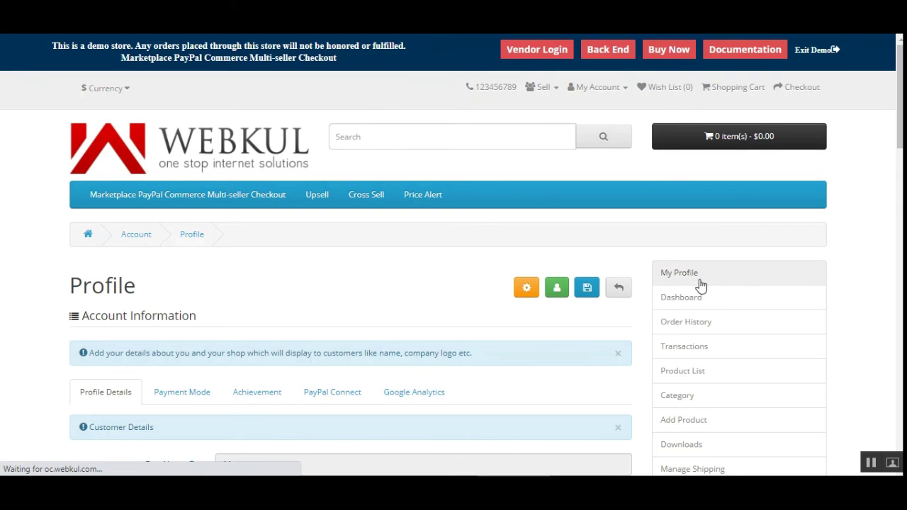
scroll(354, 283, "down", 4)
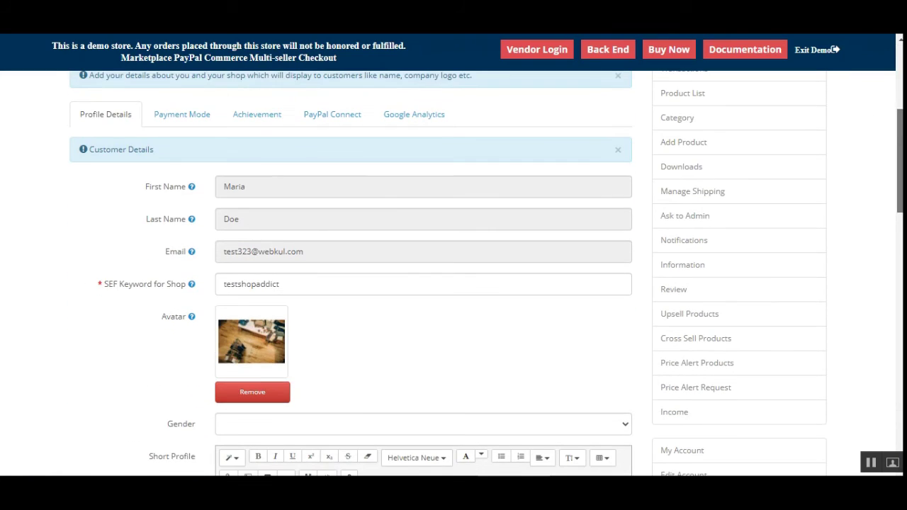
left_click(338, 121)
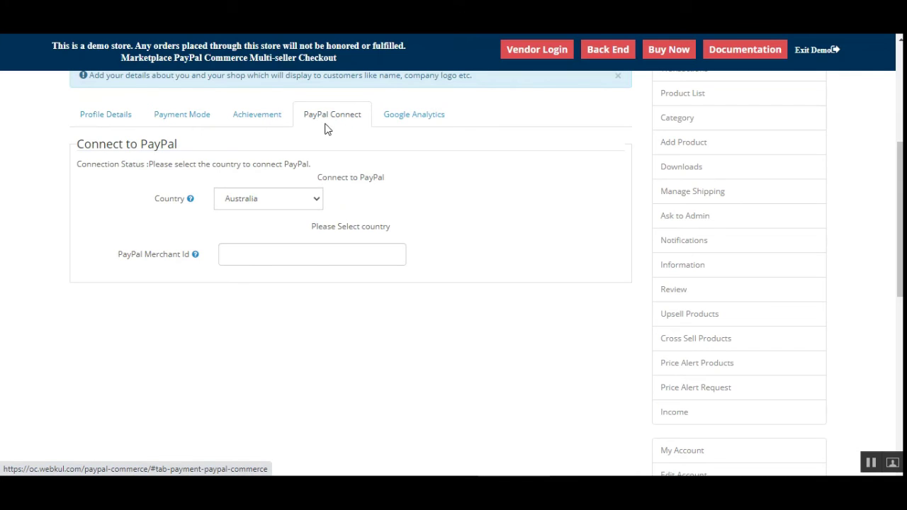
left_click(315, 201)
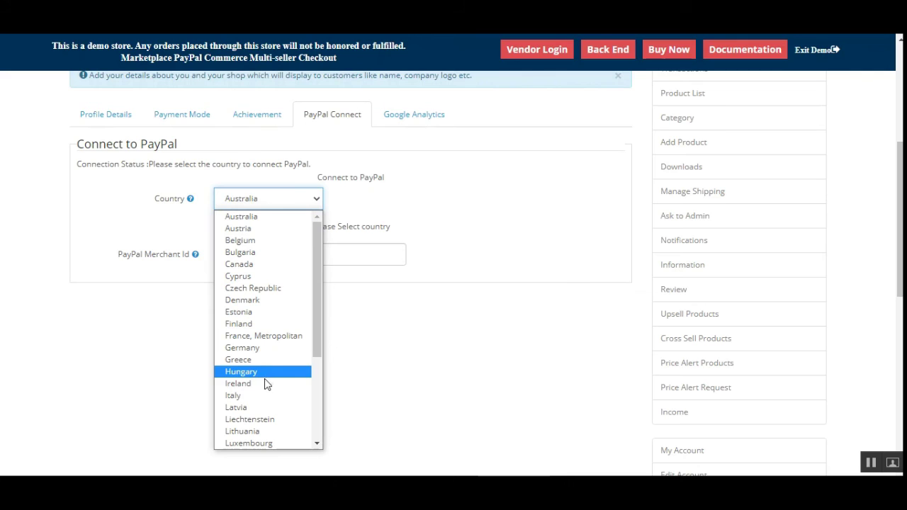
left_click(251, 276)
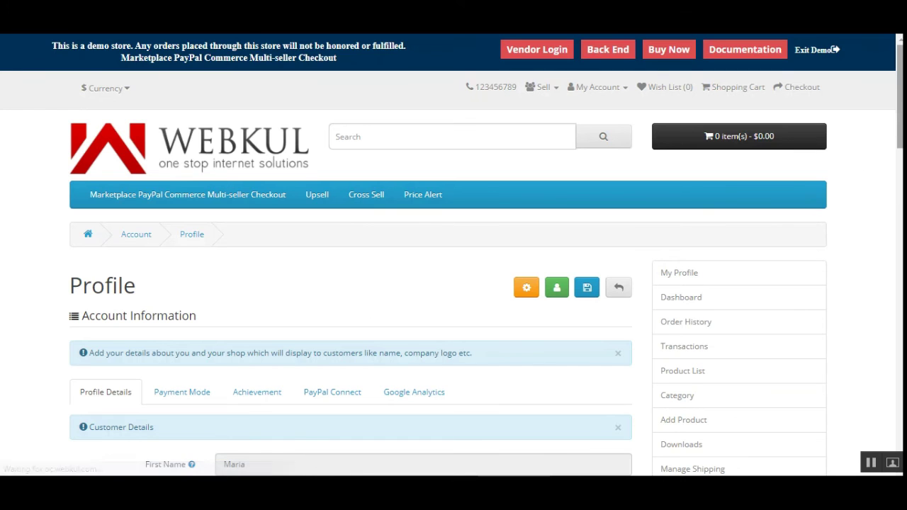
Launch the PayPal account connection window from the seller's PayPal Connect settings and show its email and country form.
scroll(829, 184, "down", 4)
left_click(322, 101)
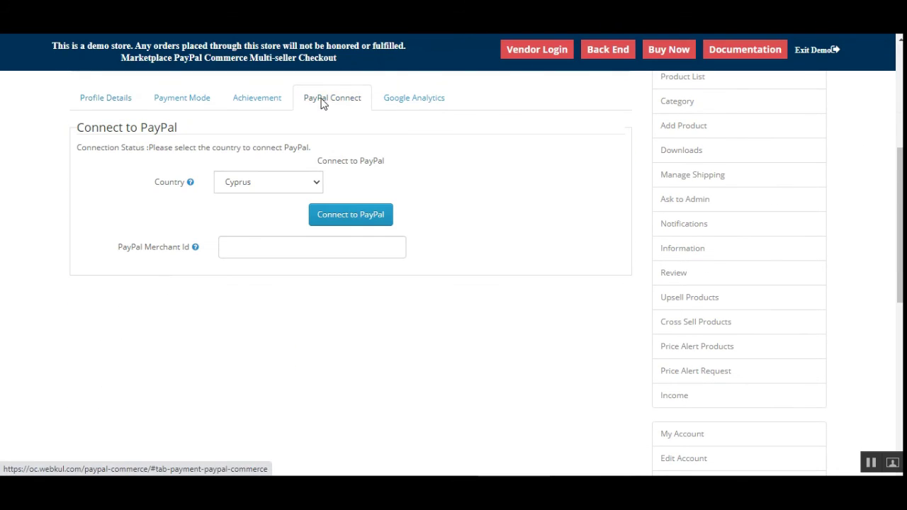
left_click(350, 221)
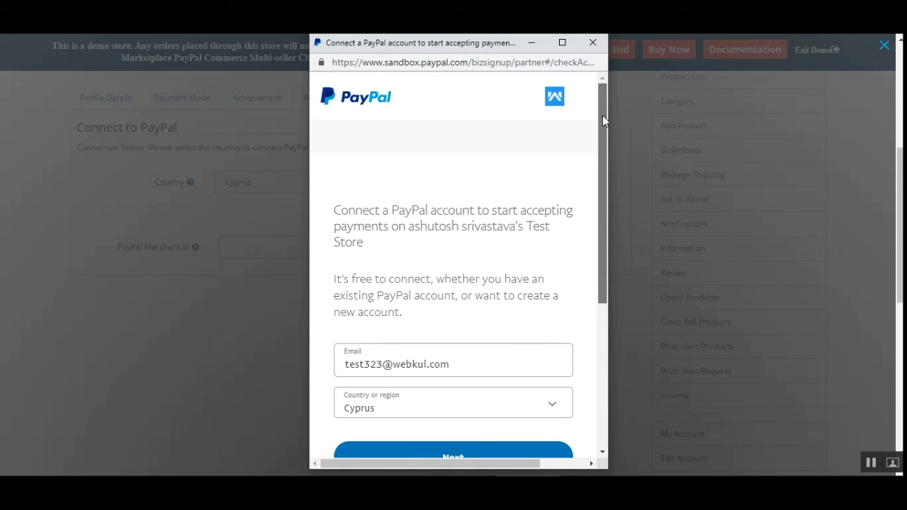
left_click_drag(602, 117, 603, 234)
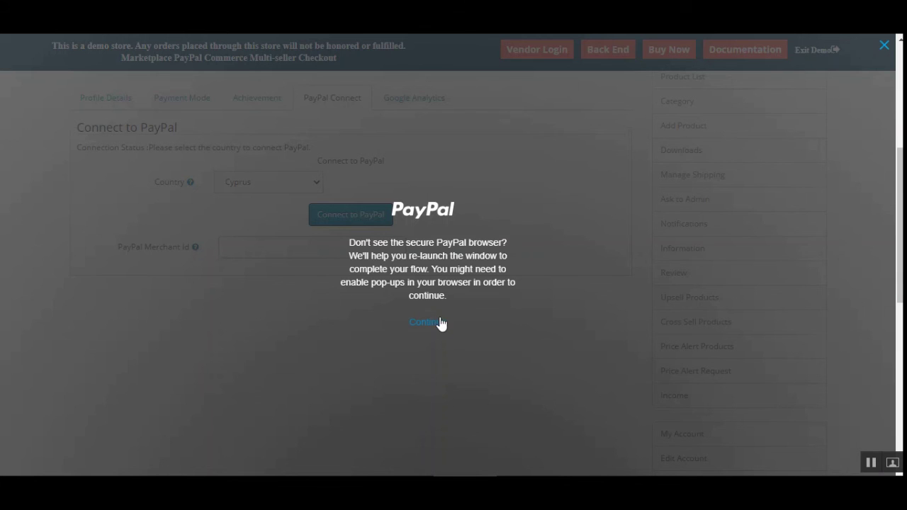
left_click(435, 324)
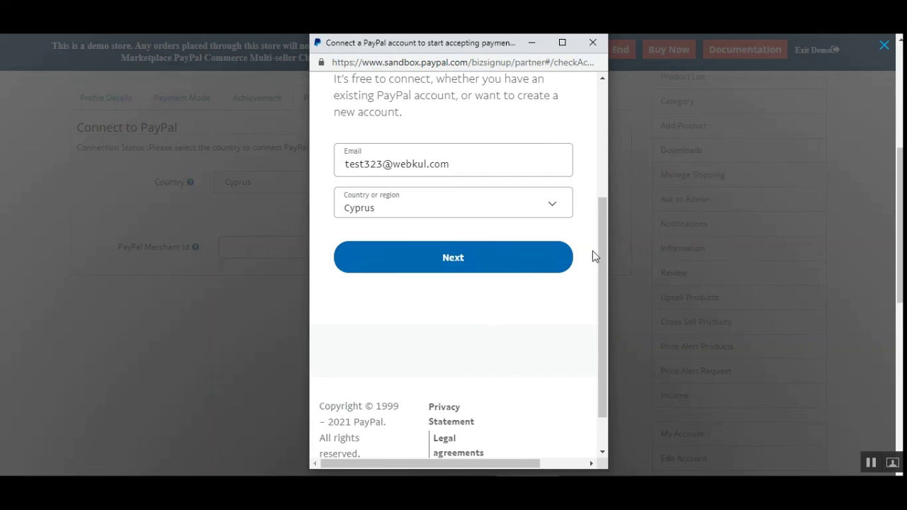
left_click_drag(603, 253, 602, 258)
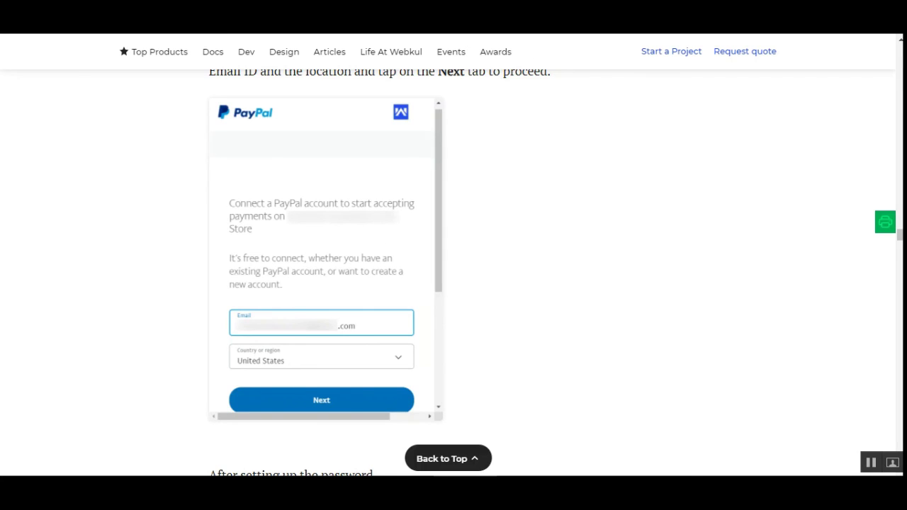
Read through the guide's PayPal signup instructions for entering the email and country, setting up the password and selecting the business type.
scroll(454, 269, "down", 3)
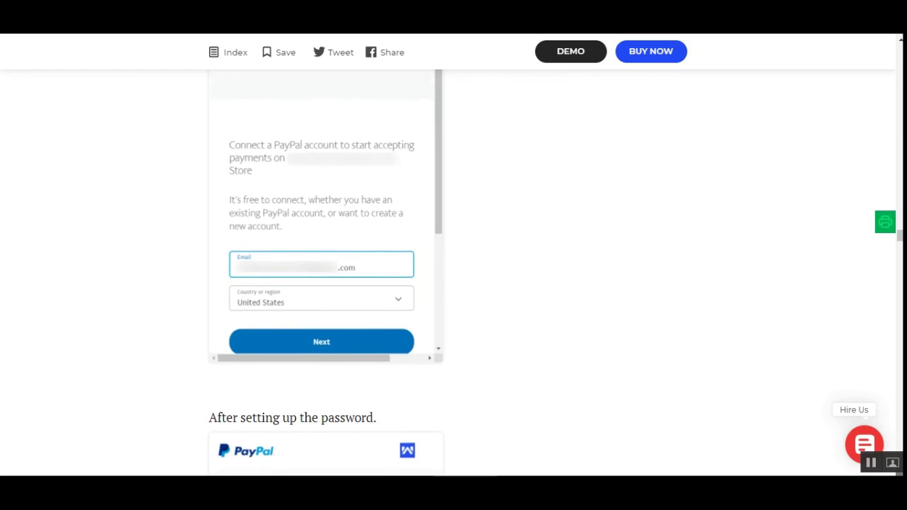
scroll(453, 269, "down", 3)
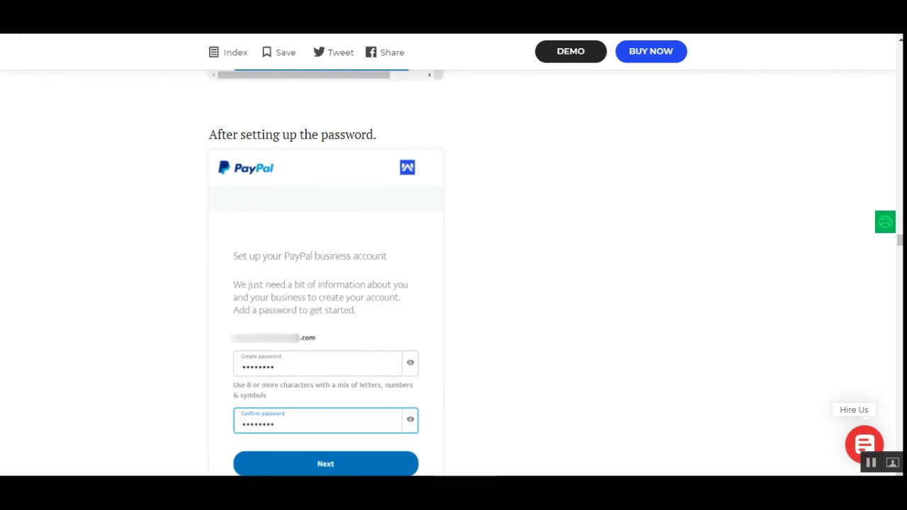
scroll(453, 269, "down", 1)
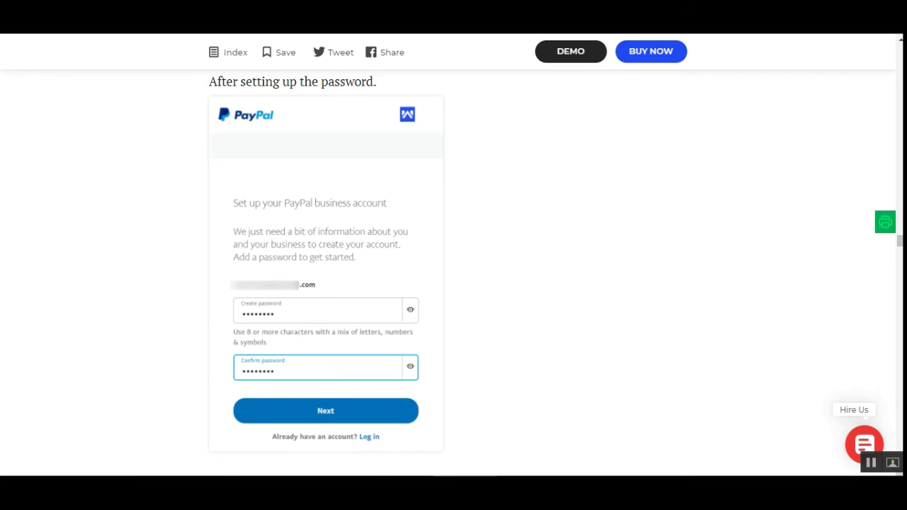
scroll(453, 269, "down", 3)
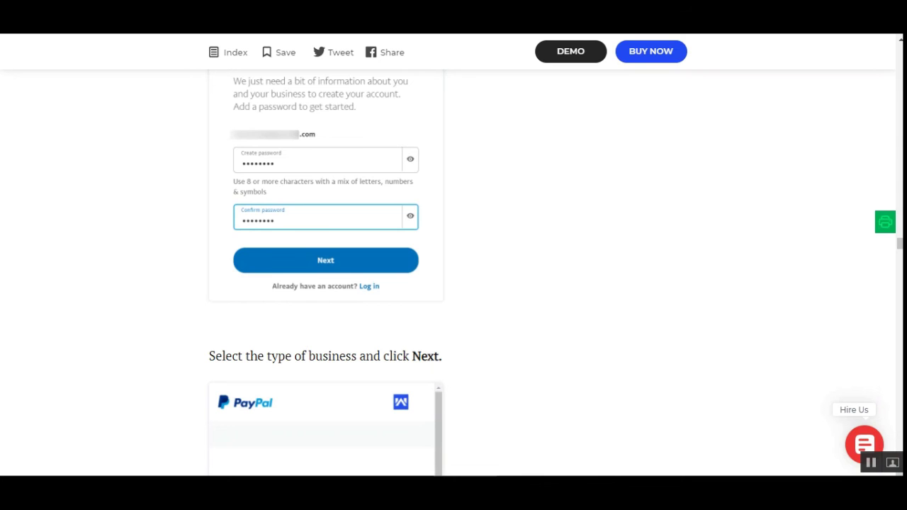
scroll(326, 269, "down", 4)
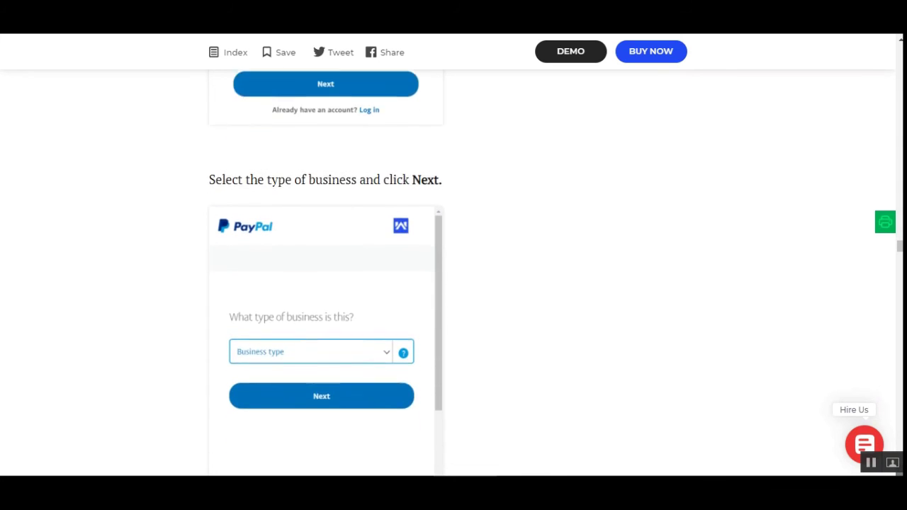
Review the guide's remaining signup forms for business details, business description and customer support contact, plus the email confirmation stage.
scroll(453, 269, "down", 5)
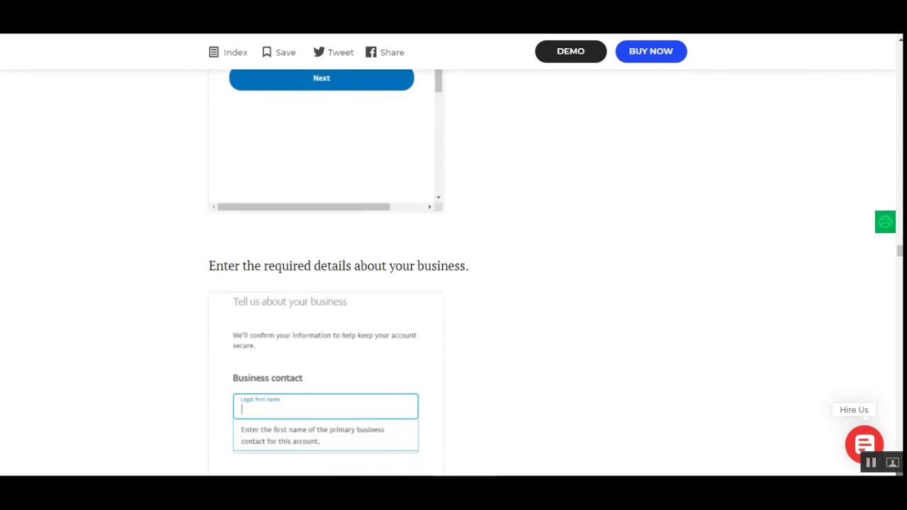
scroll(454, 269, "down", 2)
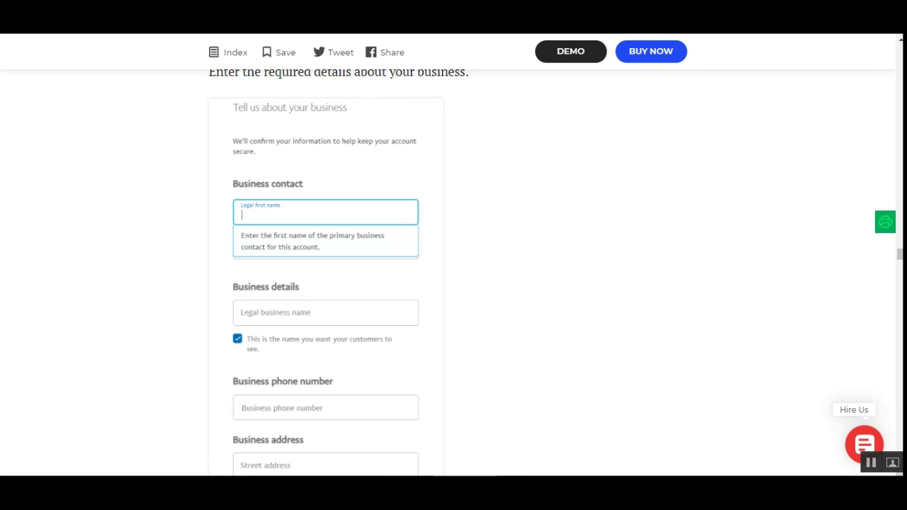
scroll(454, 269, "down", 7)
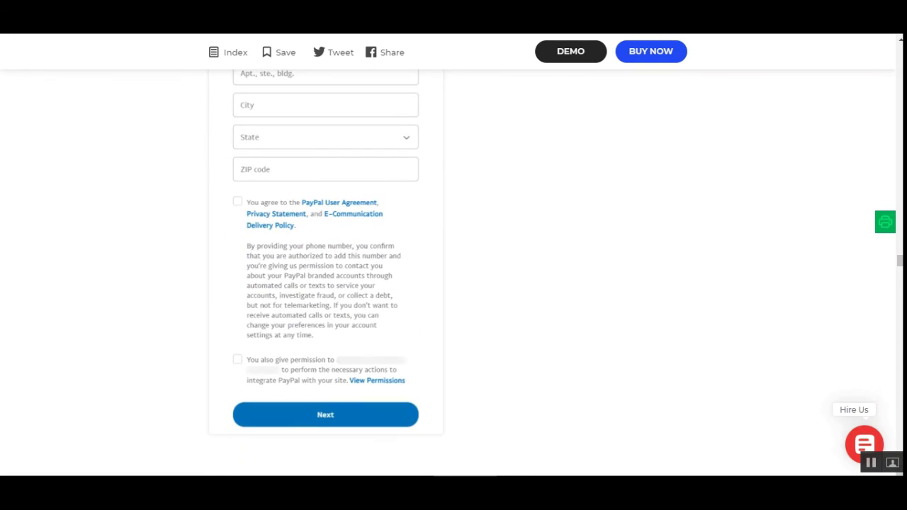
scroll(453, 270, "down", 7)
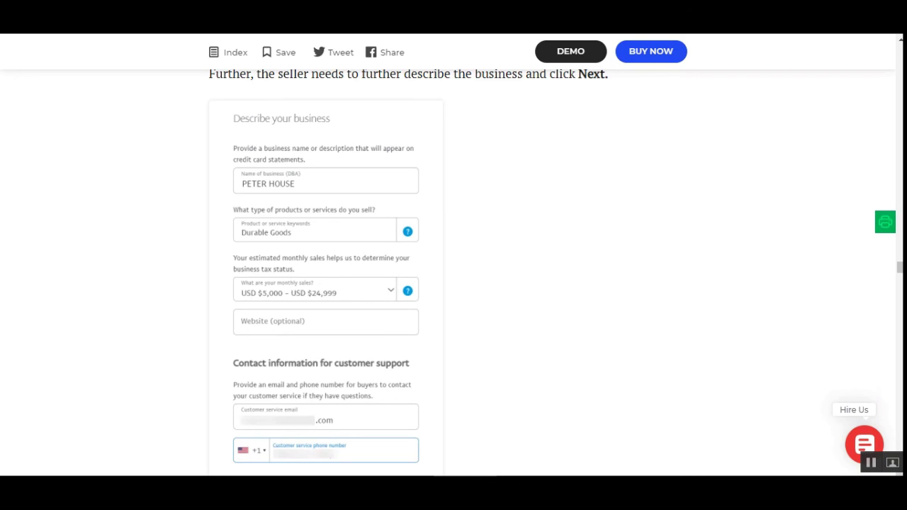
scroll(454, 270, "down", 5)
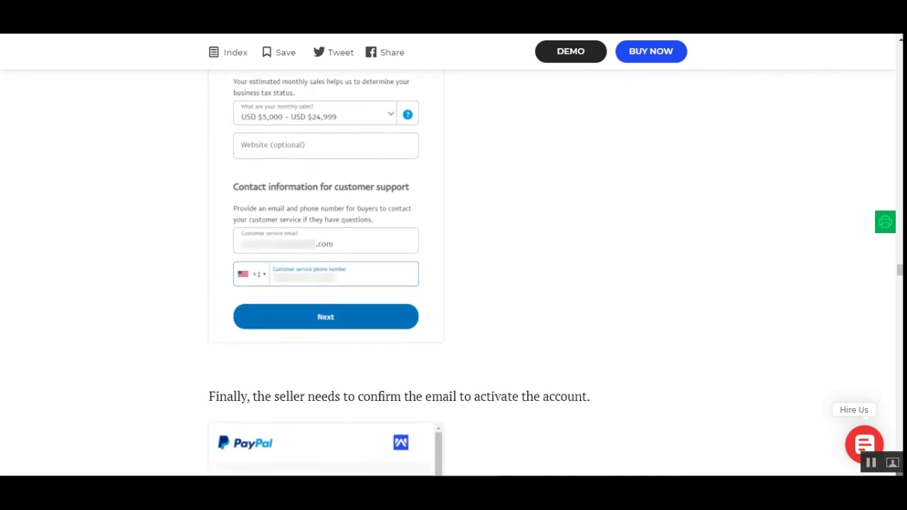
scroll(453, 269, "down", 1)
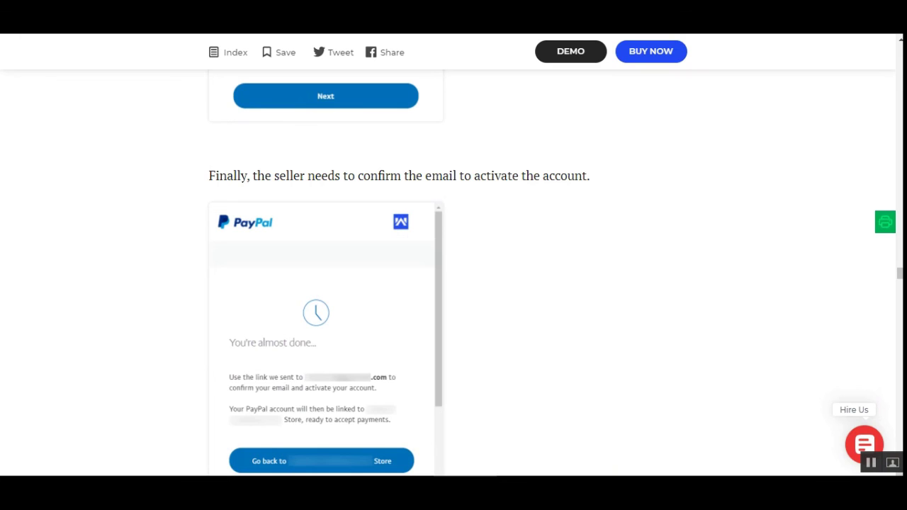
scroll(453, 270, "down", 1)
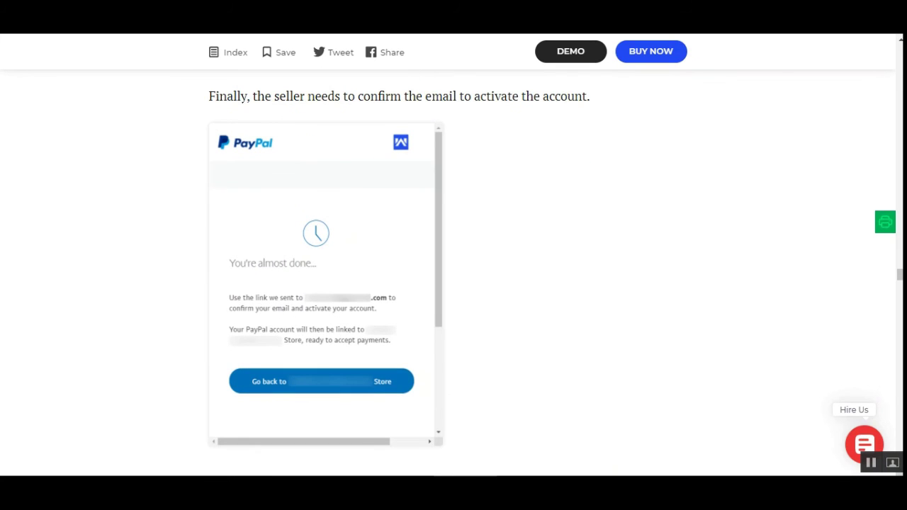
scroll(454, 270, "down", 5)
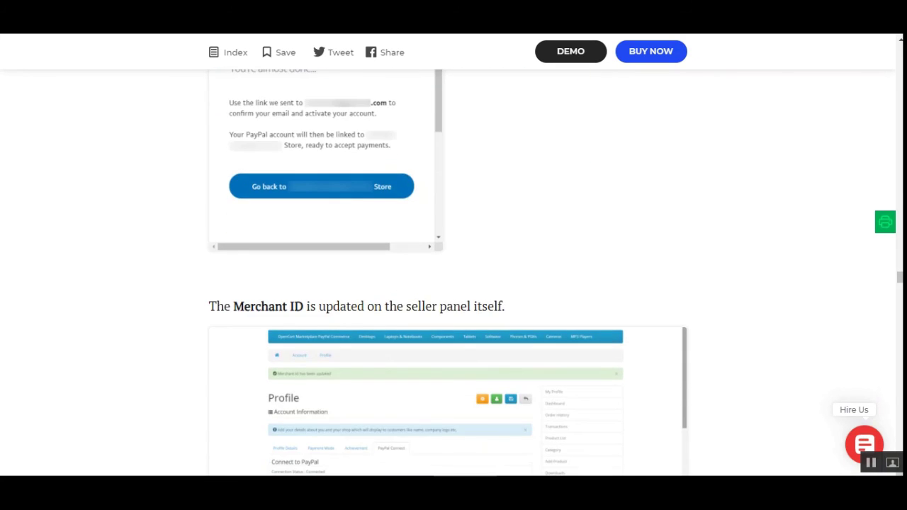
Open the guide's screenshot of the updated Merchant ID in a new tab to view the seller's PayPal Connect settings enlarged.
right_click(347, 277)
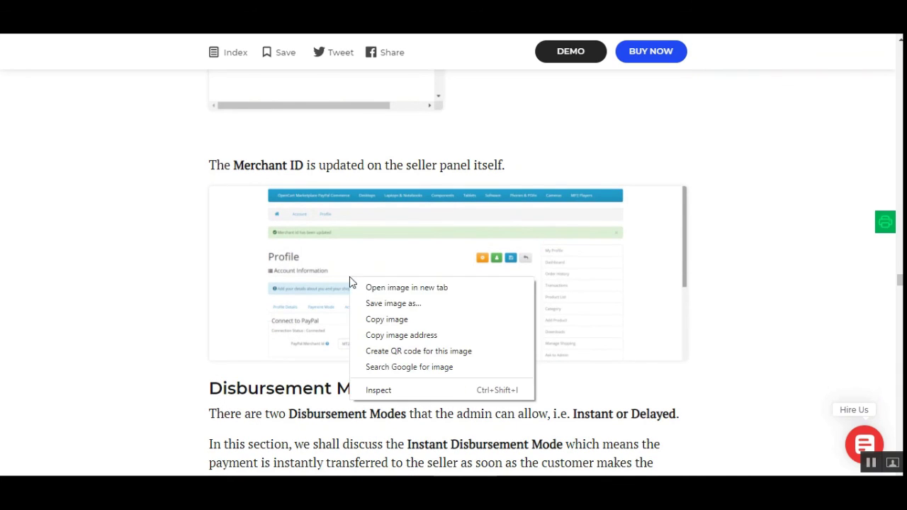
left_click(399, 291)
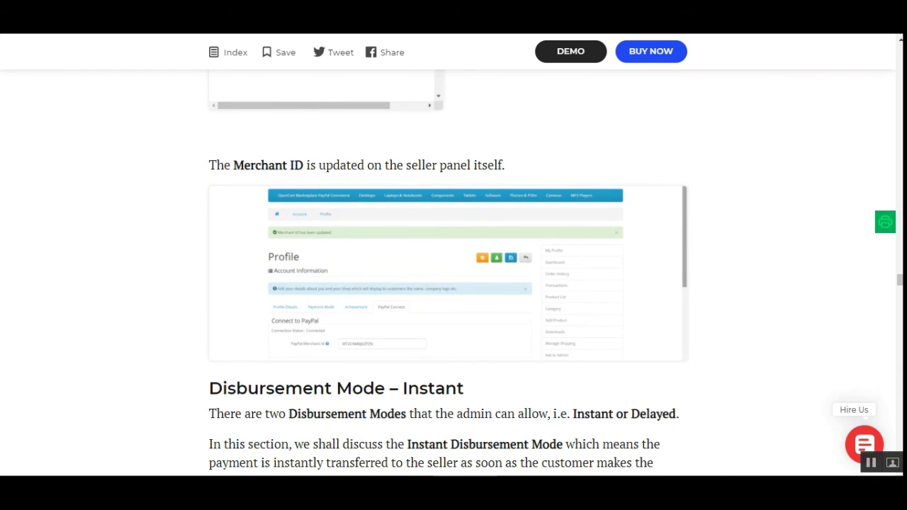
left_click(534, 225)
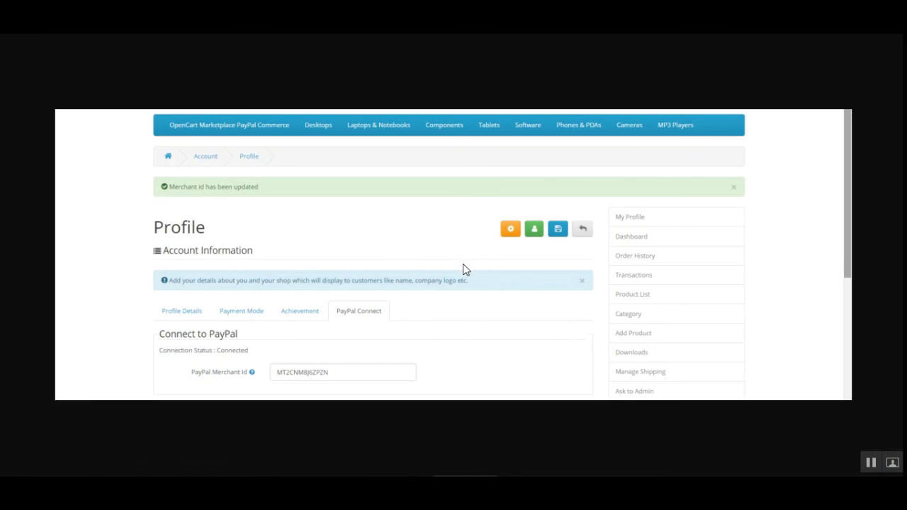